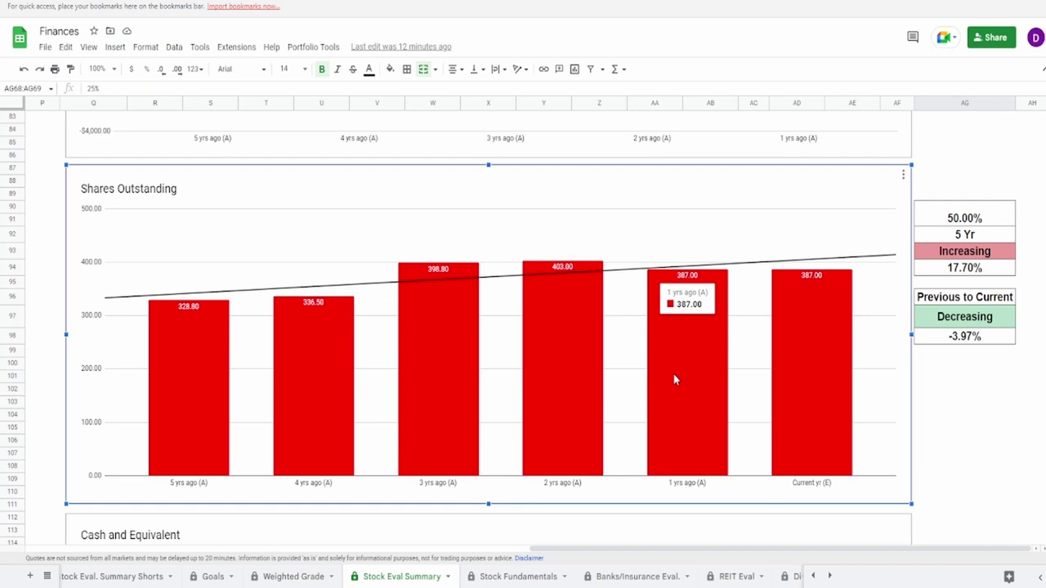
Inspect the five-year change, previous-to-current change and grade cells beside the Shares Outstanding chart
click(954, 267)
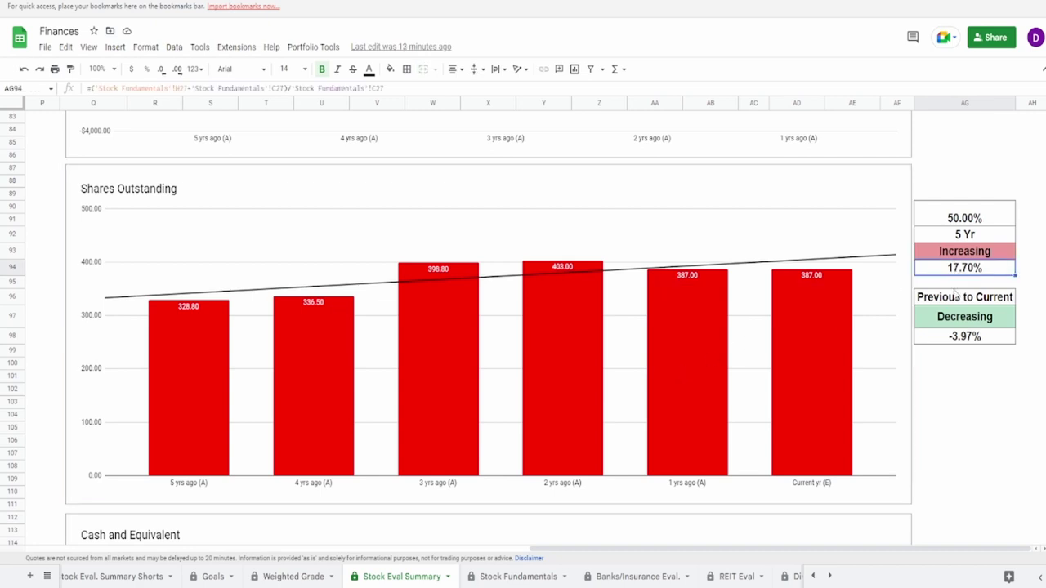
click(935, 343)
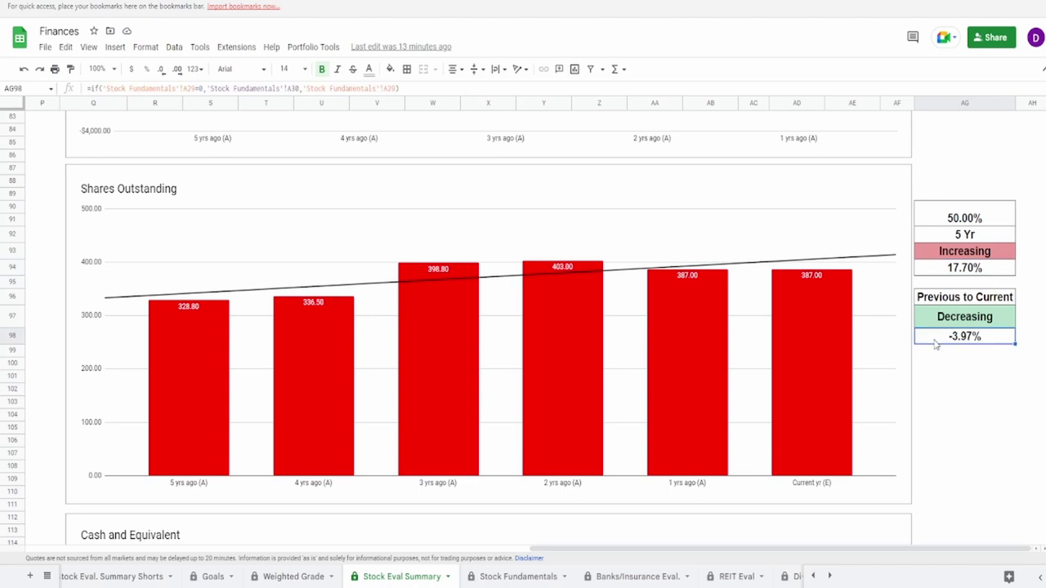
click(988, 220)
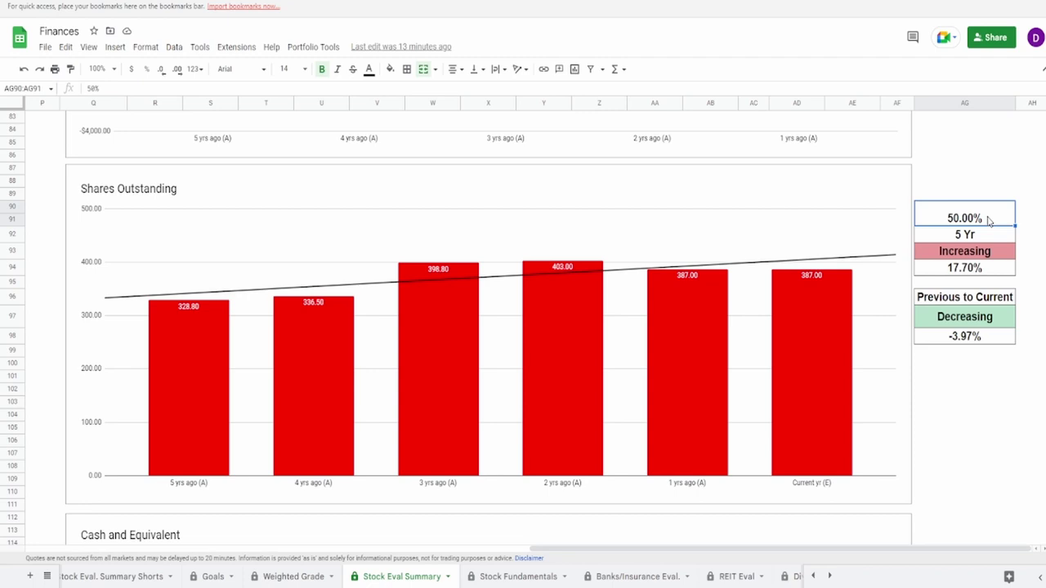
click(621, 337)
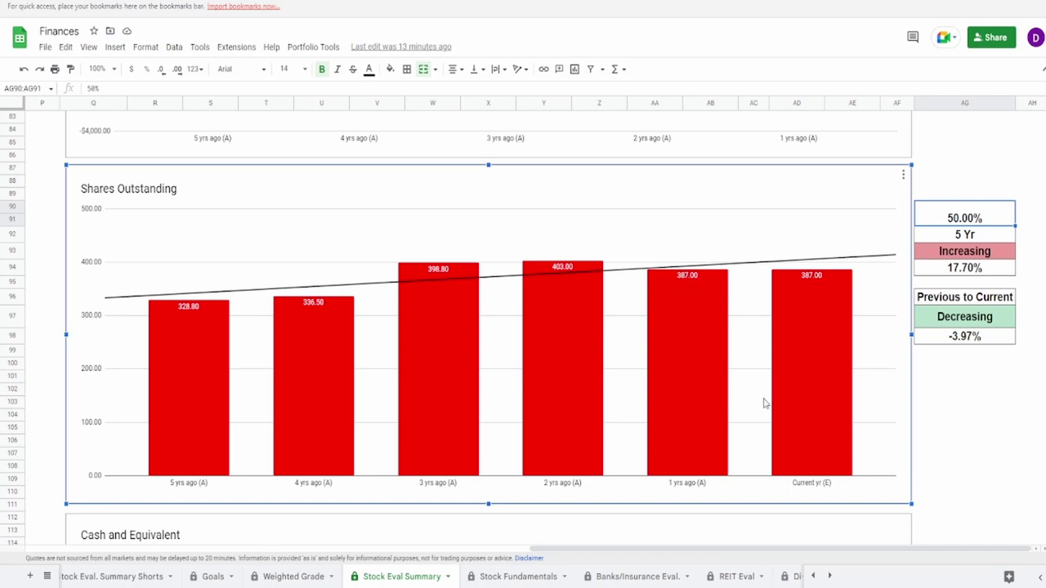
Examine the Cash and Equivalent chart and its Average Cash figure on the Stock Eval Summary sheet
scroll(763, 402, down, 4)
click(798, 424)
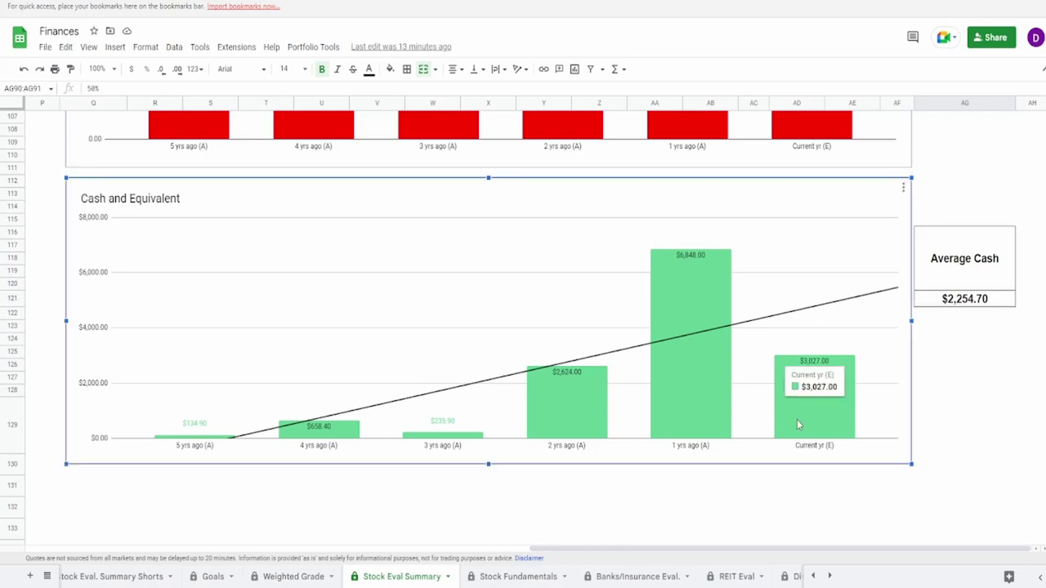
click(1002, 303)
Review the individual category grades and the Total Grade on the Weighted Grade sheet
click(294, 576)
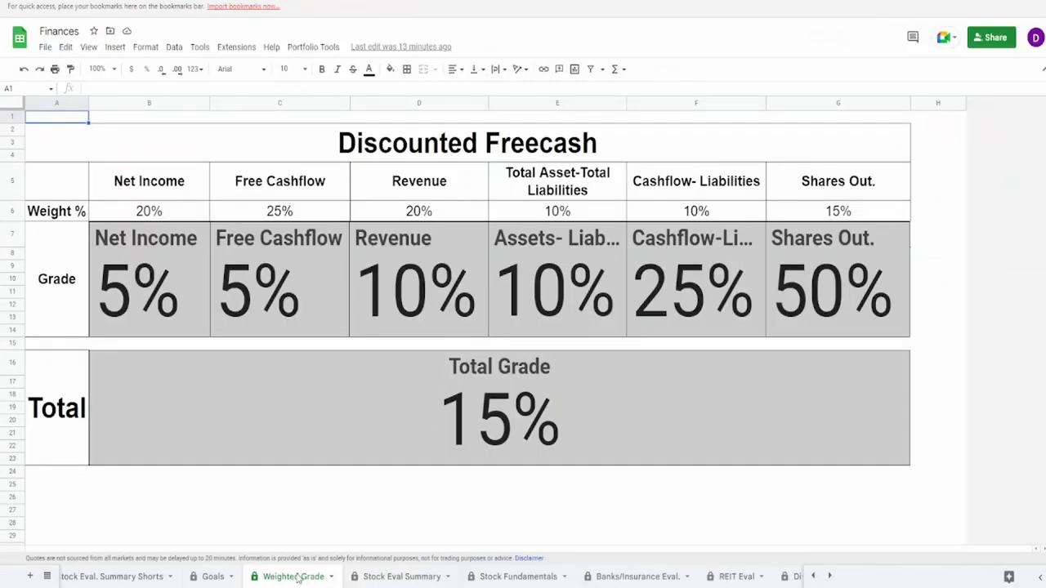
click(289, 486)
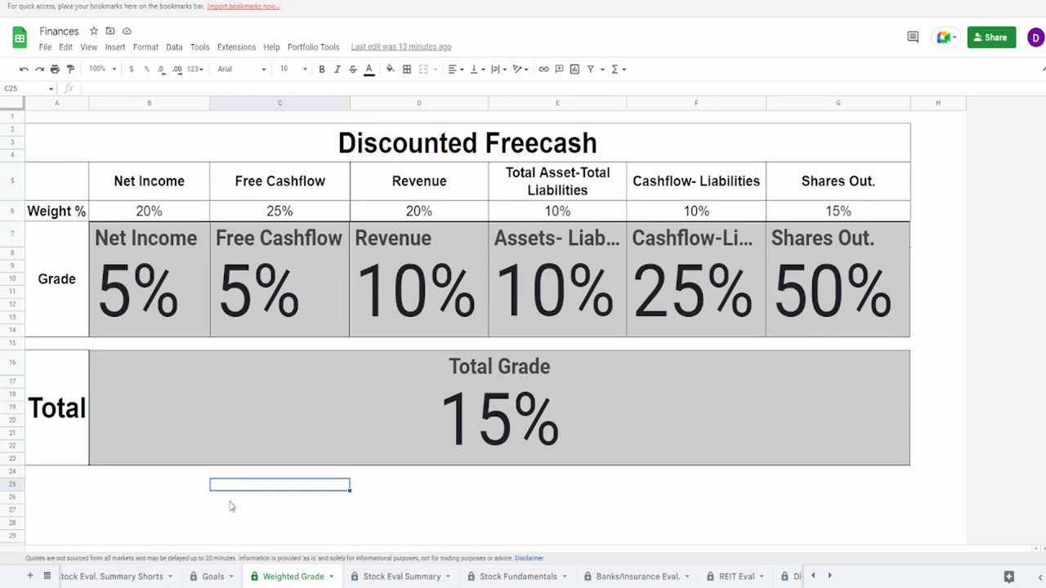
click(262, 303)
click(381, 288)
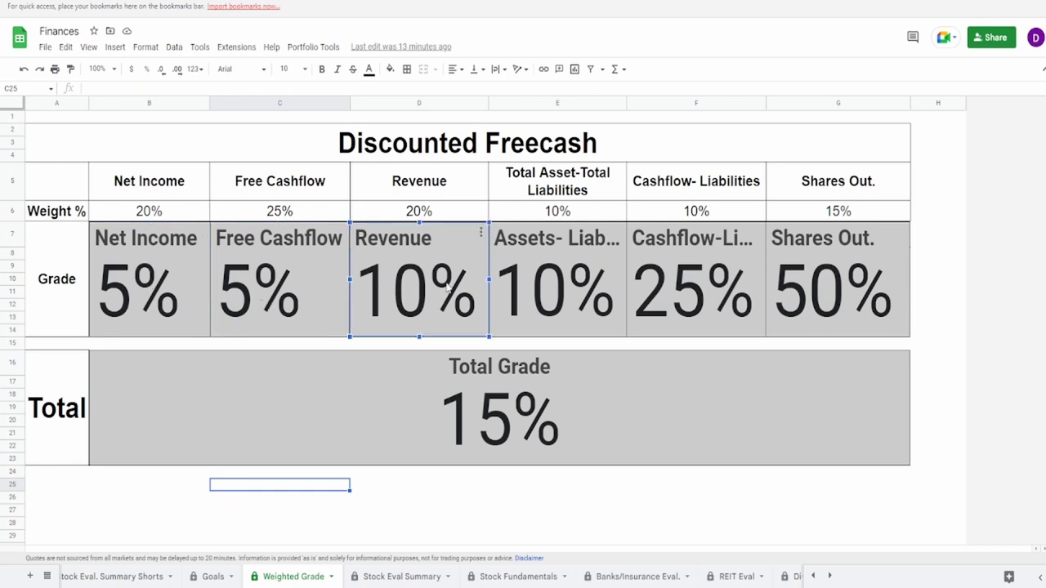
click(565, 285)
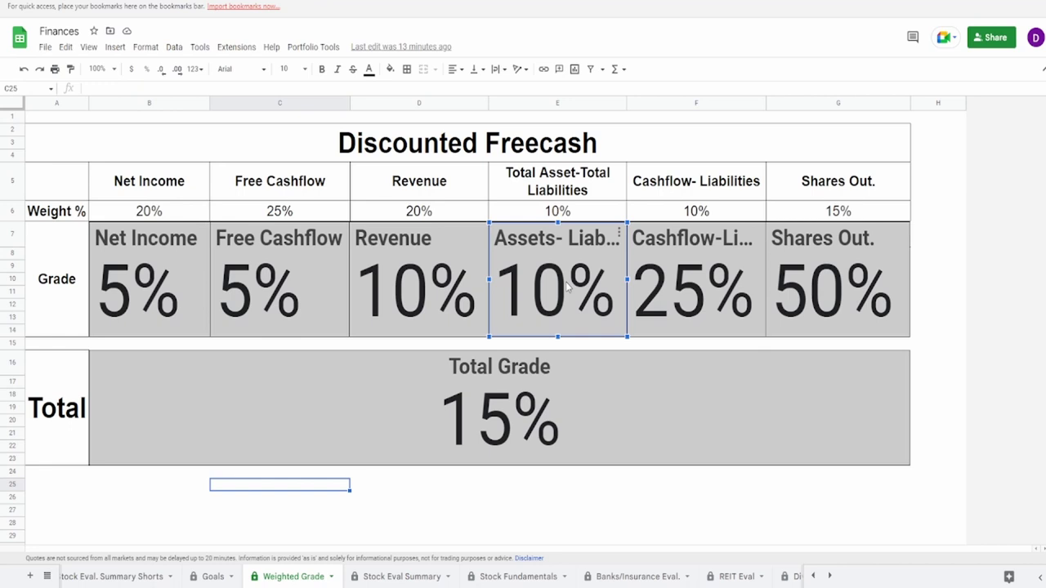
click(676, 277)
click(813, 302)
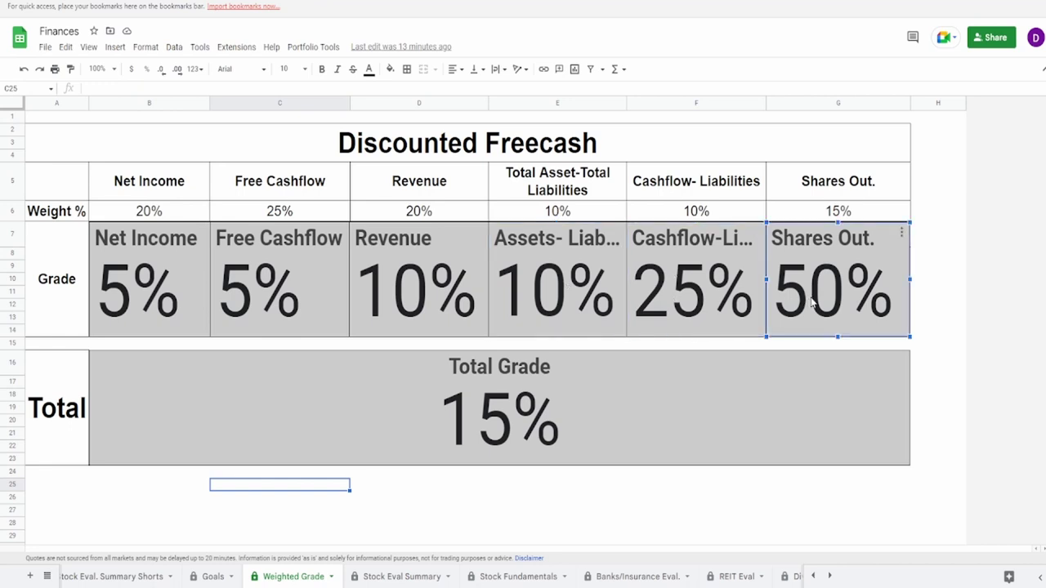
click(739, 408)
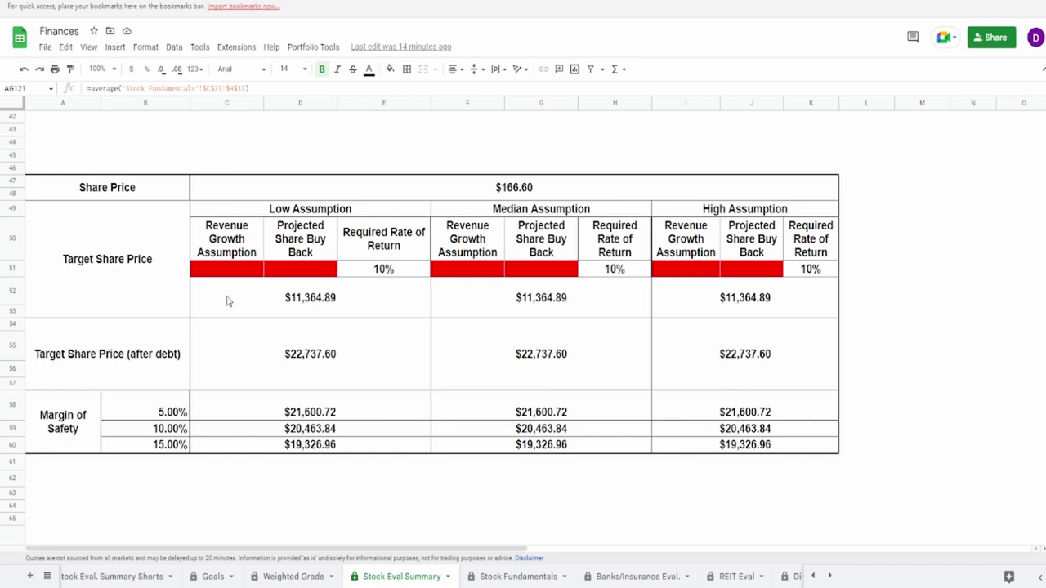
Check the low-assumption target share price after debt, and examine the Book Value/Share trend on the Banks/Insurance Eval. sheet
click(230, 340)
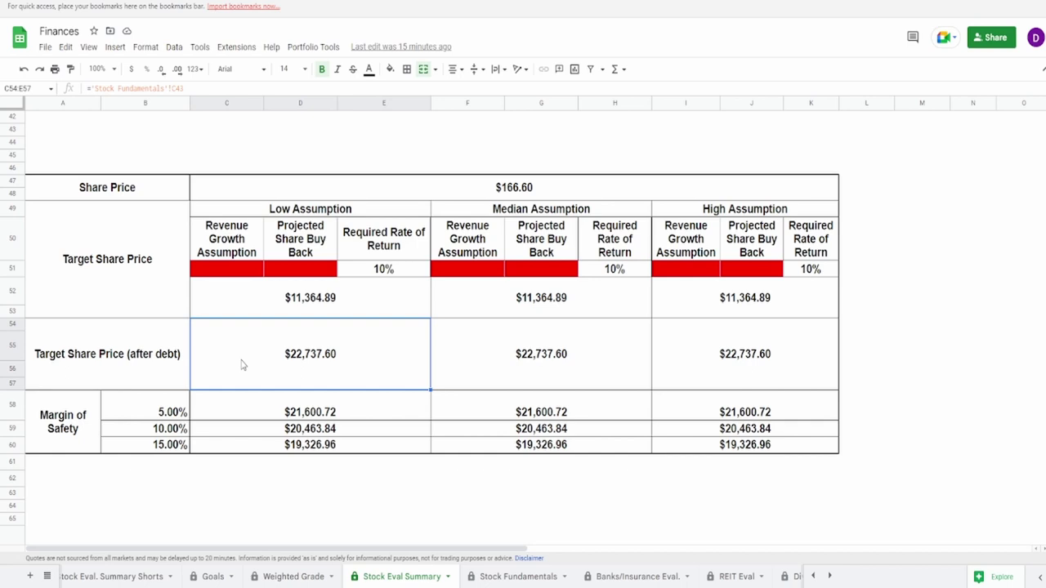
click(629, 576)
scroll(604, 515, up, 6)
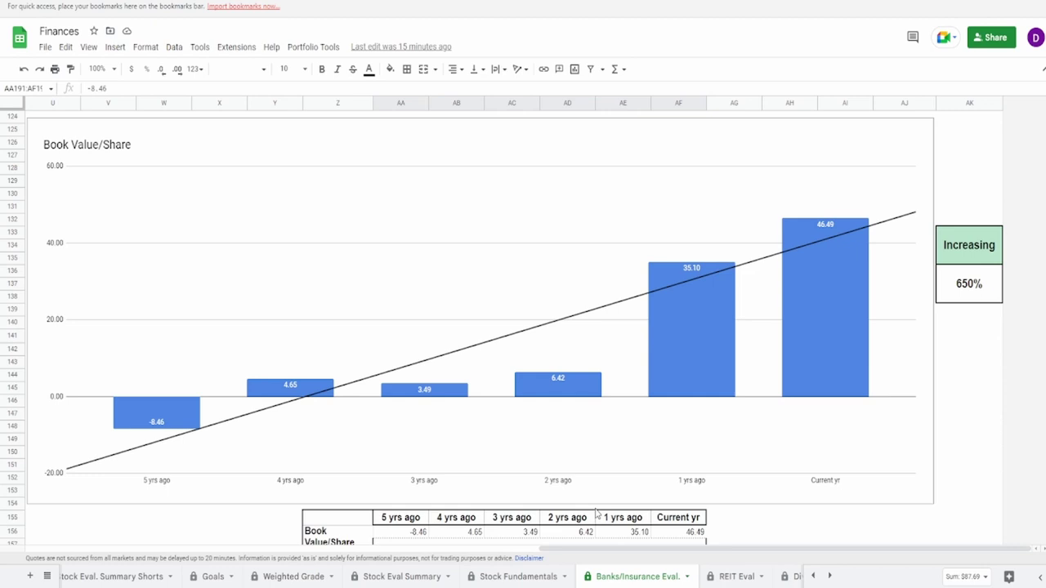
click(747, 364)
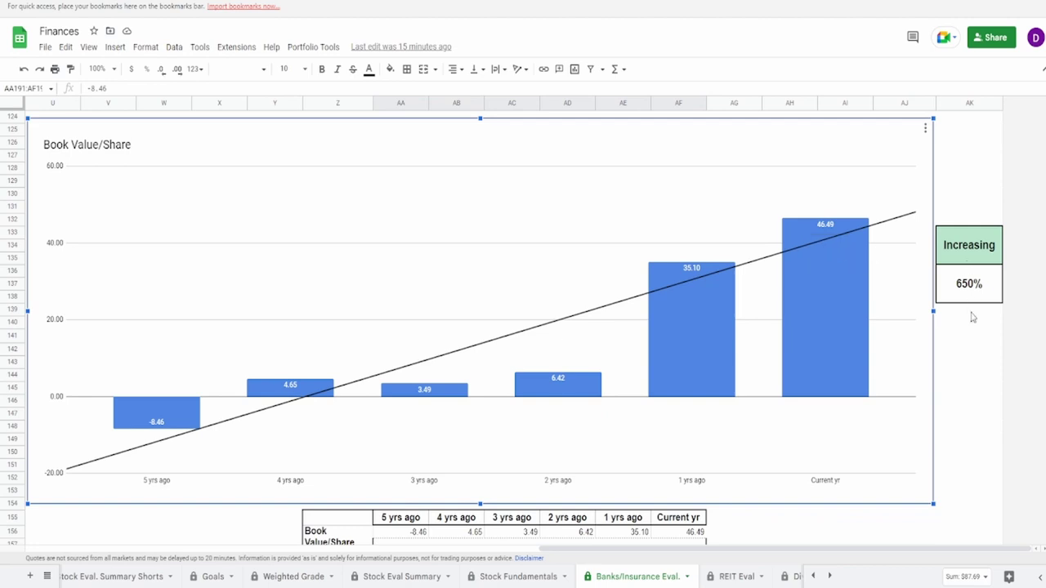
click(972, 285)
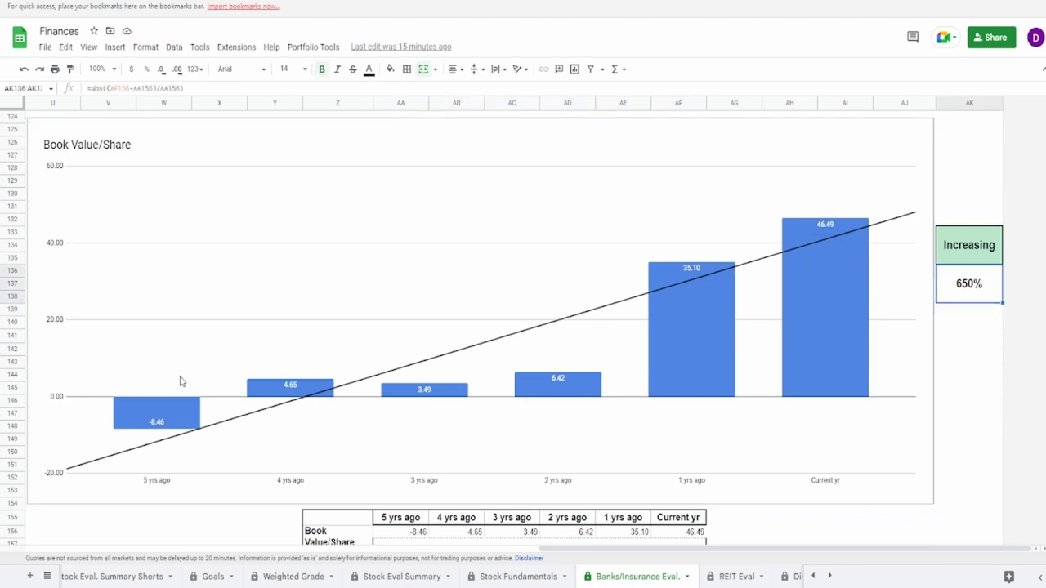
click(162, 424)
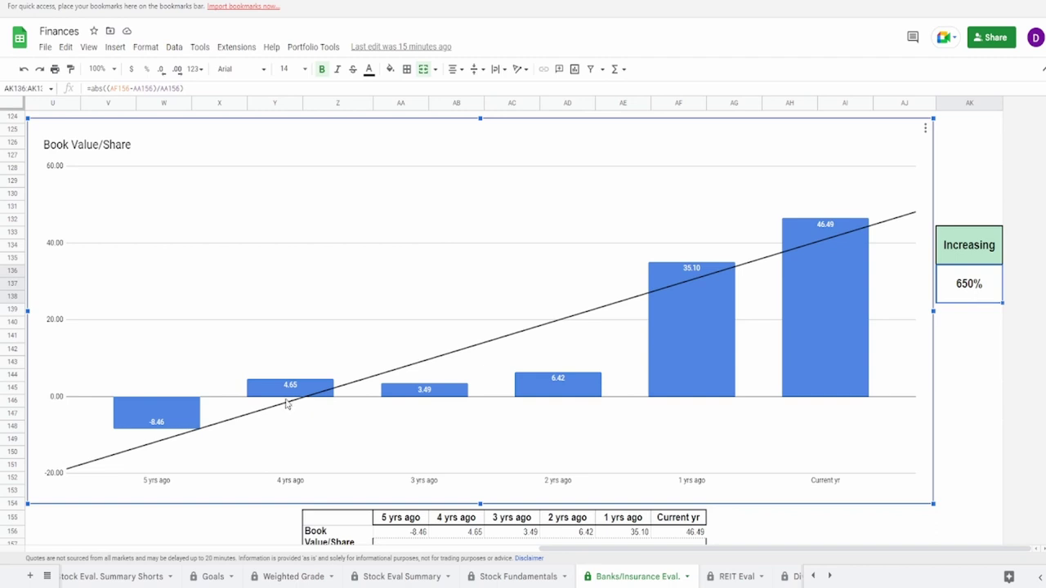
Examine the Tangible Book Value/Share chart and the Price/Current Book Value entry in the Valuation table
scroll(288, 406, down, 5)
scroll(285, 406, down, 2)
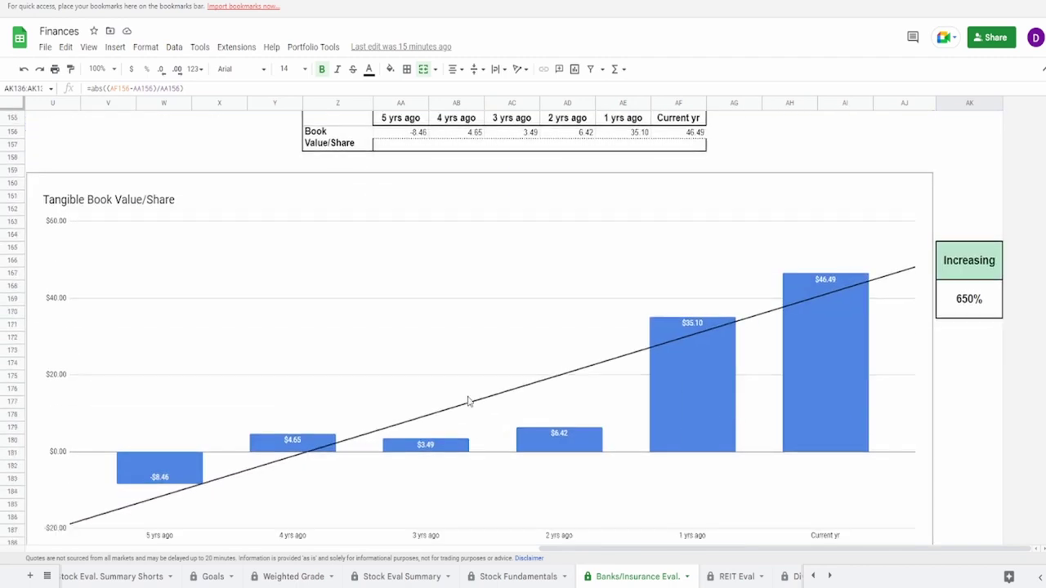
scroll(762, 339, down, 1)
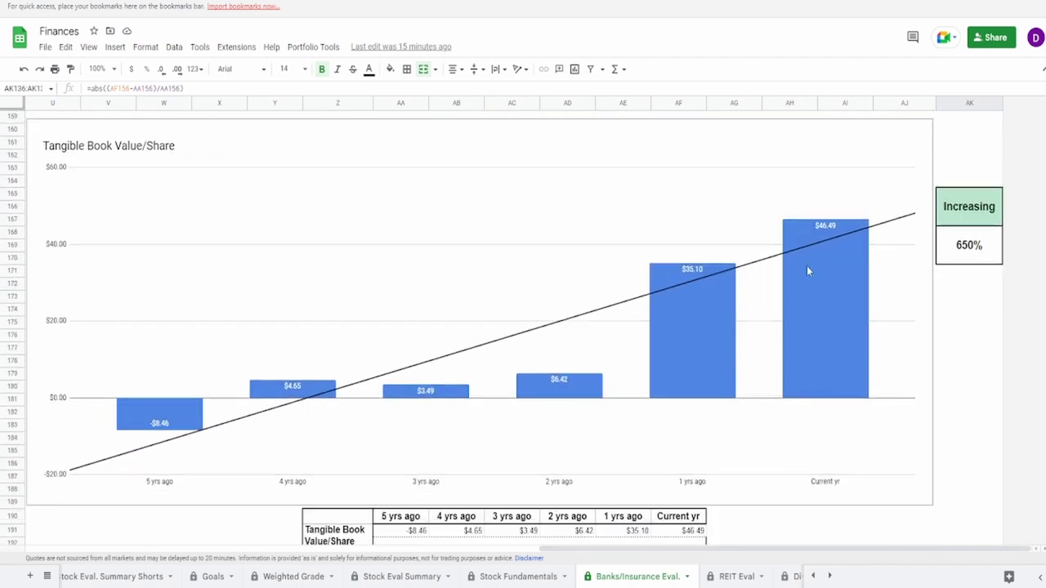
click(790, 339)
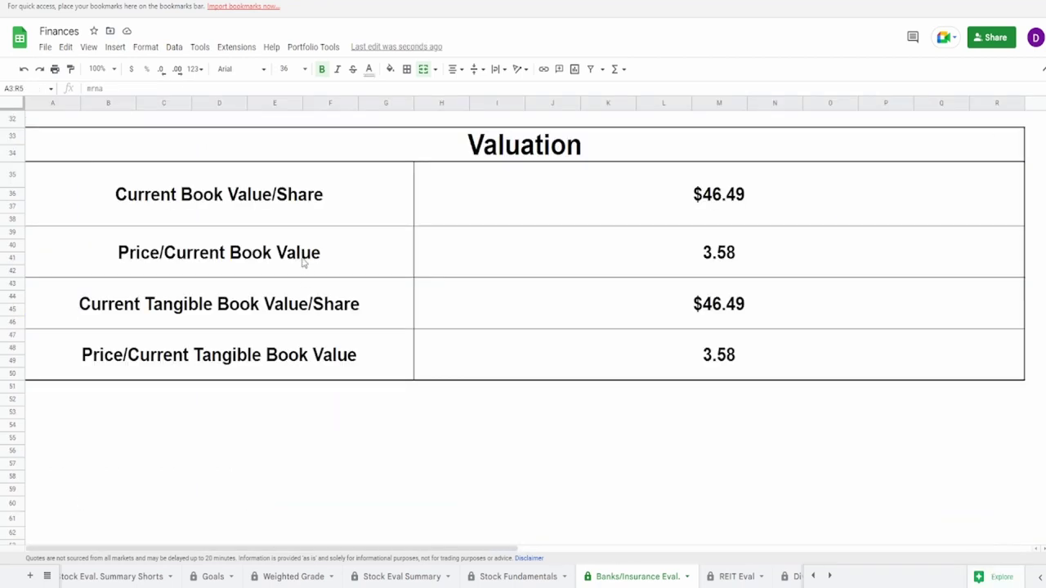
click(303, 262)
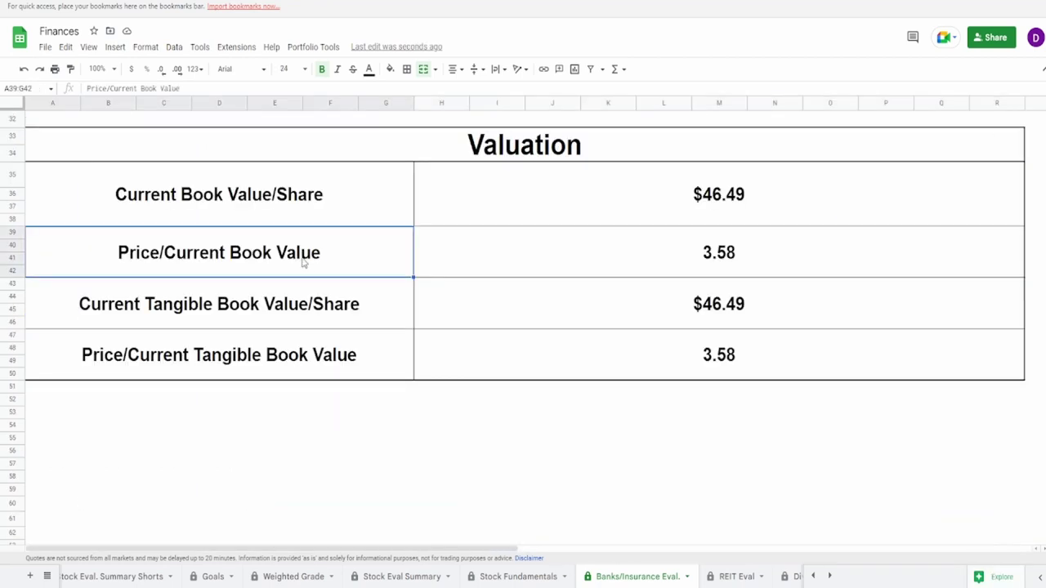
click(589, 251)
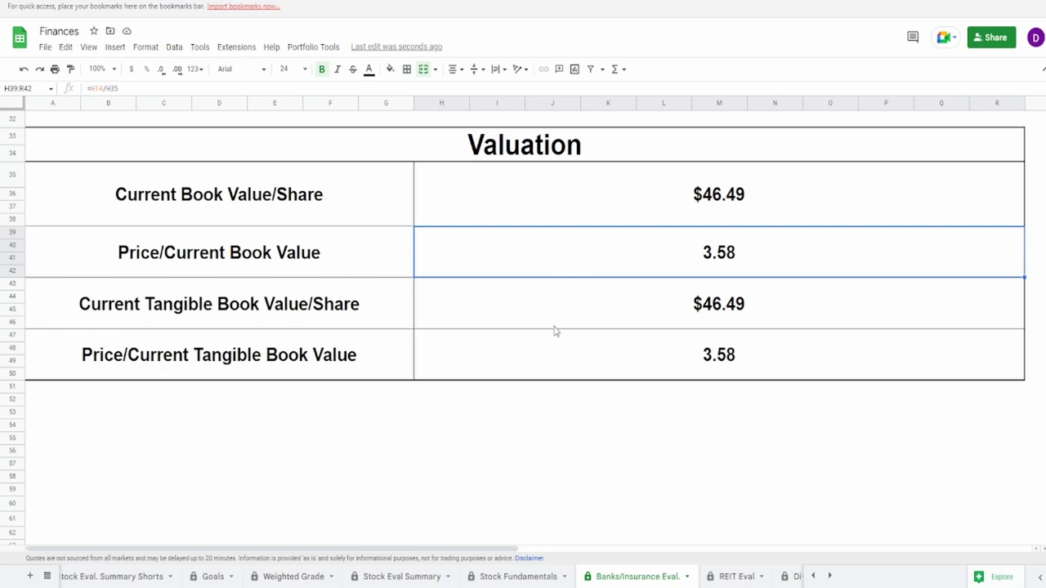
Recheck the target share prices on Stock Eval Summary and the grades on Weighted Grade
click(424, 575)
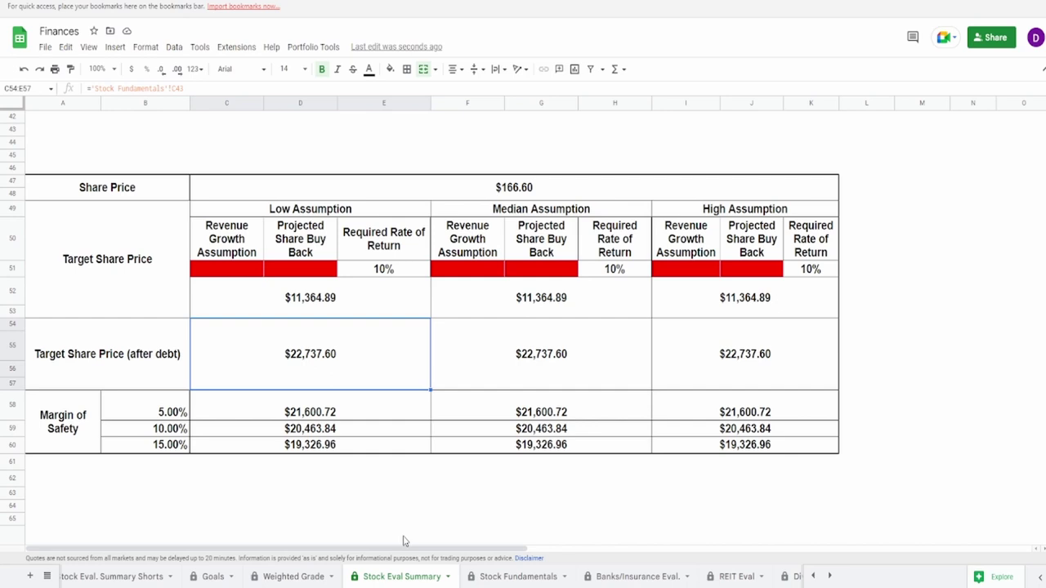
click(291, 577)
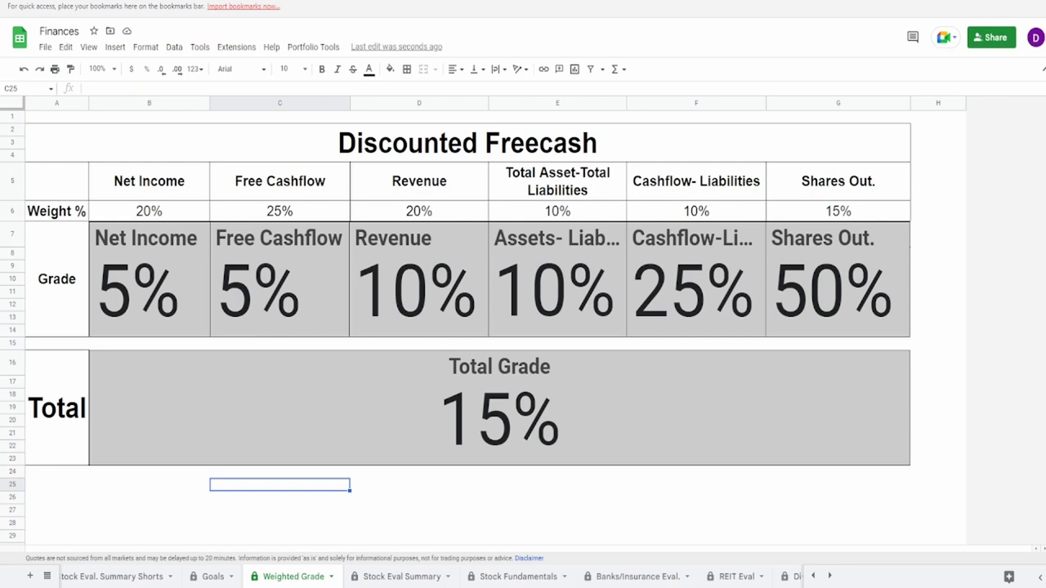
Inspect the Market Cap. and PE (TTM) cells for DELL on the Stock Eval Summary sheet
click(433, 581)
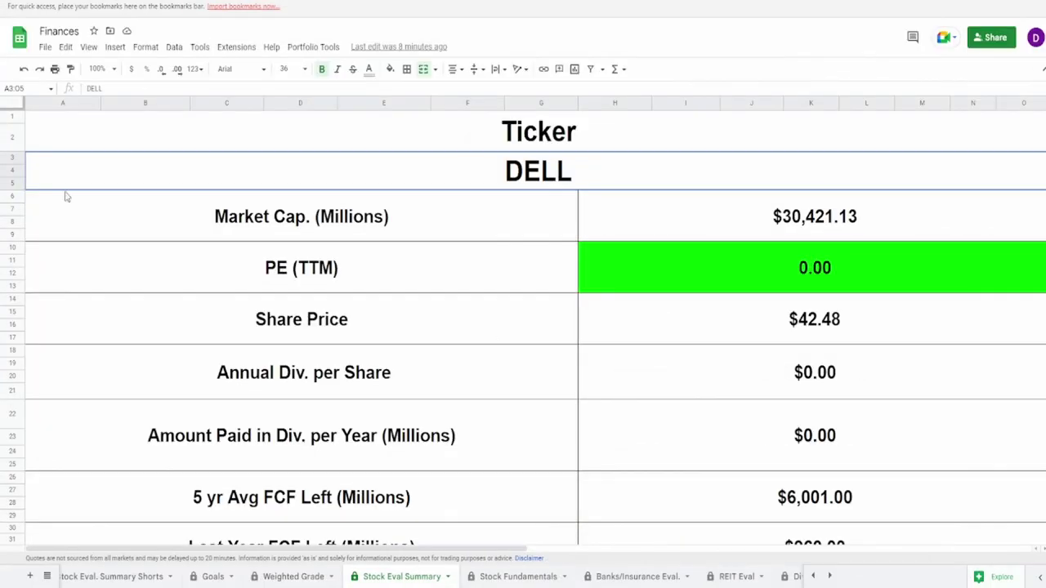
click(630, 216)
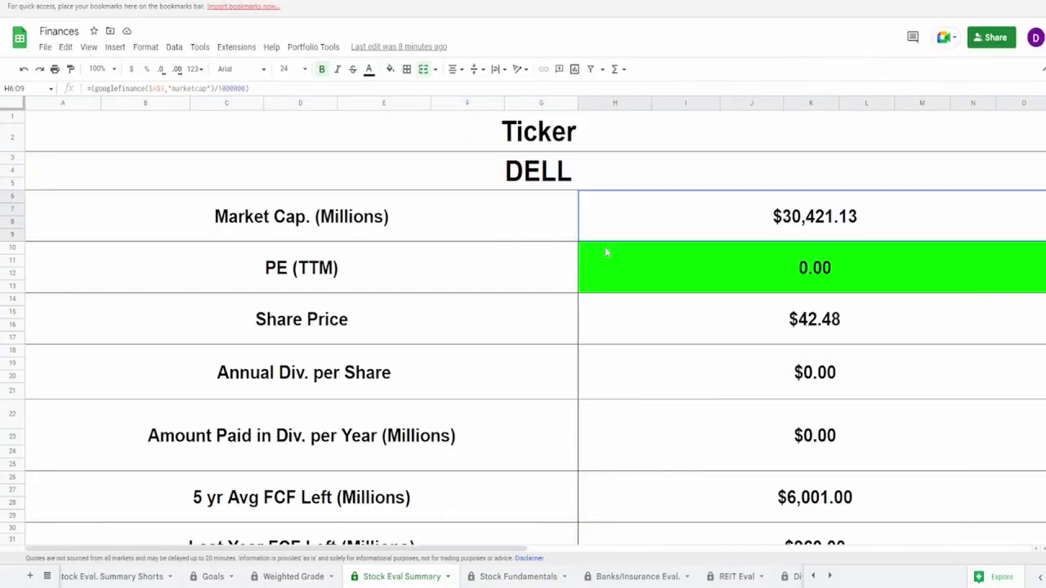
click(593, 265)
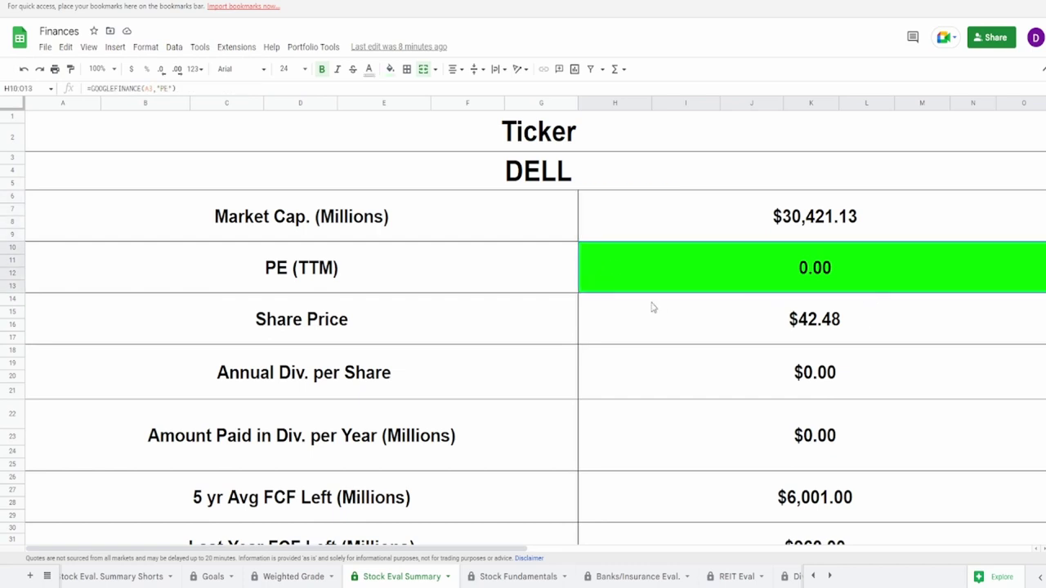
Refresh the ticker's market data by changing the ticker to AAPl and back to DELL
click(617, 186)
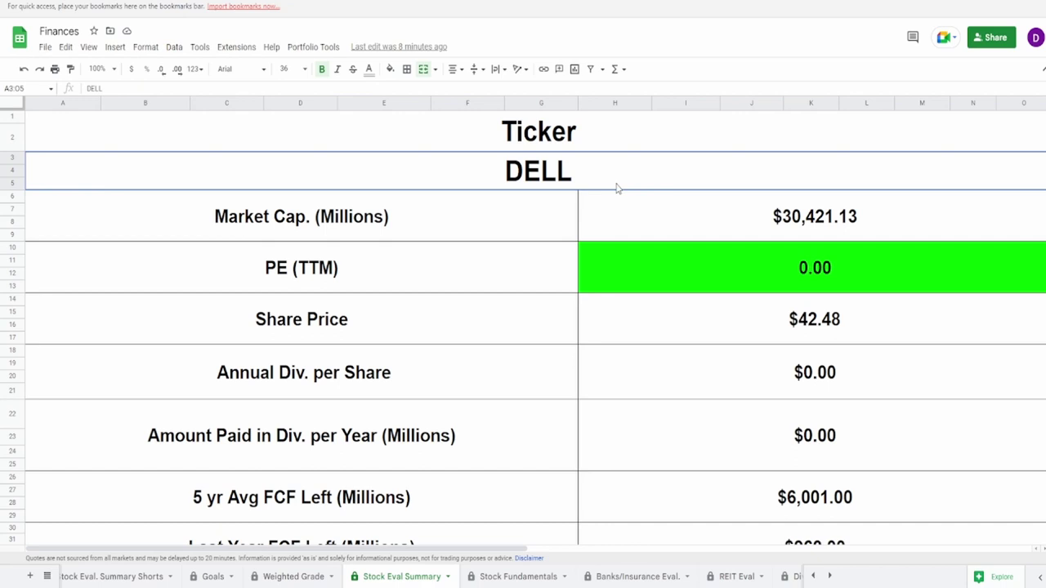
text(AAPl)
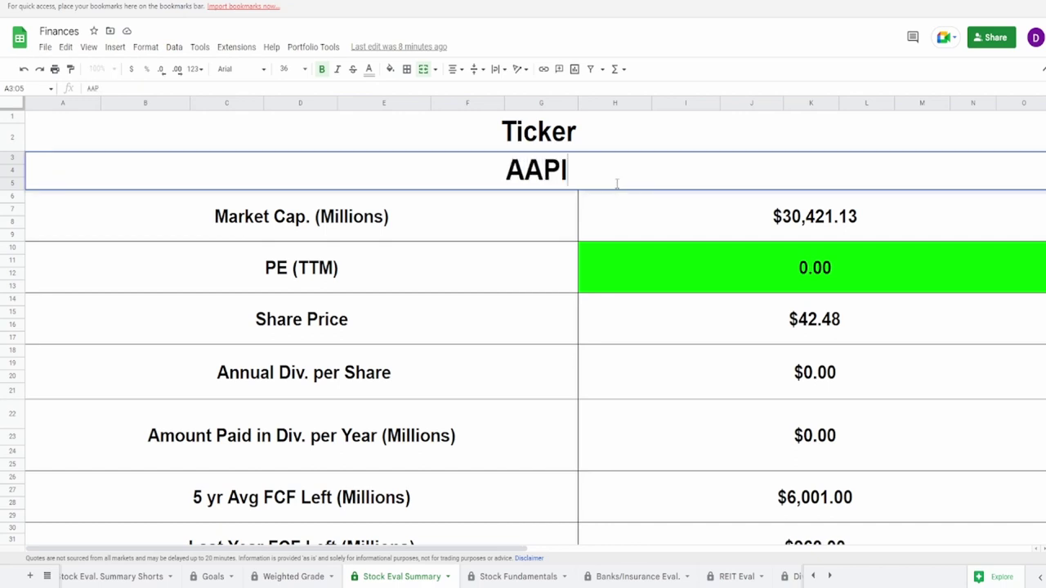
key(Return)
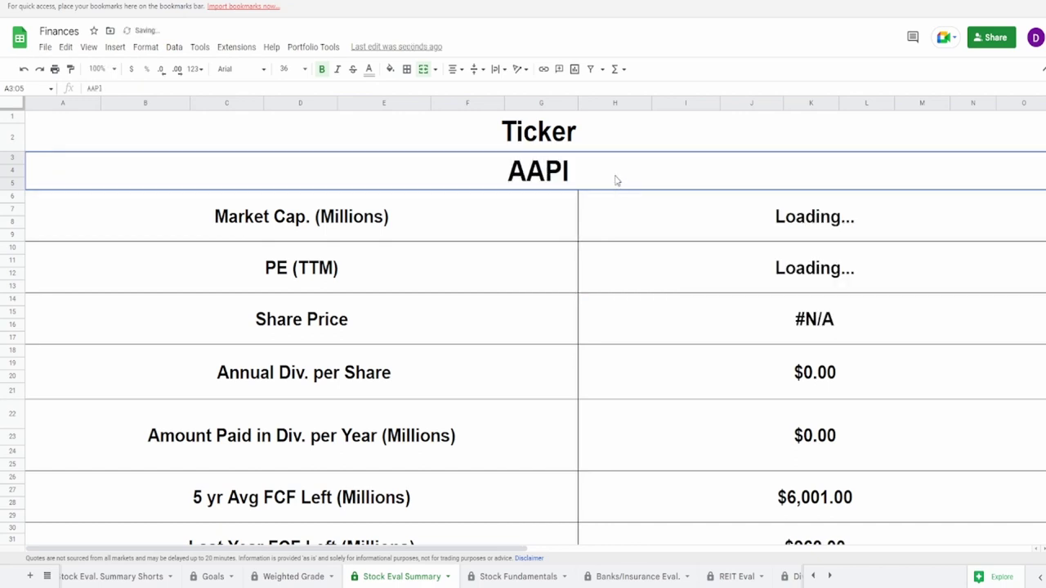
text(DELL)
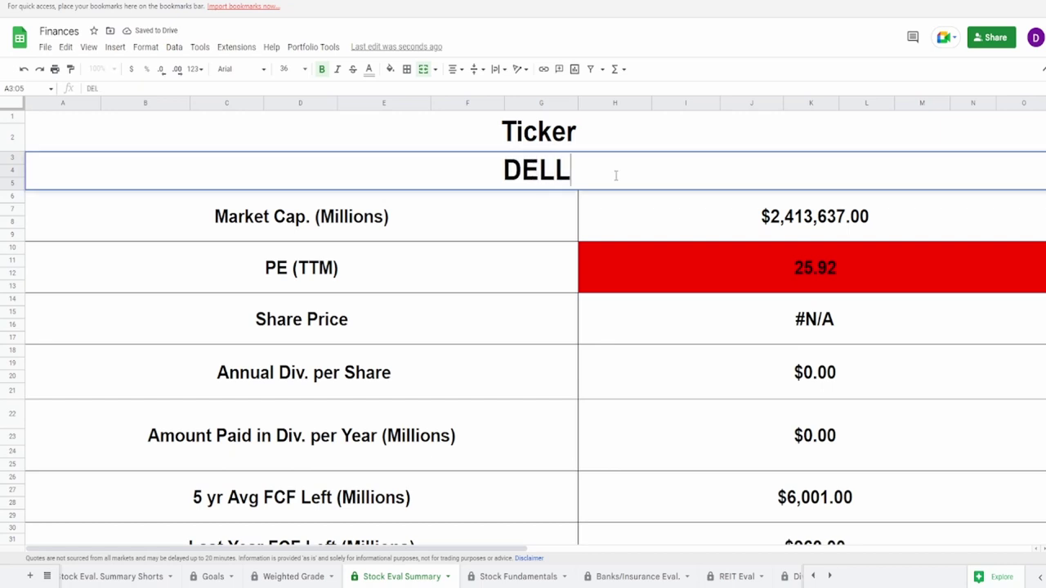
key(Return)
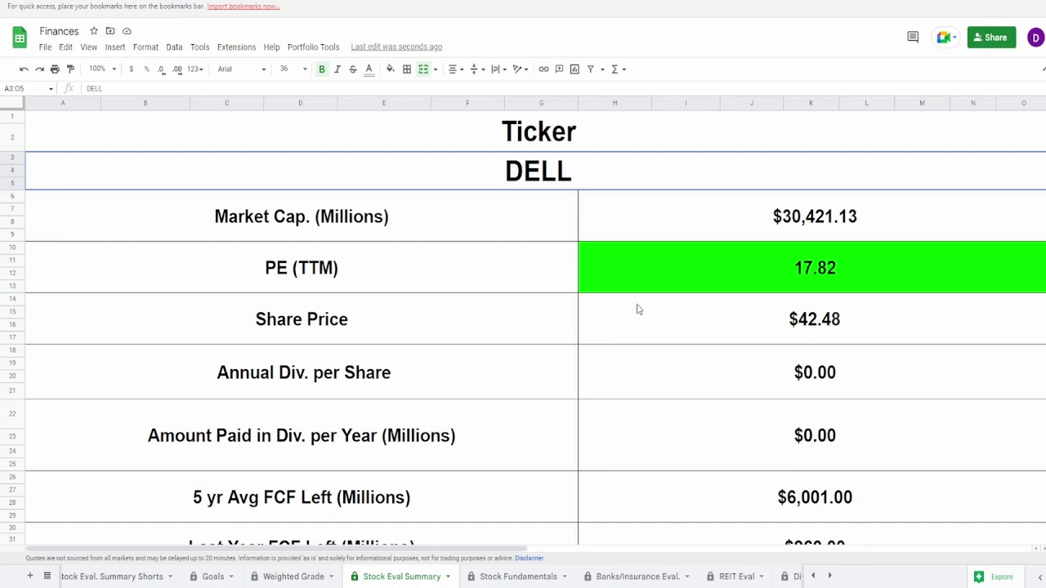
Check DELL's share price and one-year price chart, and set Annual Div. per Share to 1.32
click(675, 307)
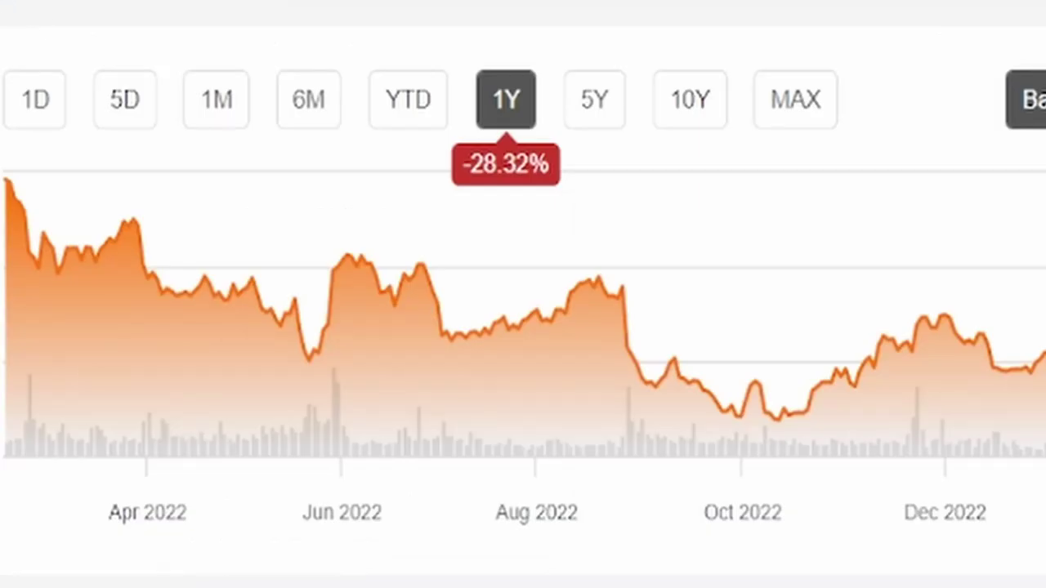
click(389, 110)
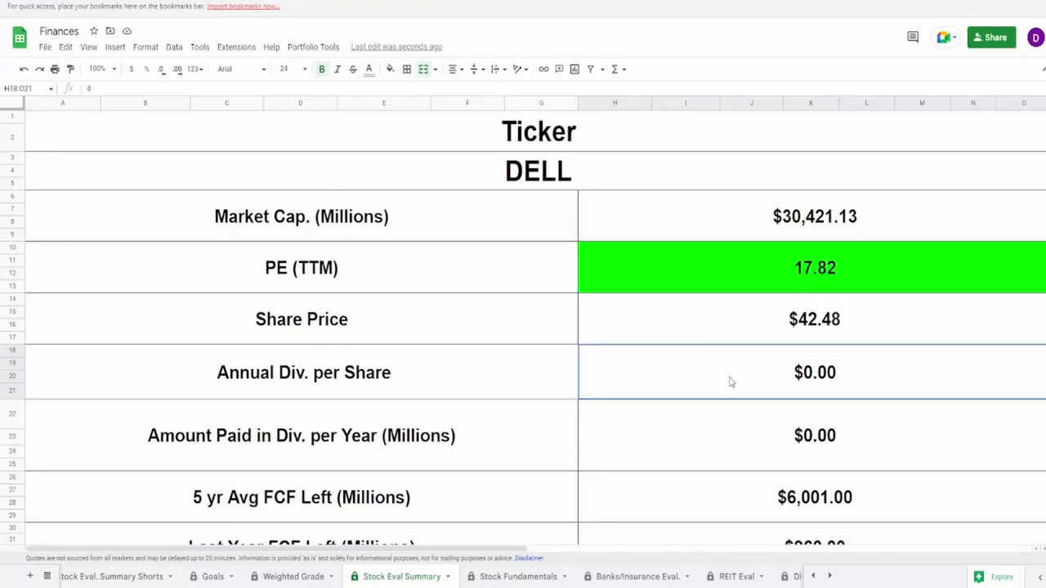
text(1.32)
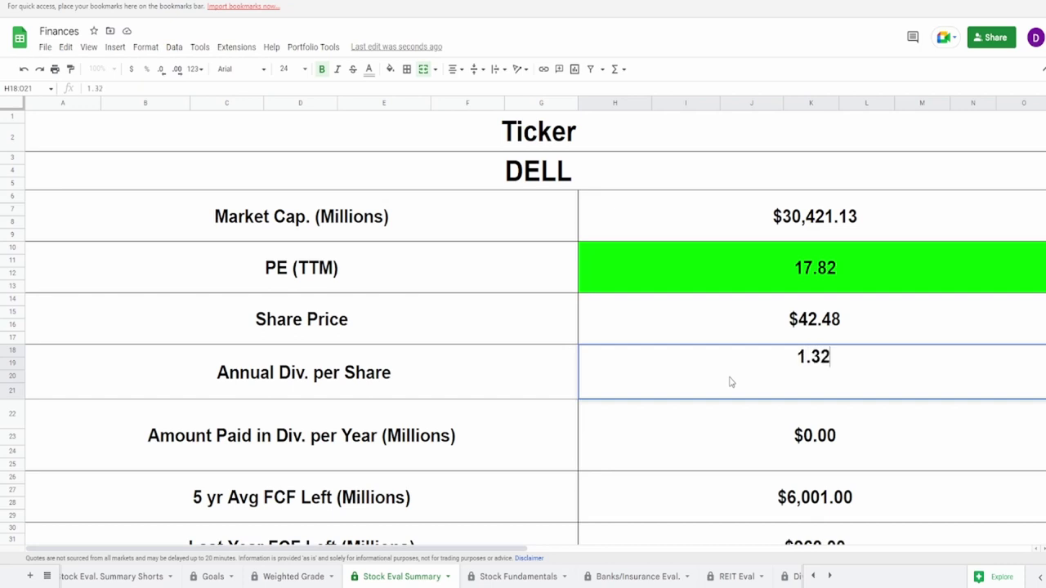
key(Return)
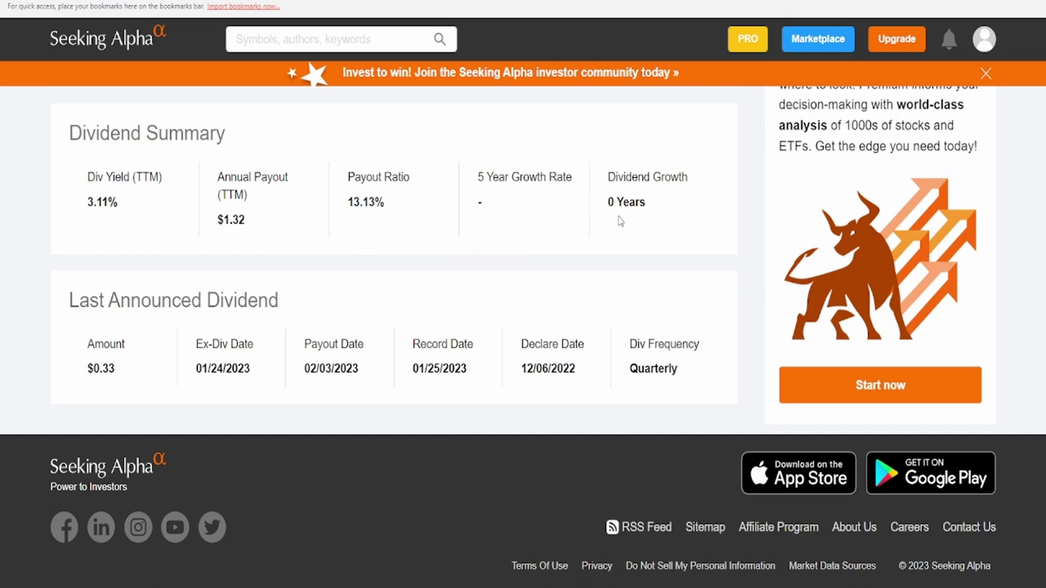
Open DELL's Dividend History on Seeking Alpha and compare its payouts over the 10Y and MAX ranges, along with its dividend consistency
scroll(584, 370, up, 5)
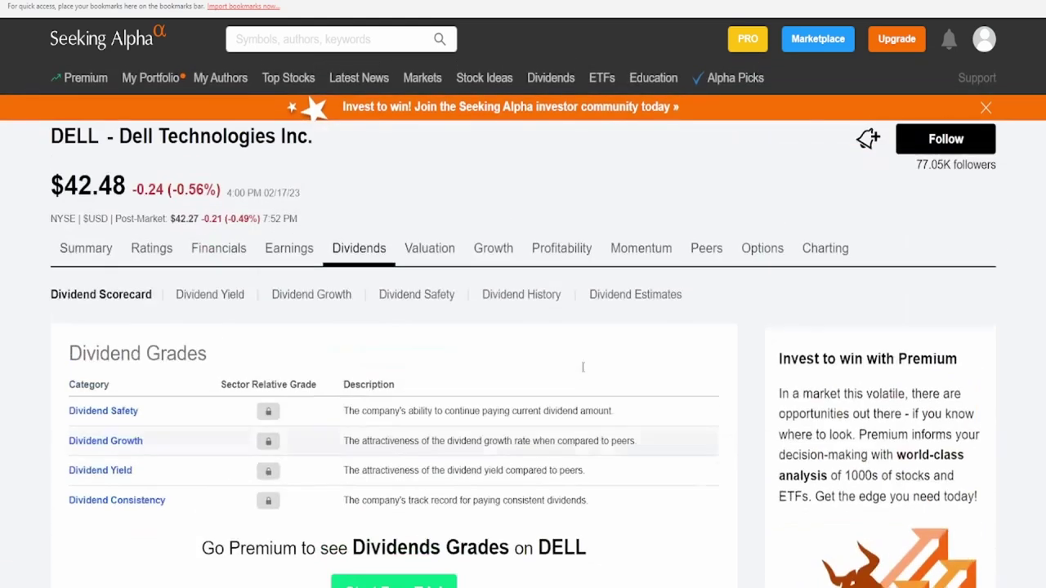
click(510, 301)
scroll(507, 339, down, 5)
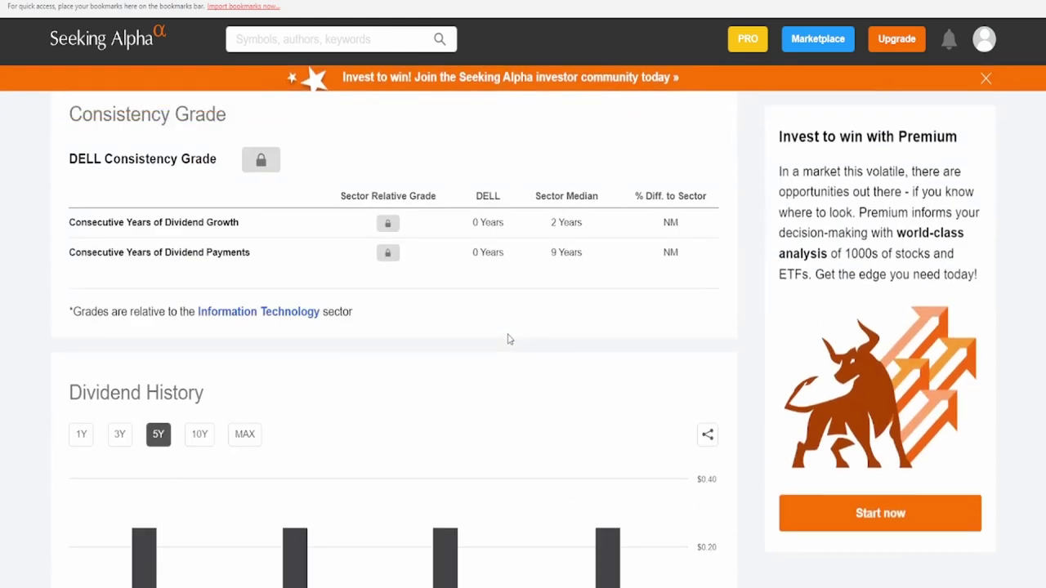
scroll(506, 337, down, 1)
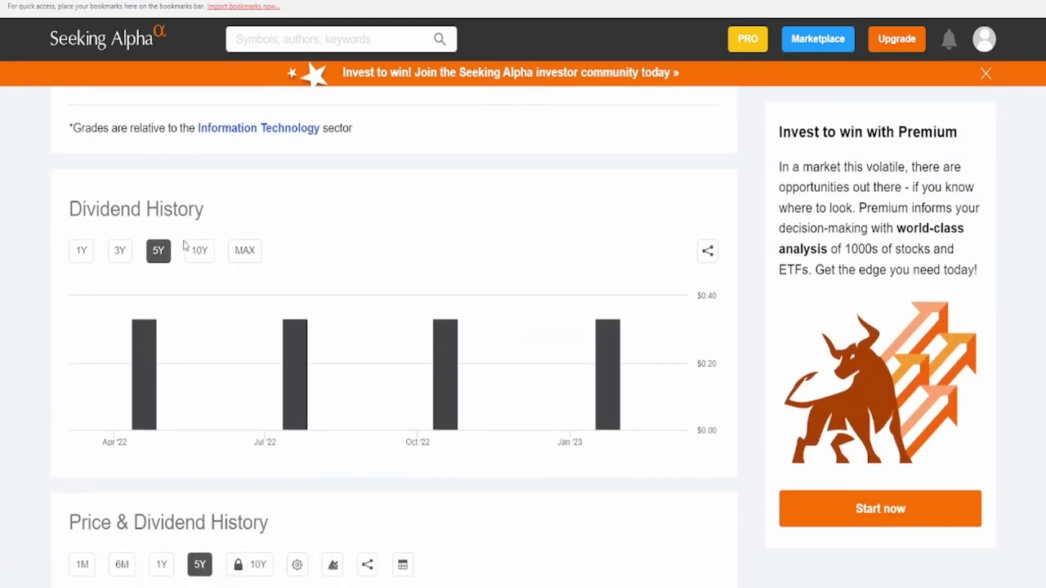
click(201, 259)
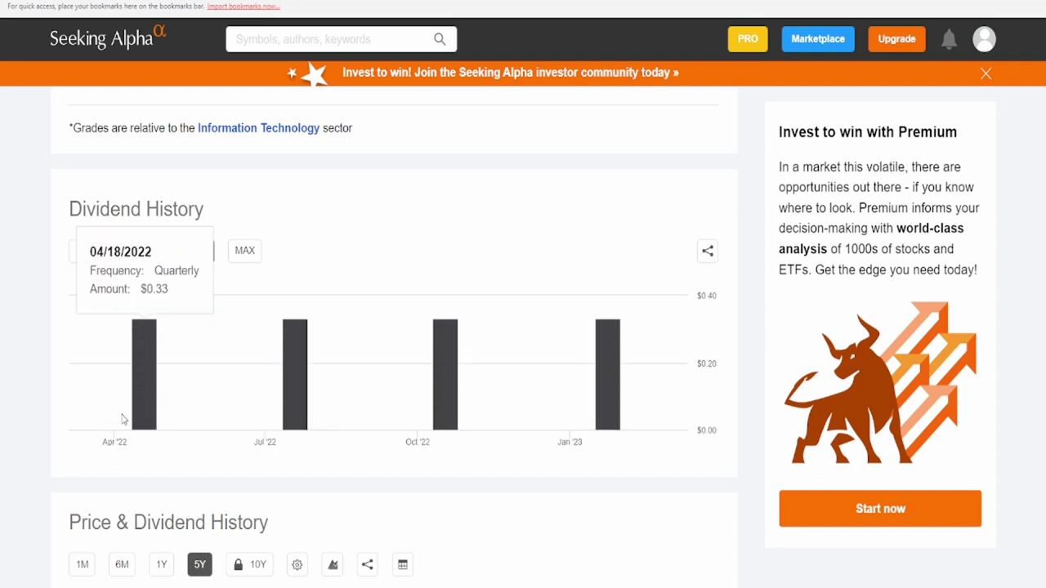
mouse_move(308, 378)
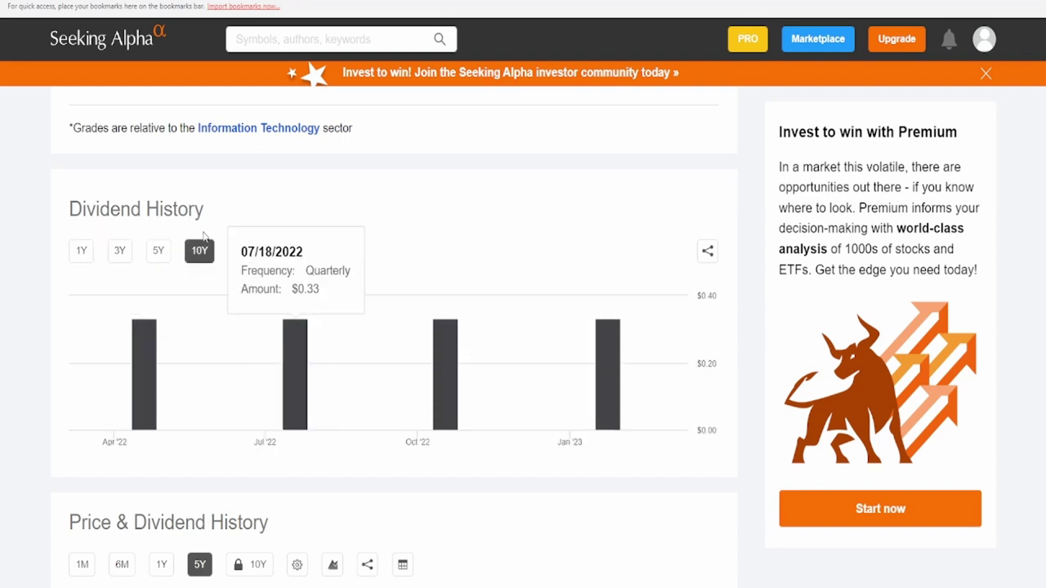
click(247, 250)
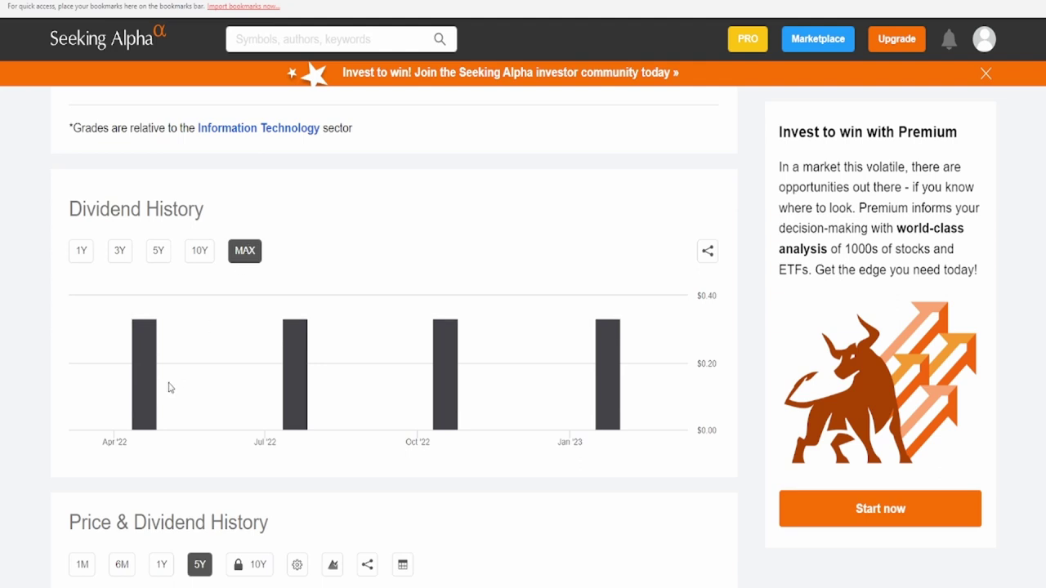
mouse_move(147, 388)
scroll(427, 217, up, 5)
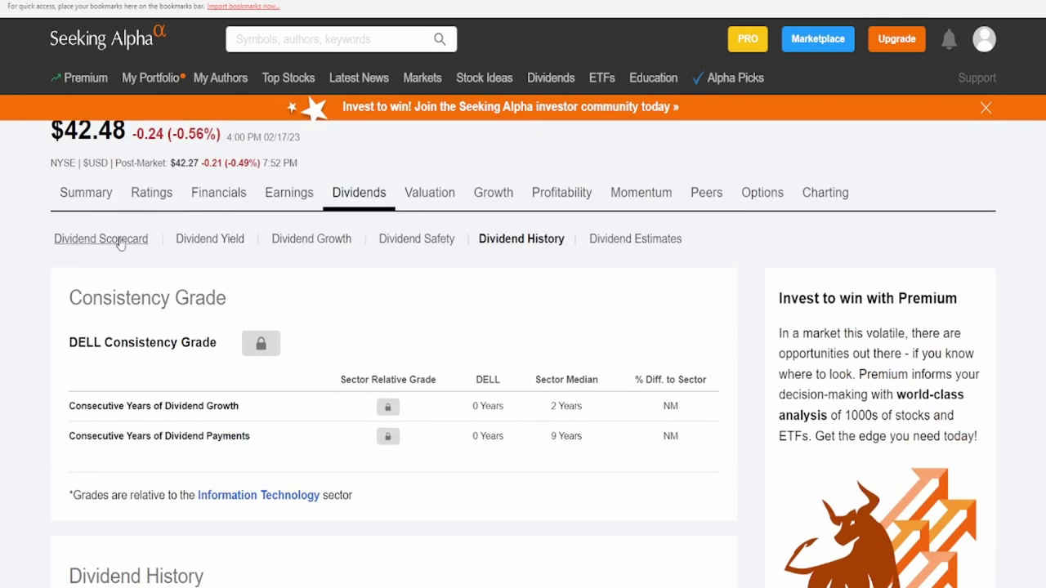
scroll(112, 416, down, 10)
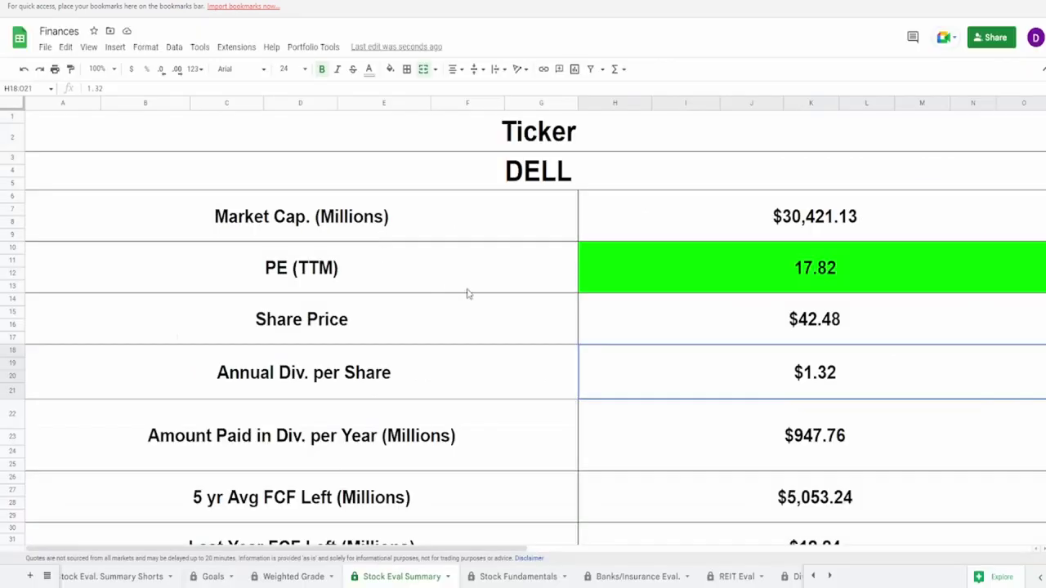
On Stock Eval Summary in the Finances spreadsheet, inspect DELL's yearly dividend total, remaining free cash flow and cash flow payout ratio cells
click(627, 432)
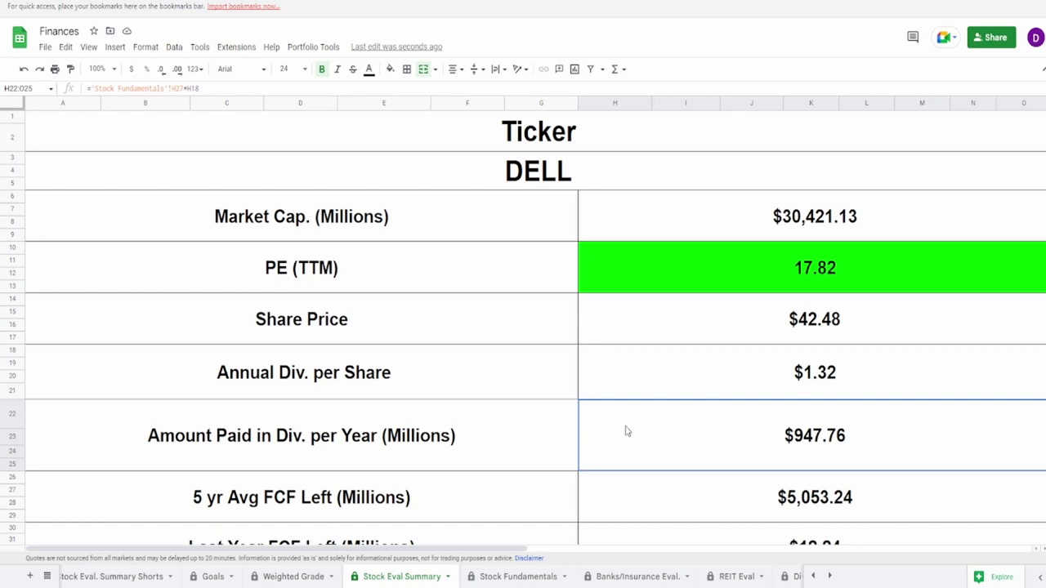
scroll(627, 431, down, 1)
click(640, 464)
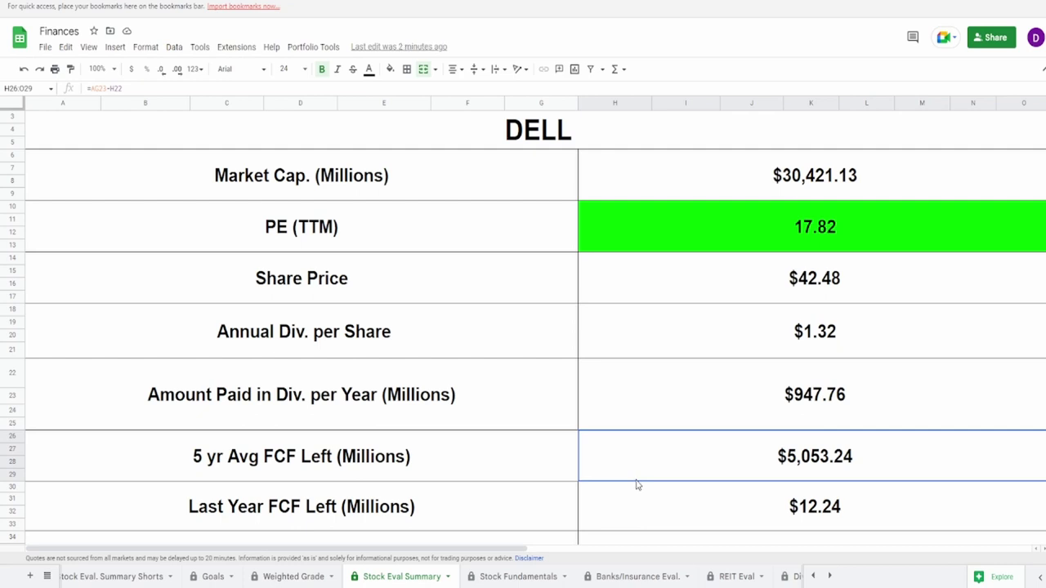
click(641, 515)
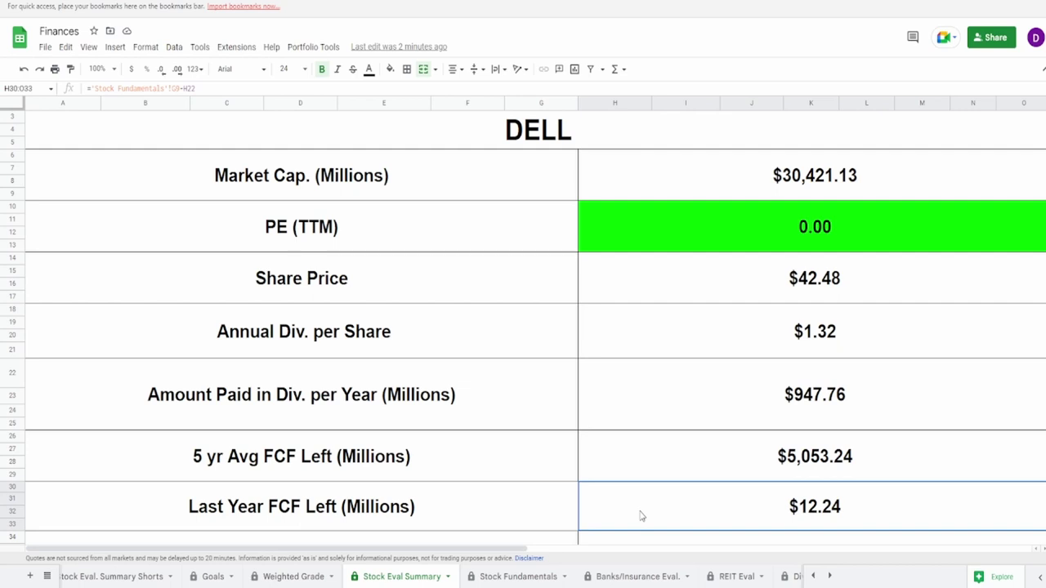
scroll(641, 490, down, 2)
click(642, 490)
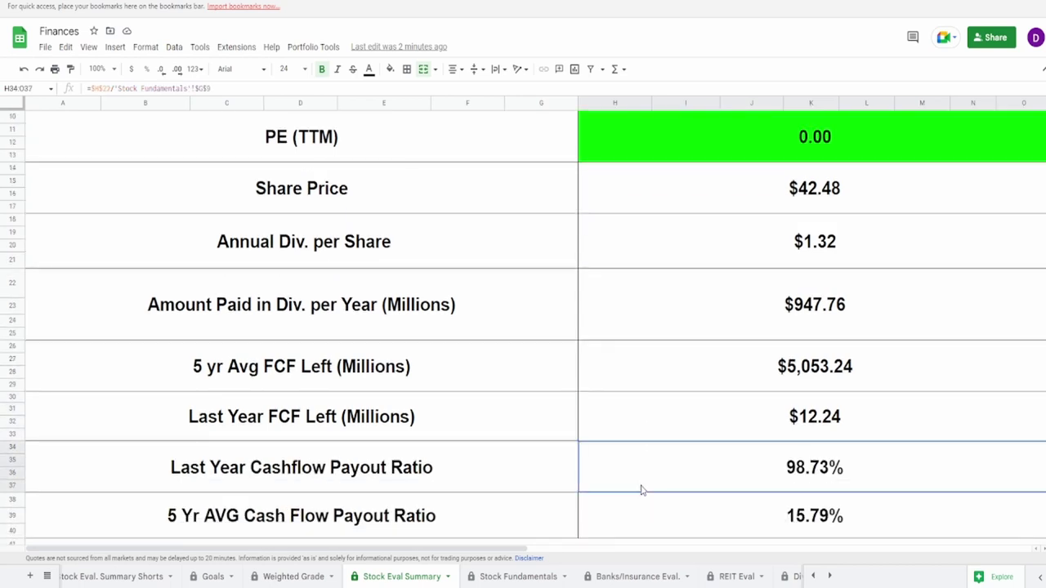
click(655, 528)
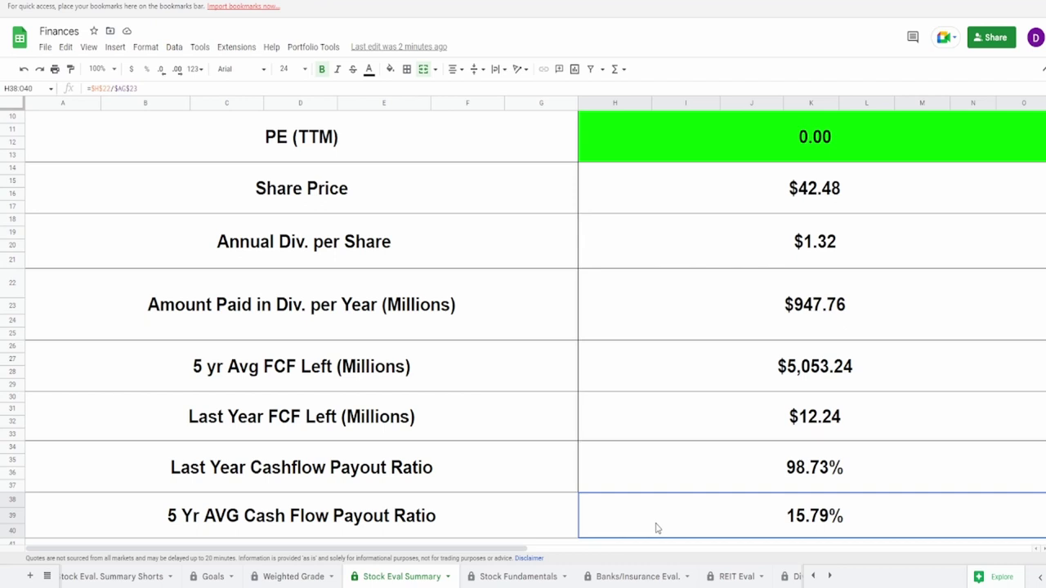
Examine DELL's Net Income chart from five years ago to last year, with its growth rate and threshold cells
click(875, 211)
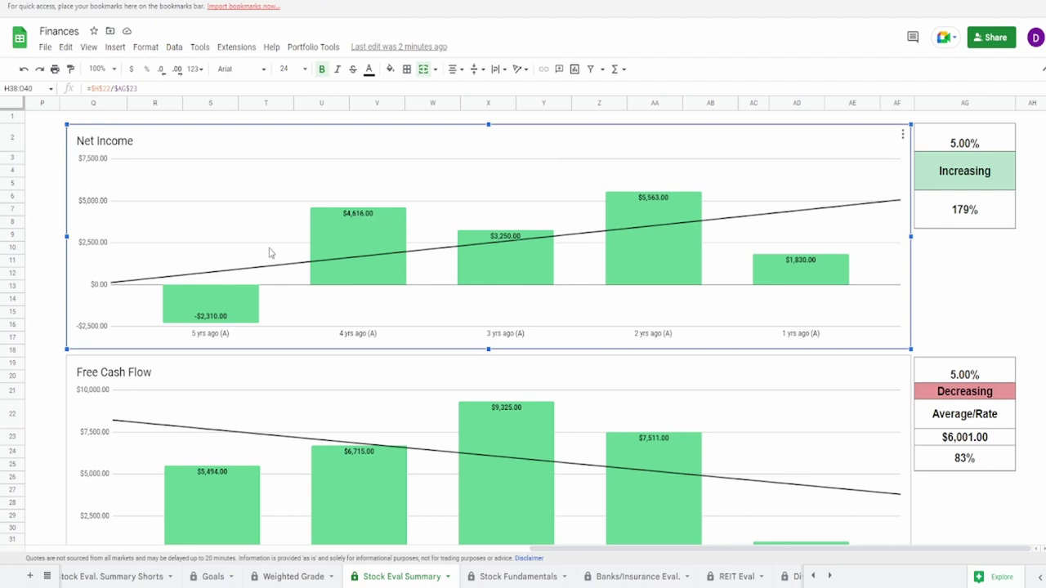
mouse_move(218, 322)
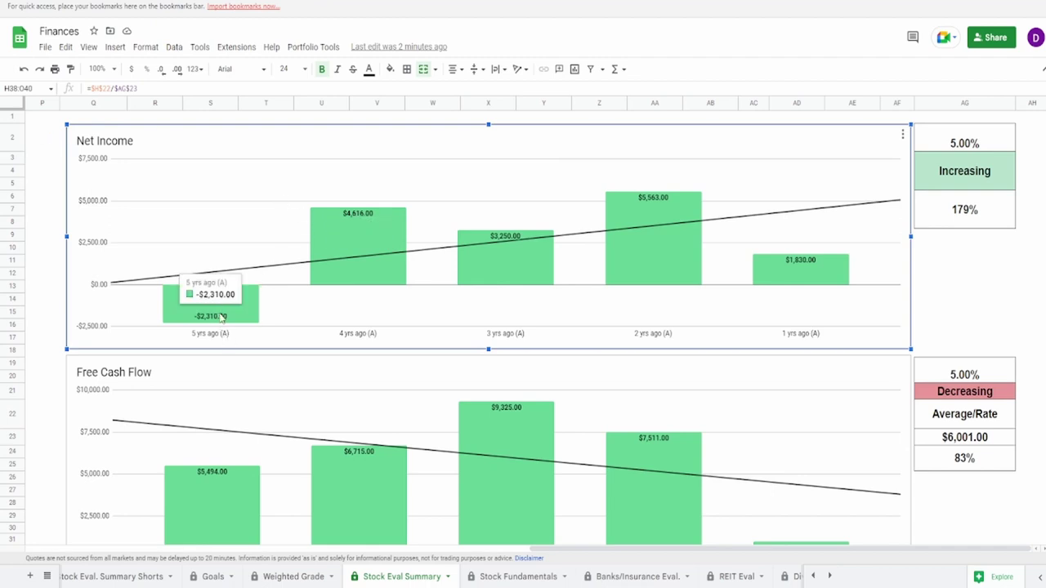
mouse_move(777, 280)
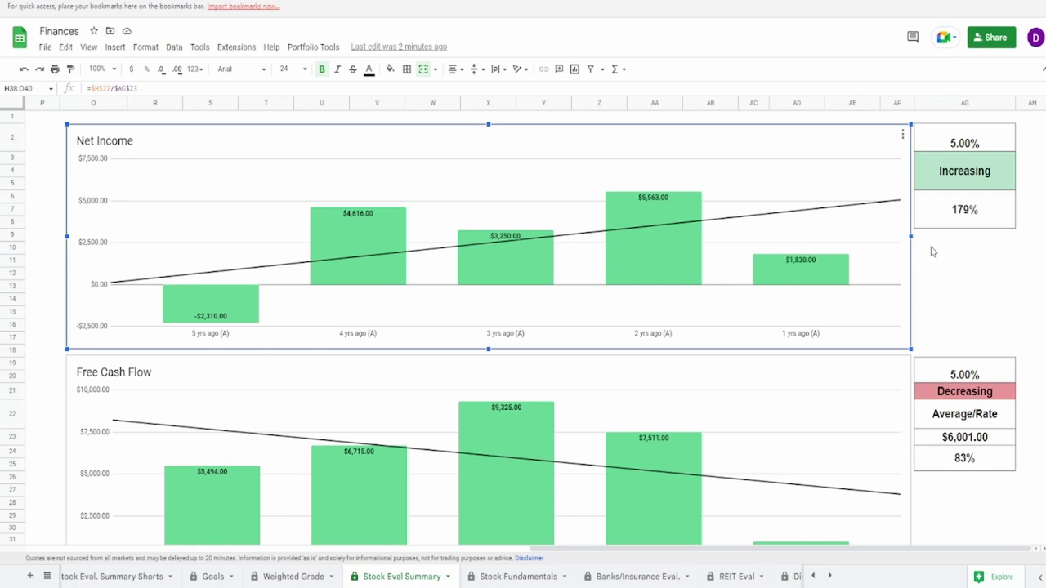
click(968, 228)
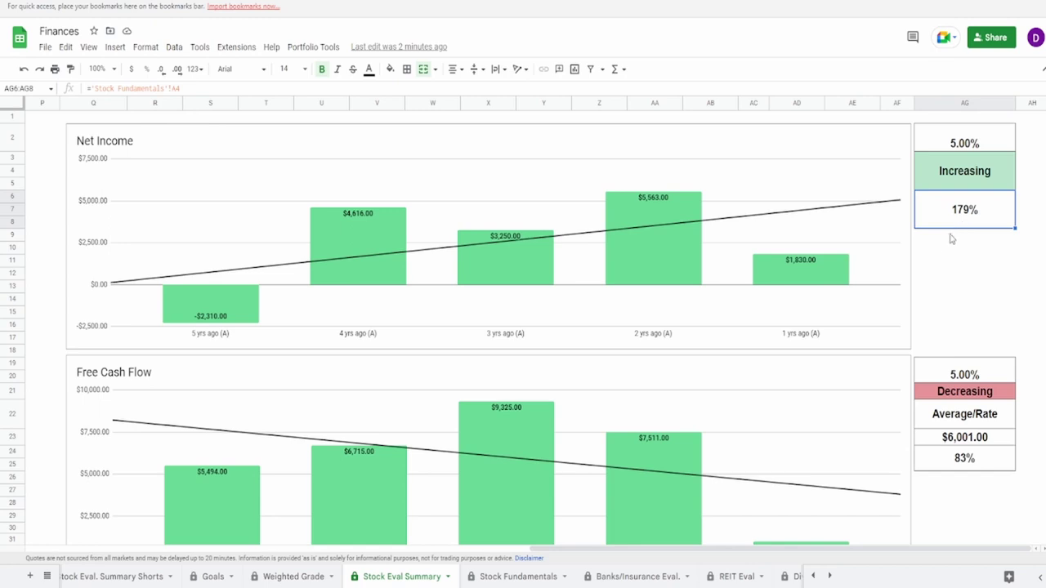
click(319, 281)
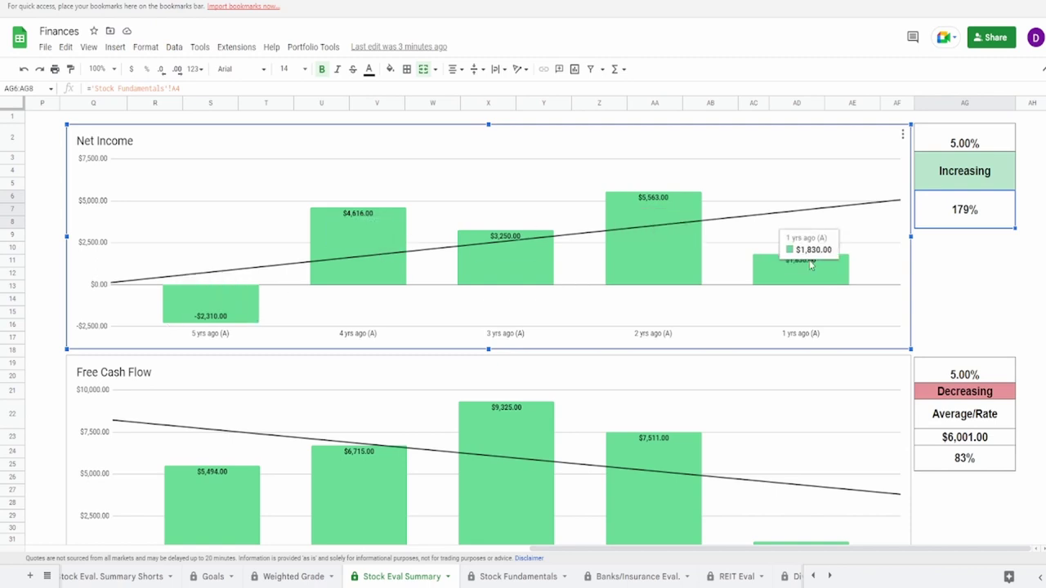
click(964, 140)
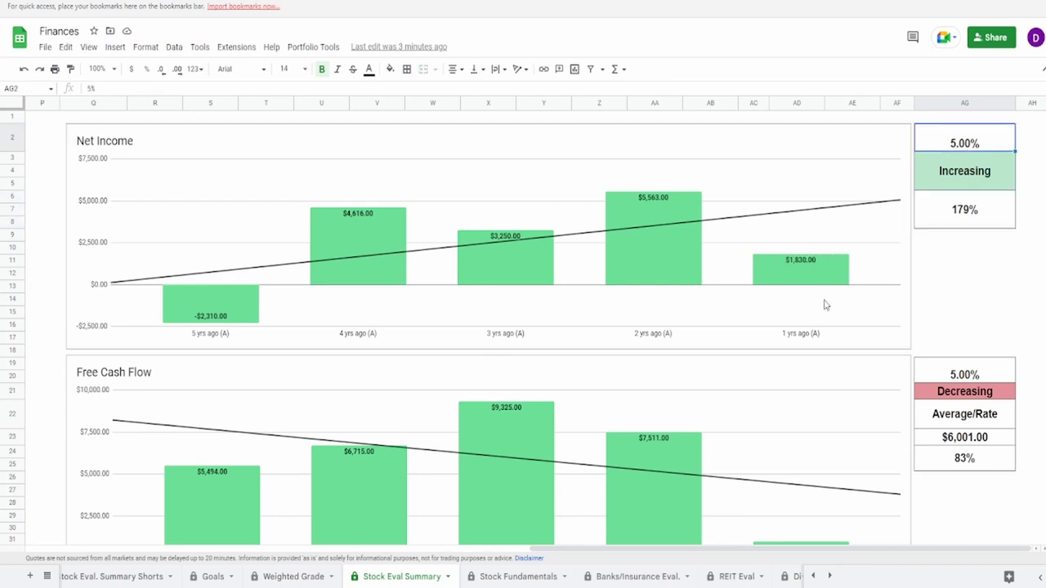
Examine DELL's Free Cash Flow chart year by year, with its rate of change, five-year average and threshold cells
scroll(662, 393, down, 3)
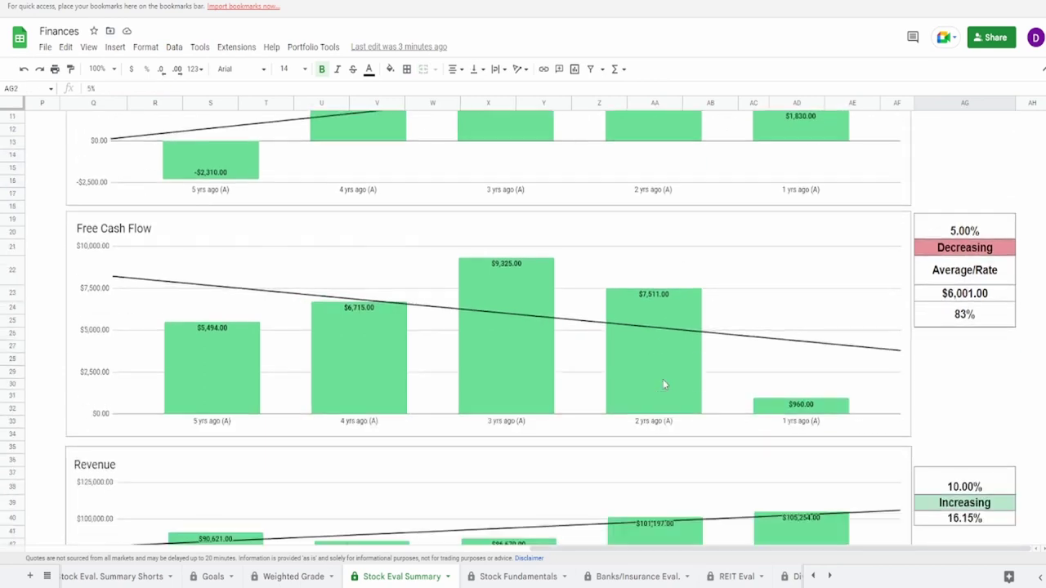
click(662, 384)
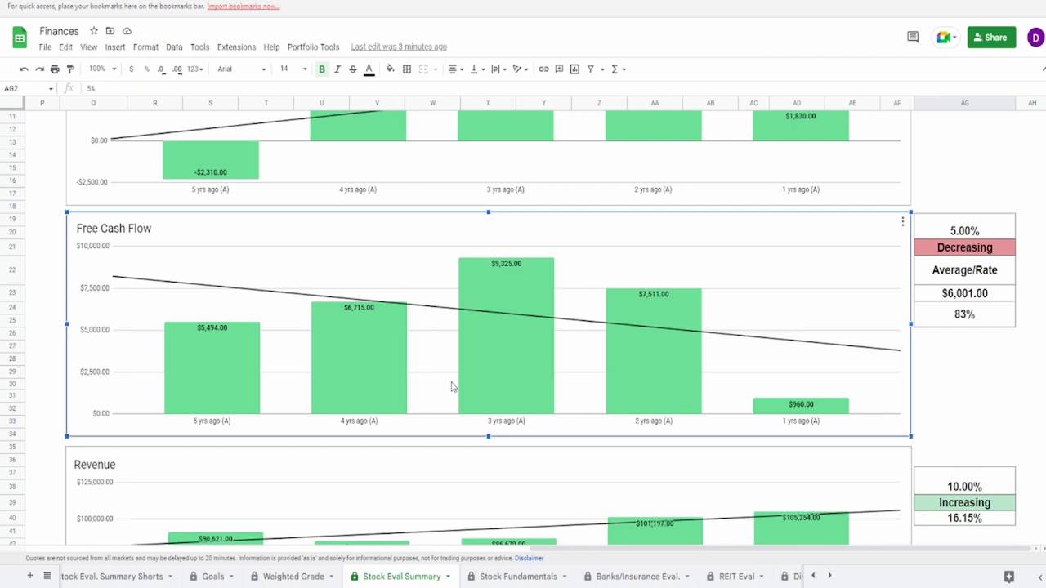
mouse_move(359, 391)
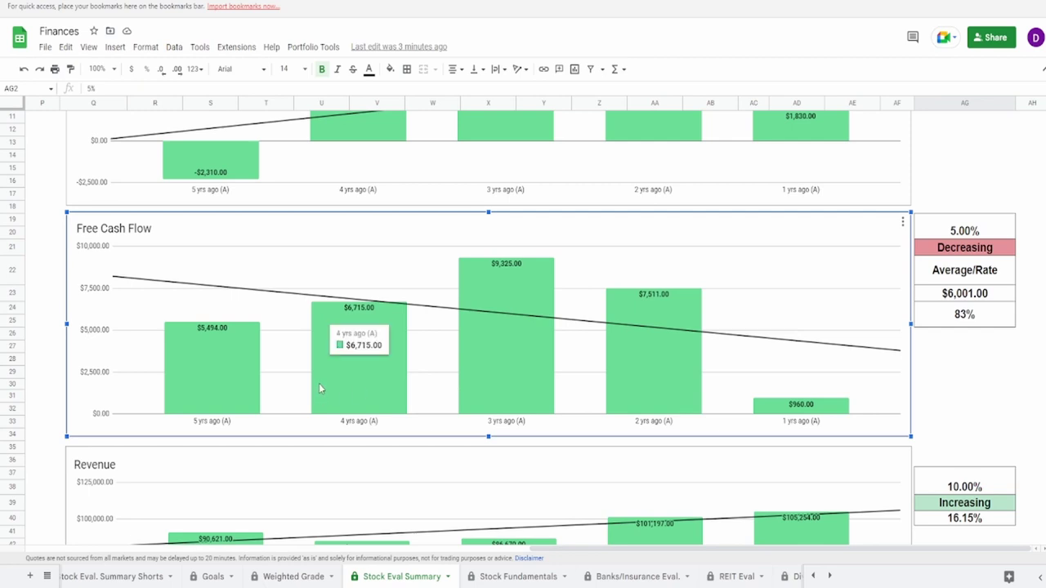
mouse_move(230, 394)
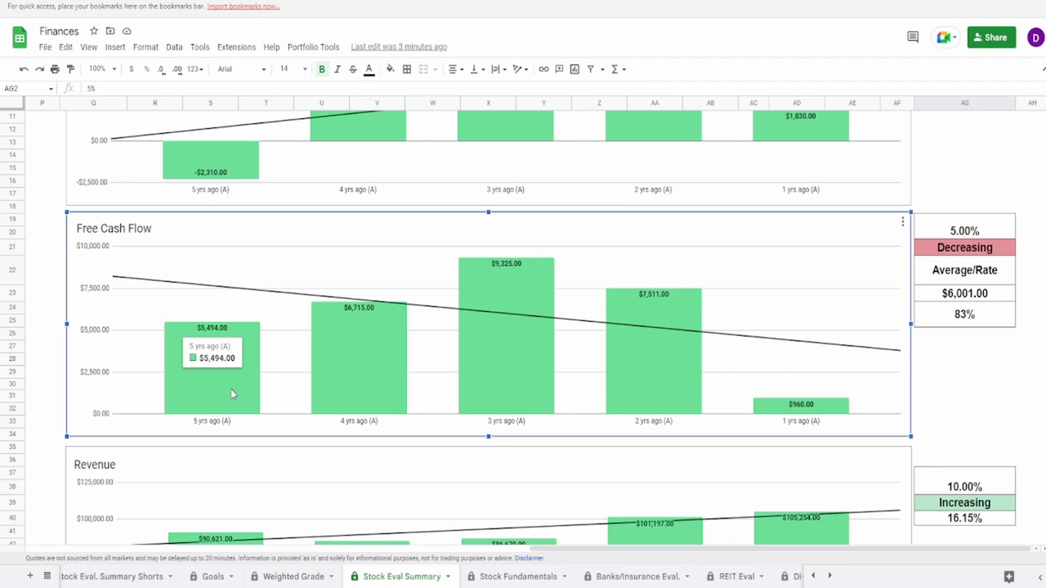
mouse_move(784, 407)
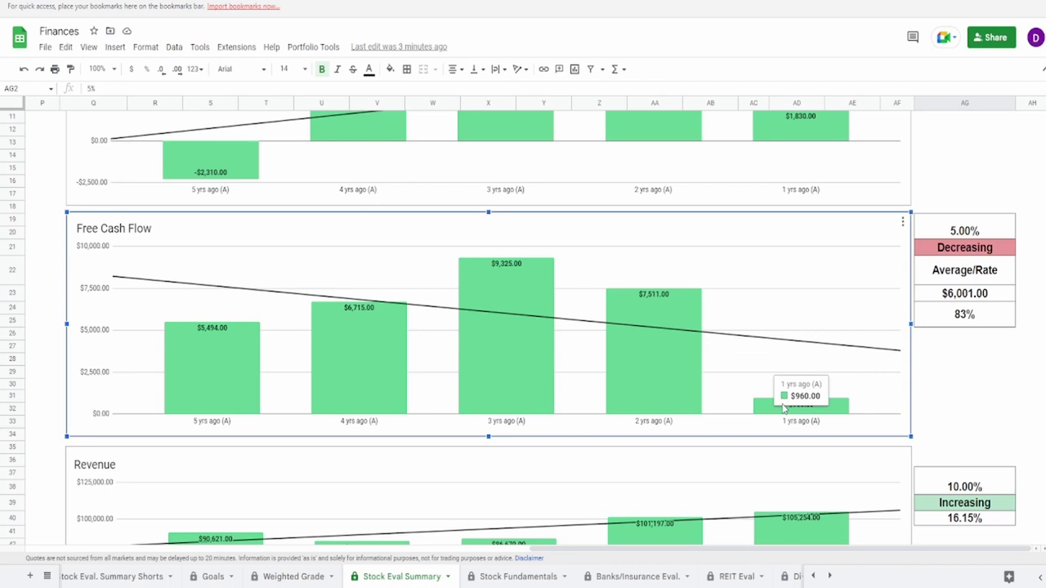
click(987, 316)
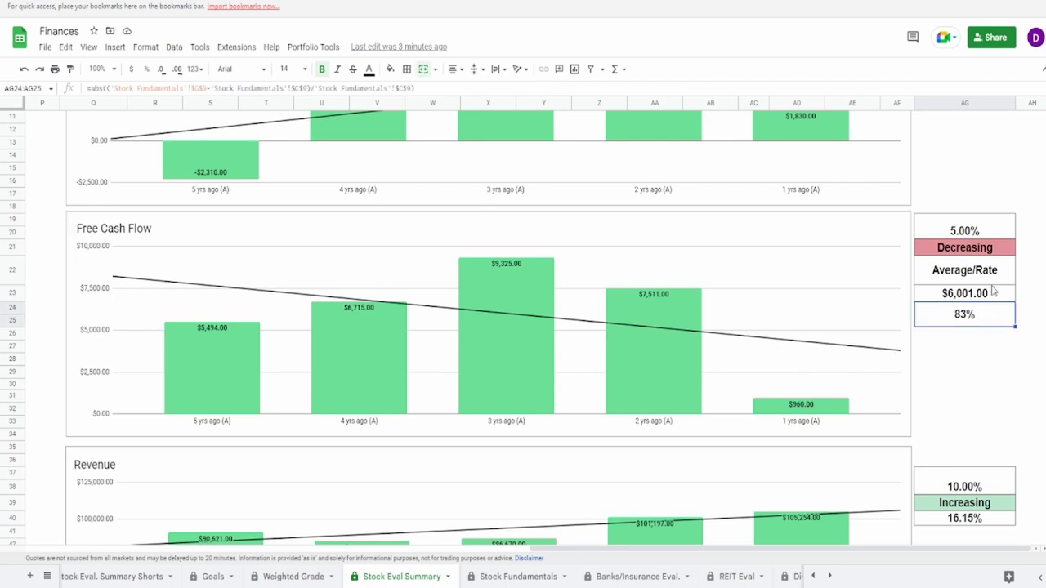
click(992, 290)
click(582, 356)
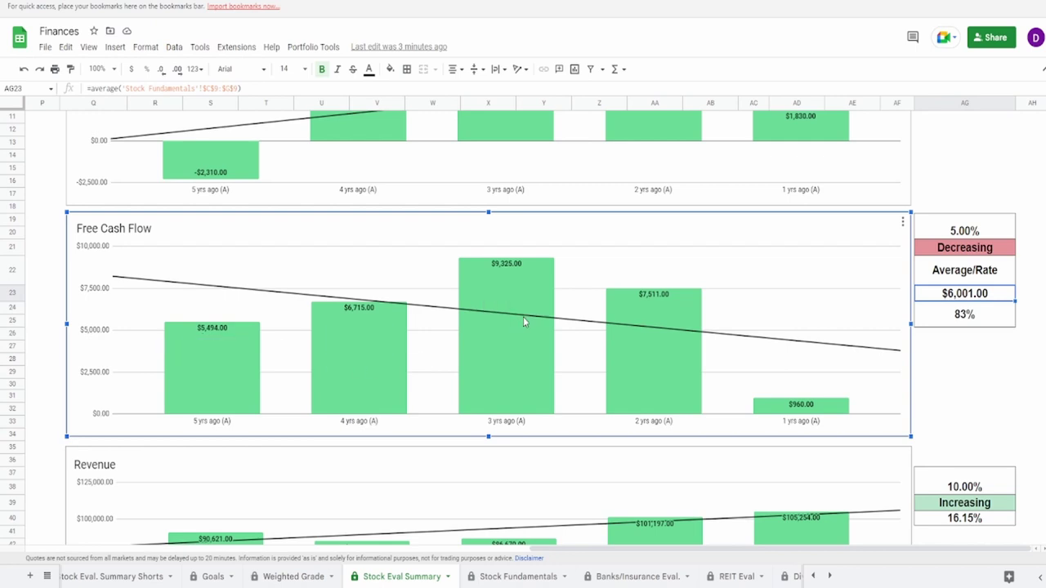
mouse_move(531, 301)
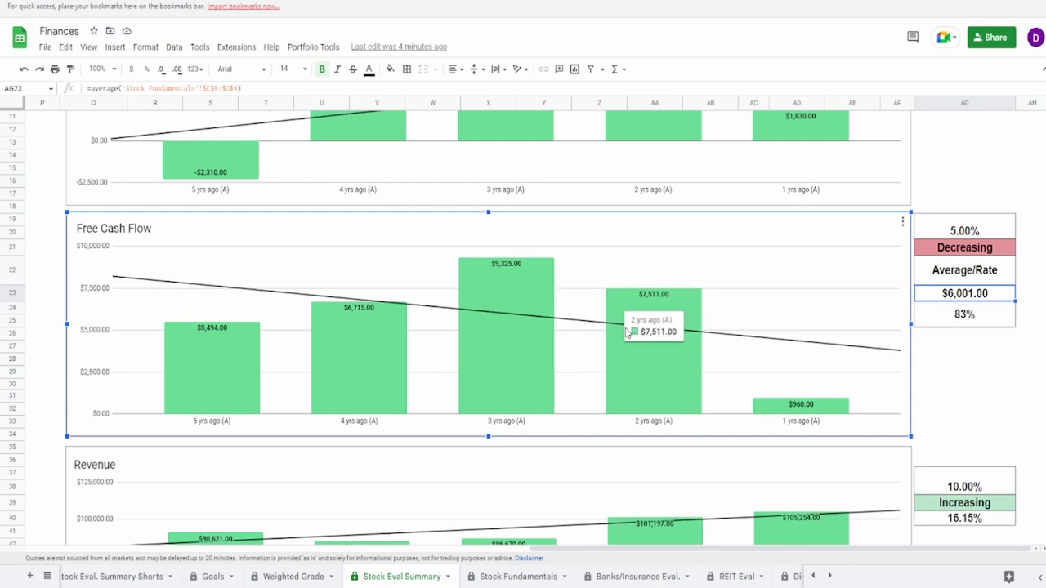
mouse_move(777, 405)
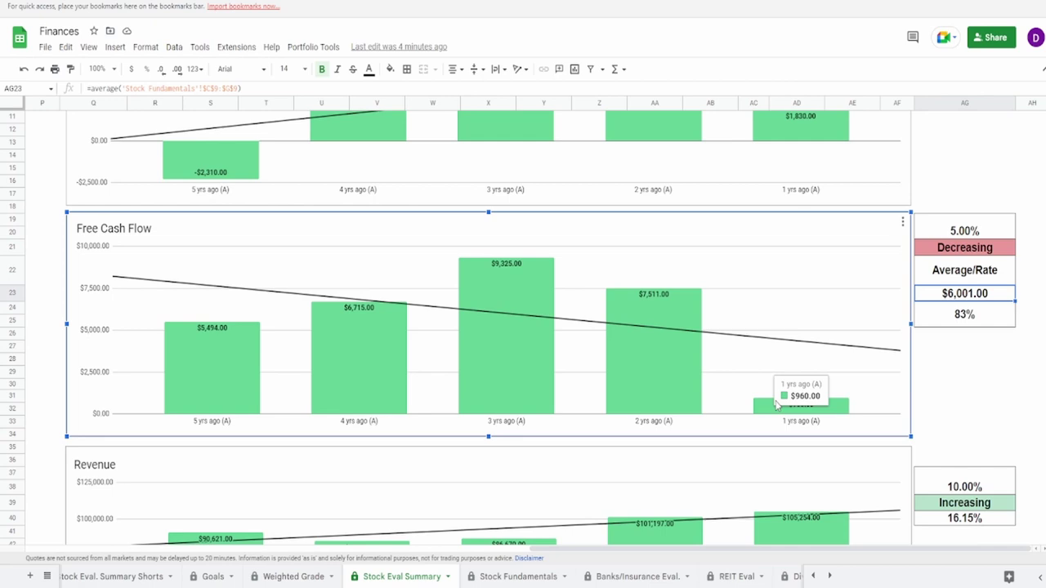
mouse_move(517, 342)
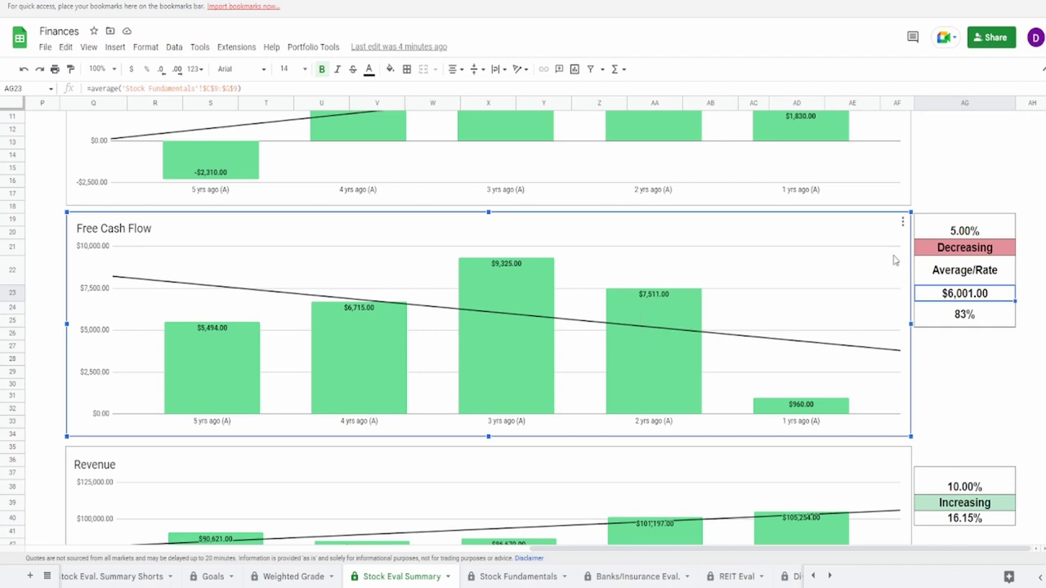
click(931, 231)
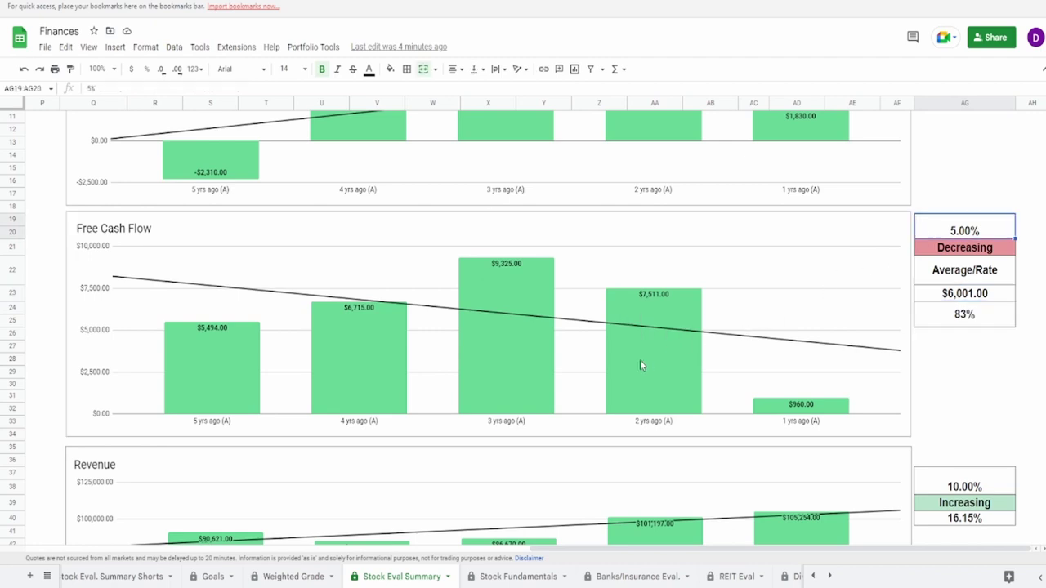
Compare the oldest and latest years in DELL's Revenue chart and check the adjacent growth rate cell
scroll(640, 365, down, 5)
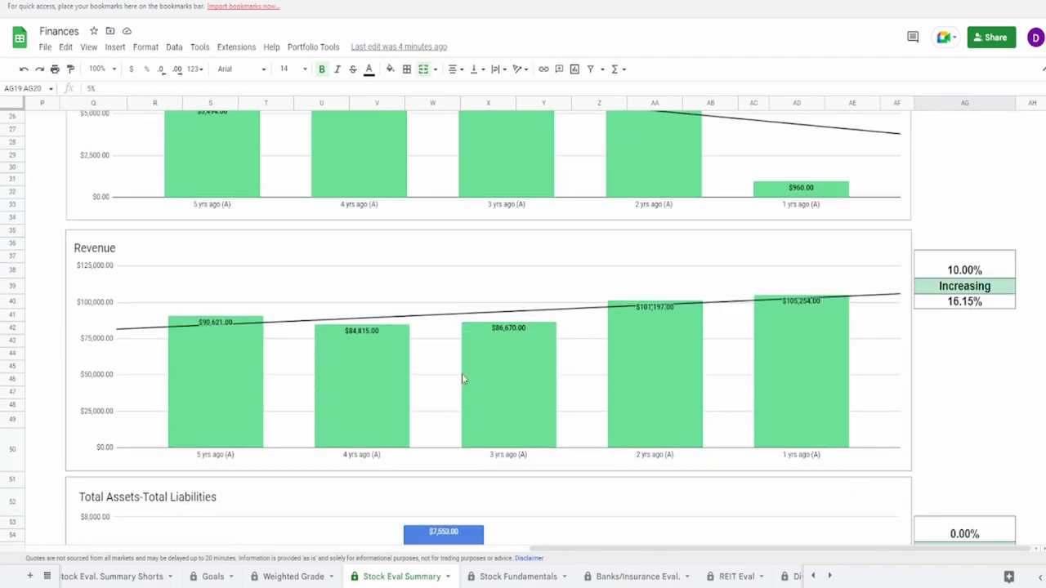
click(218, 385)
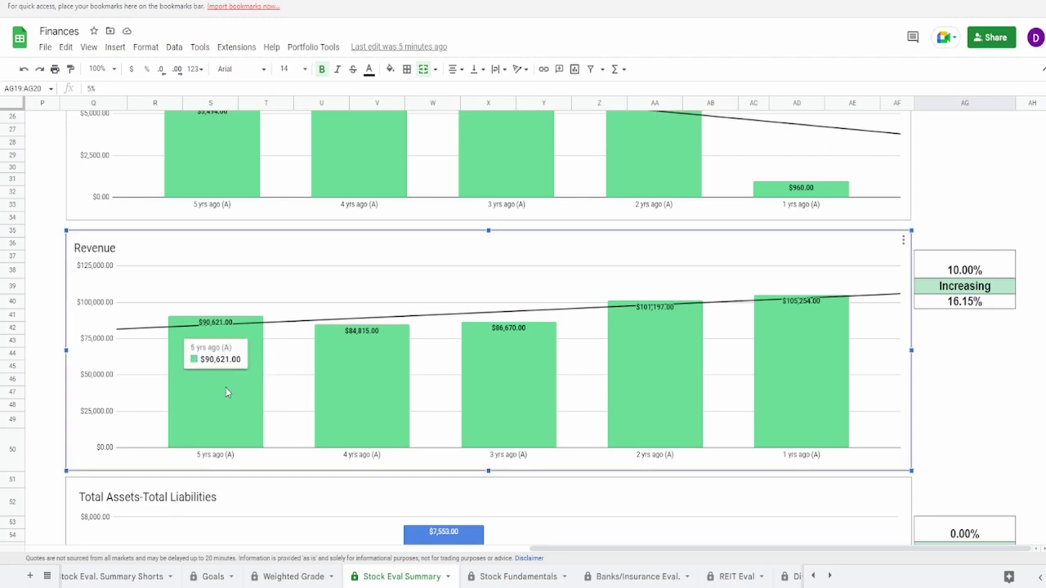
mouse_move(782, 372)
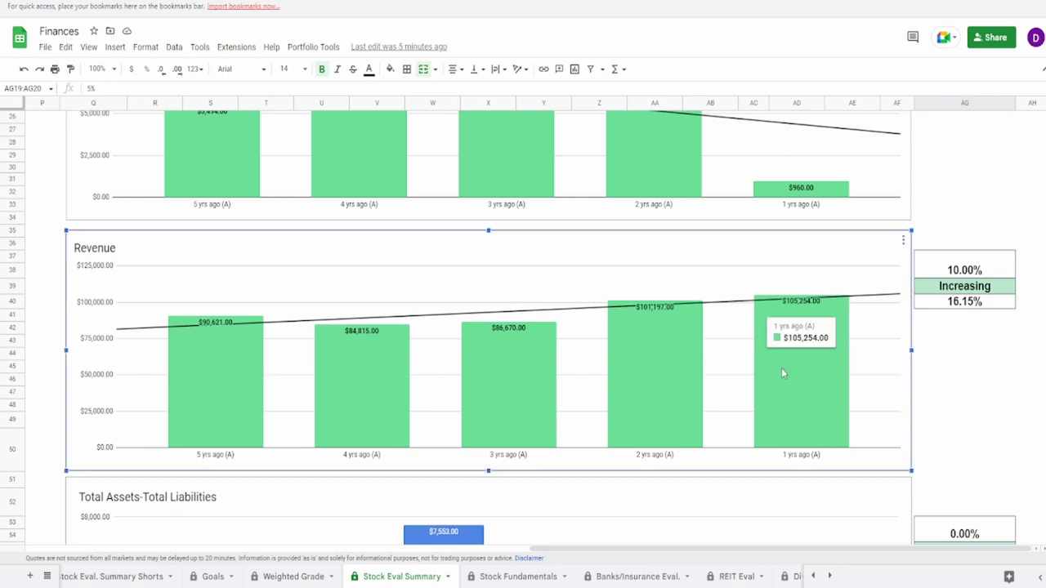
click(941, 307)
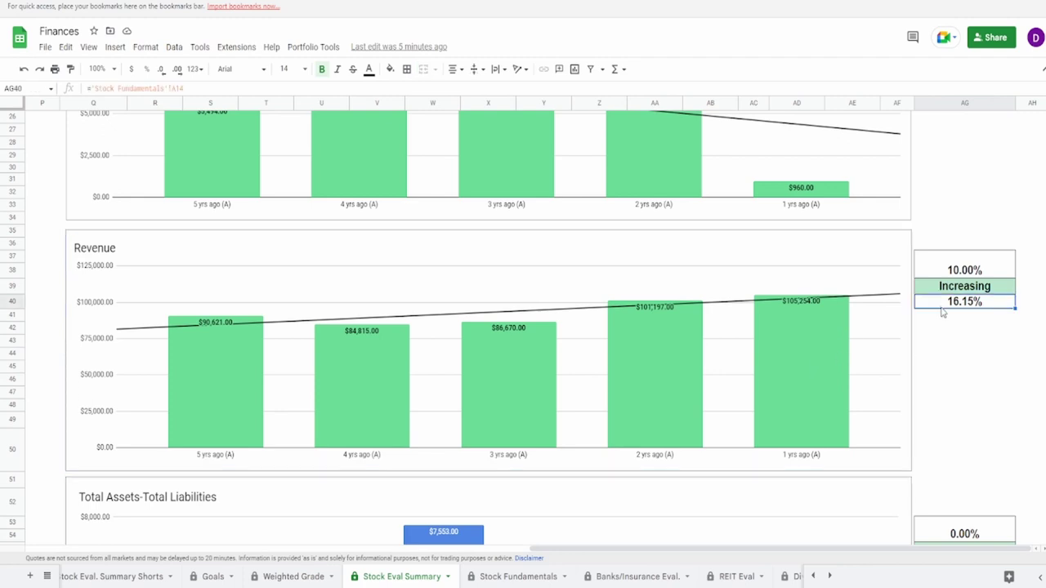
click(508, 413)
mouse_move(229, 413)
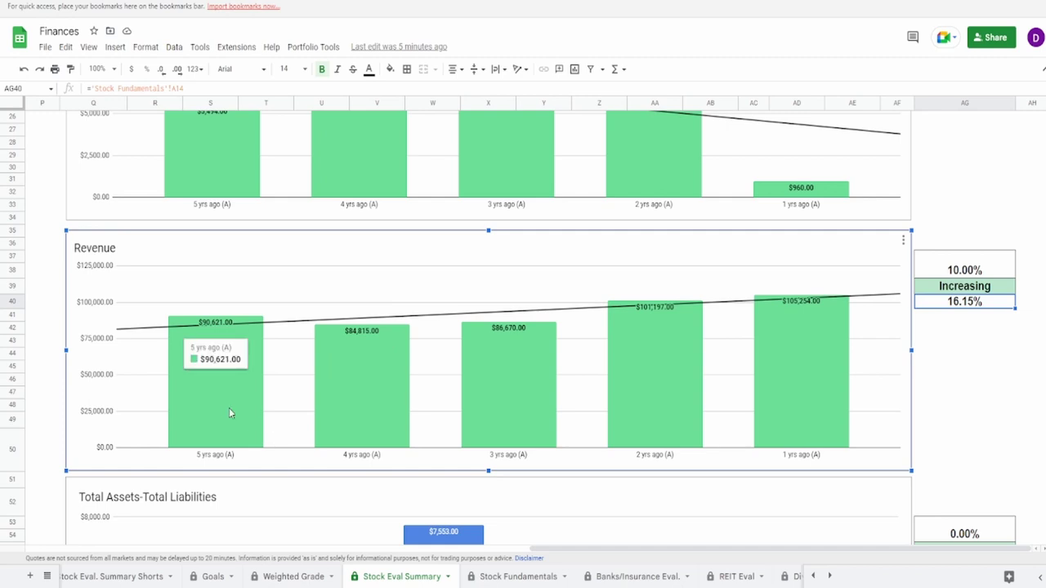
Compare the yearly bars in DELL's Revenue chart and set the Revenue grade in AG37:AG38 to 45%
mouse_move(391, 400)
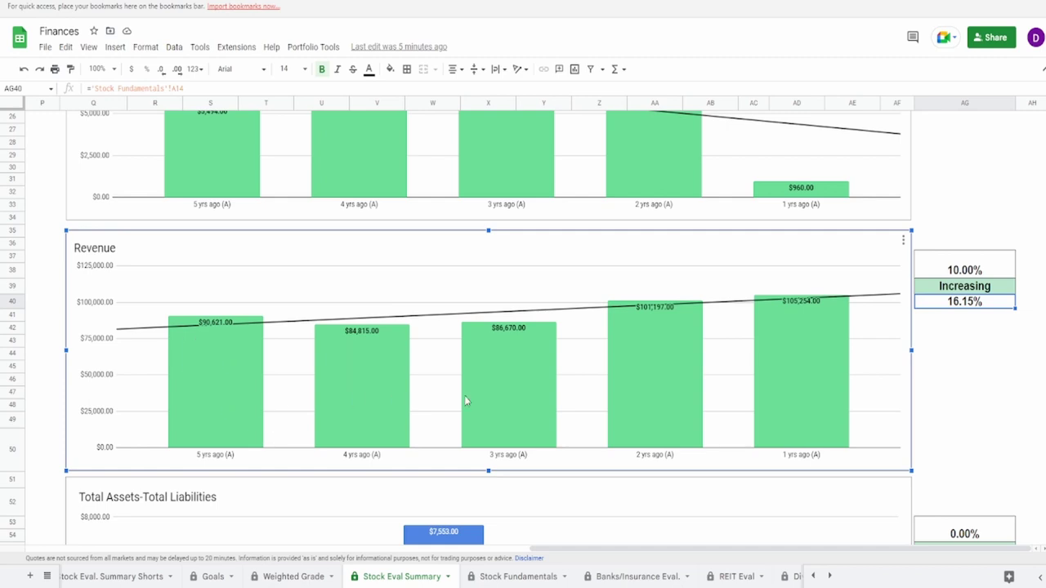
mouse_move(809, 399)
click(1005, 272)
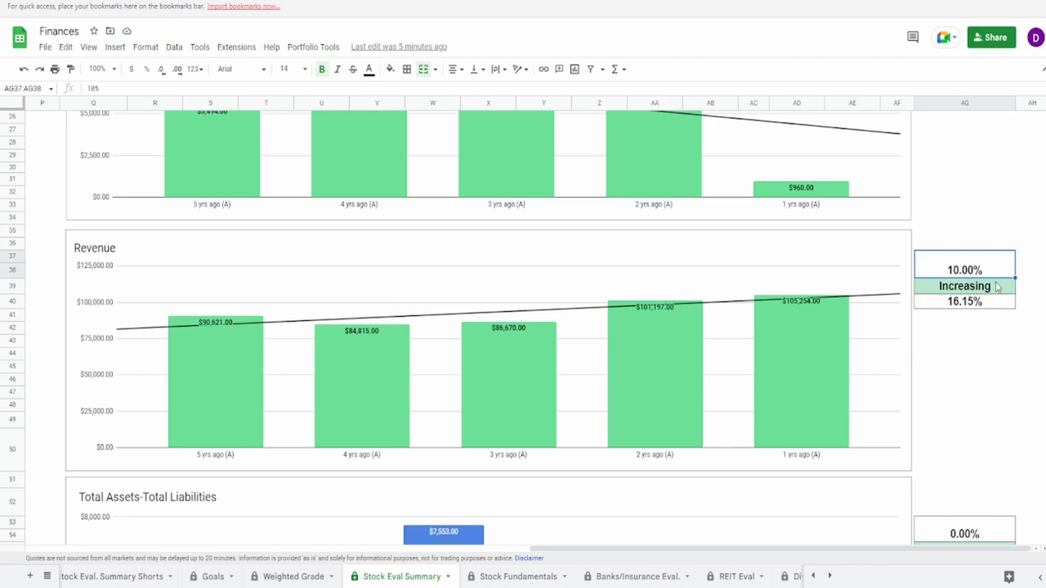
text(45)
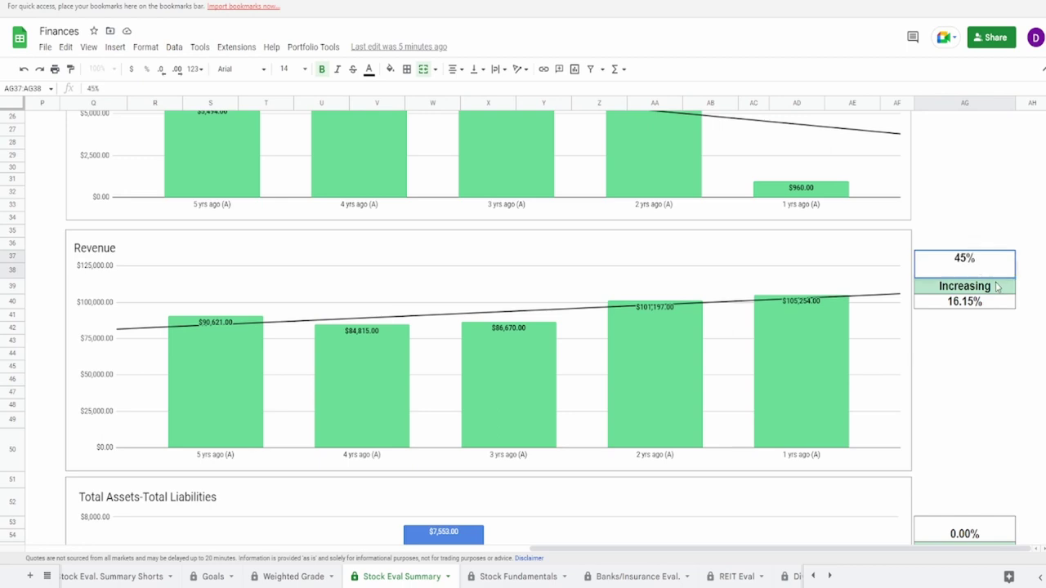
key(Return)
click(452, 372)
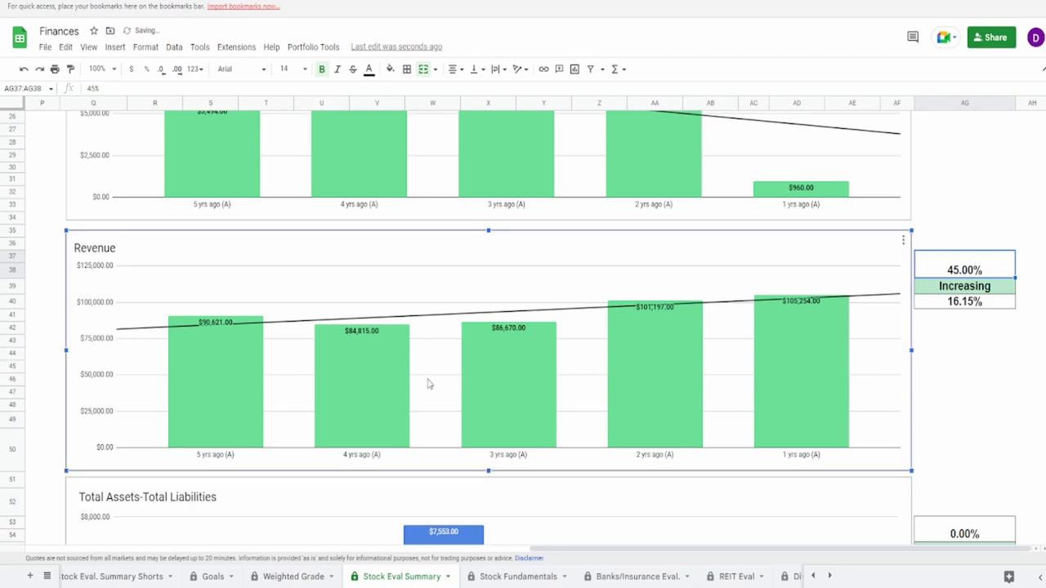
mouse_move(388, 387)
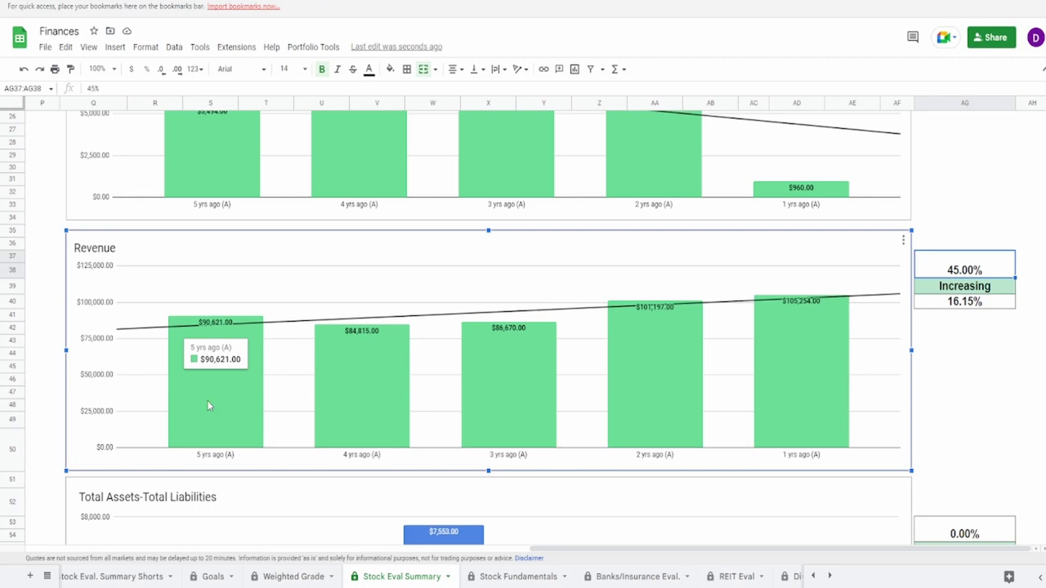
Examine the Total Assets-Total Liabilities chart with its average assets, average liabilities, difference and grade cells
scroll(208, 405, down, 5)
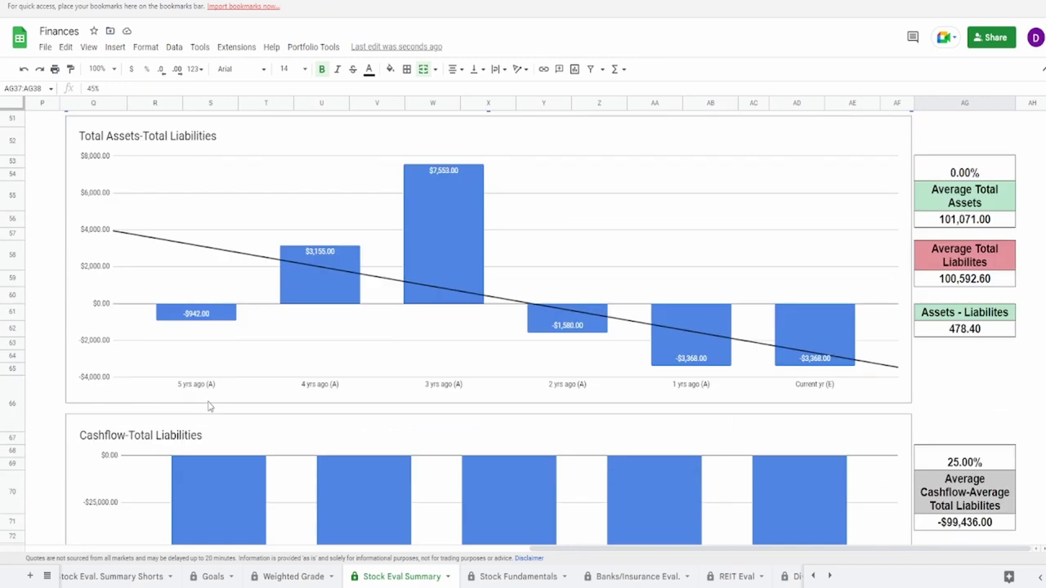
scroll(208, 406, up, 1)
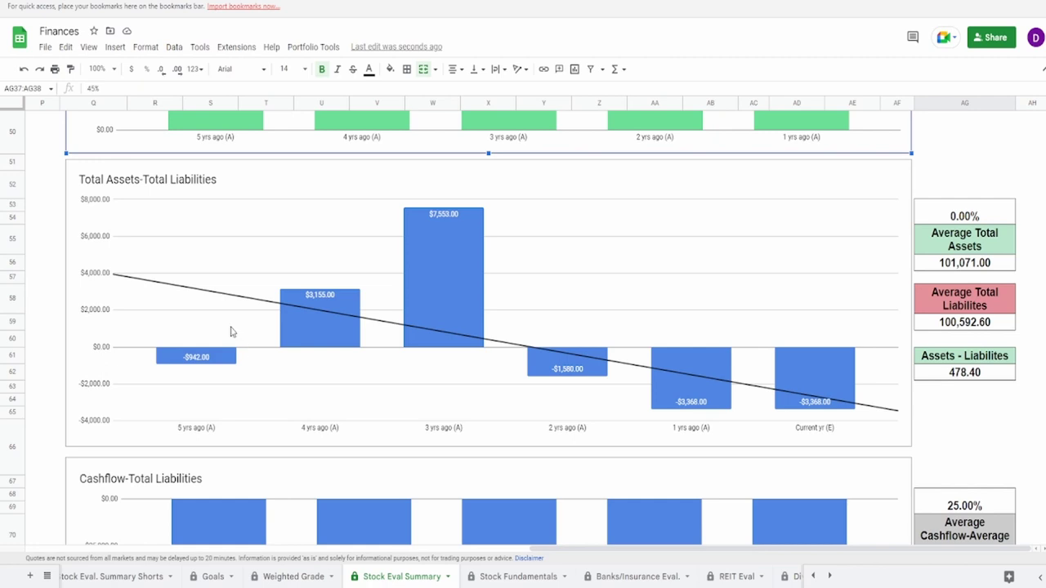
click(582, 377)
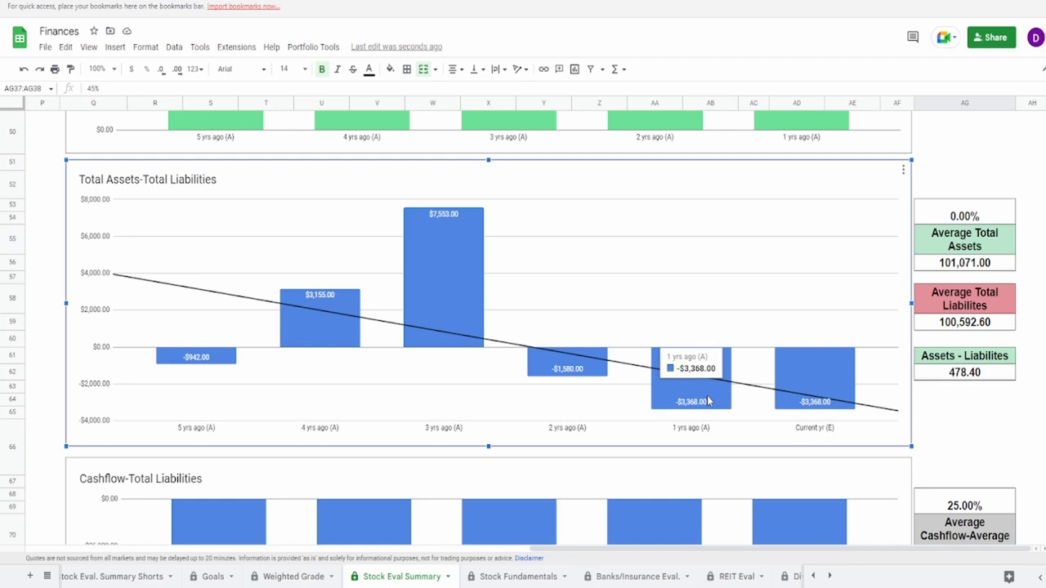
click(946, 260)
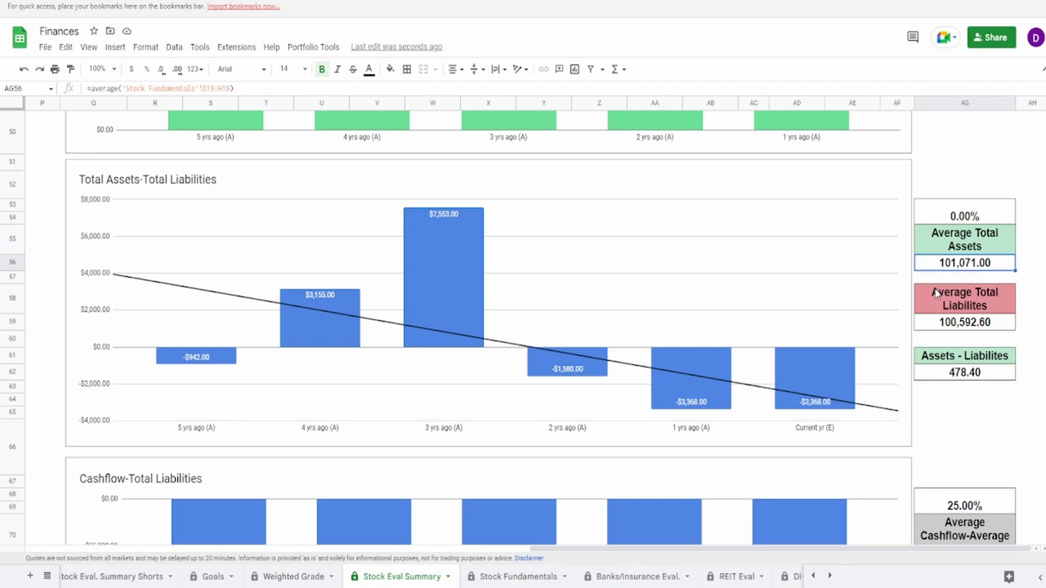
click(940, 330)
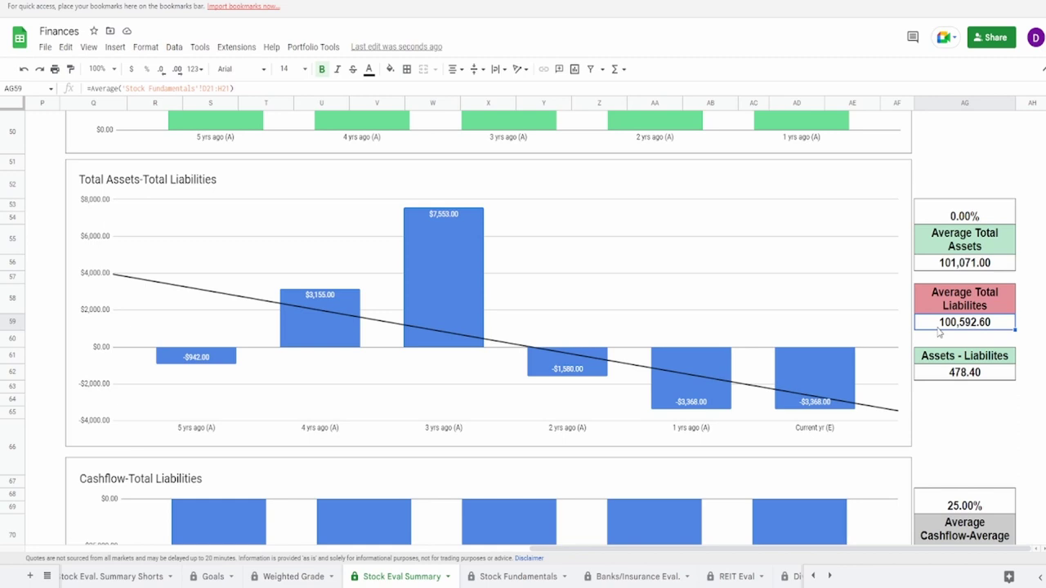
click(937, 371)
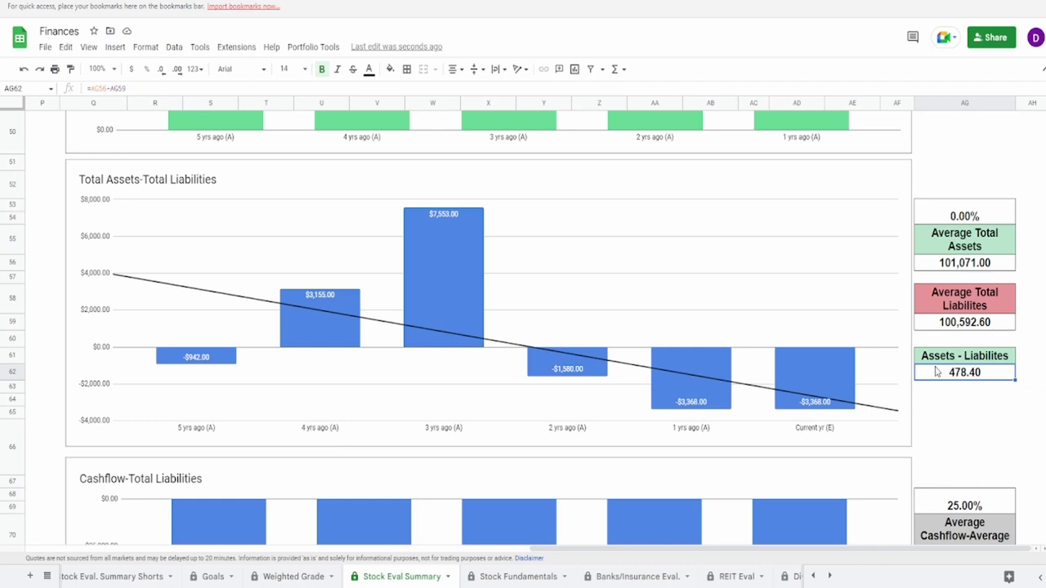
click(957, 219)
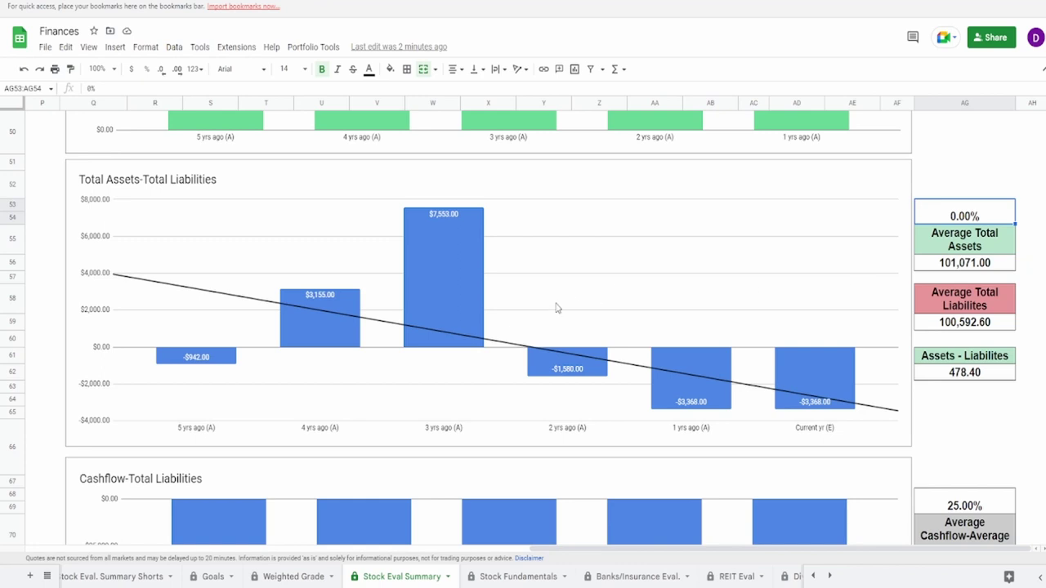
click(350, 316)
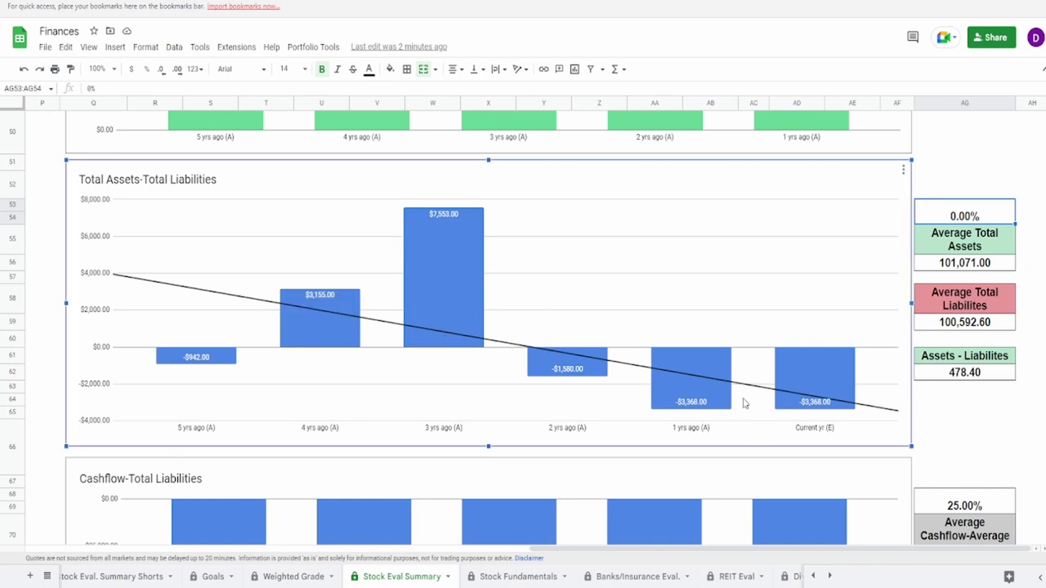
Review the Cashflow-Total Liabilities chart with its average cell and set its grade in AG68:AG69 to 45%
scroll(745, 398, down, 5)
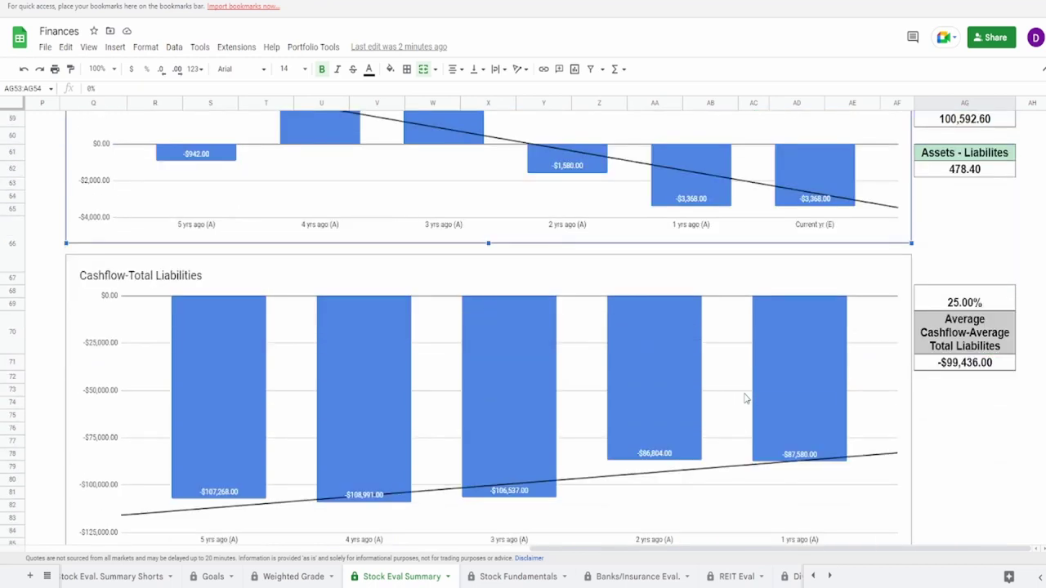
scroll(745, 398, down, 1)
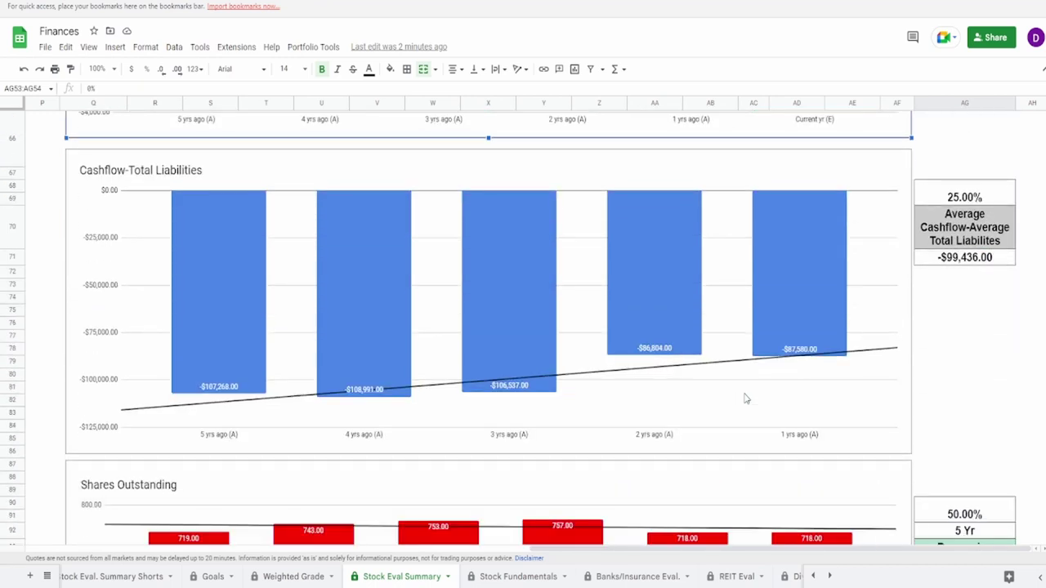
click(337, 376)
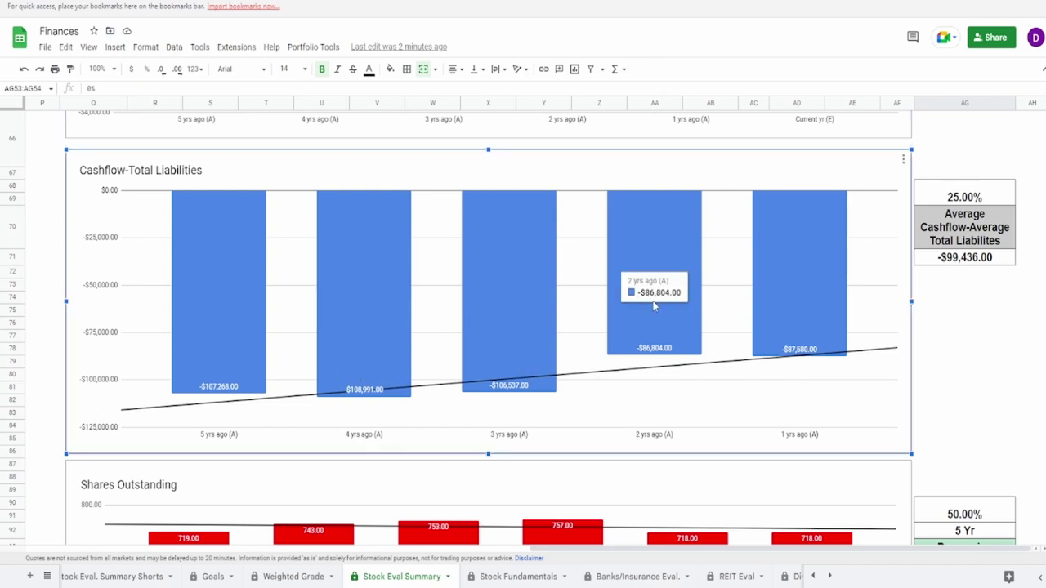
click(932, 199)
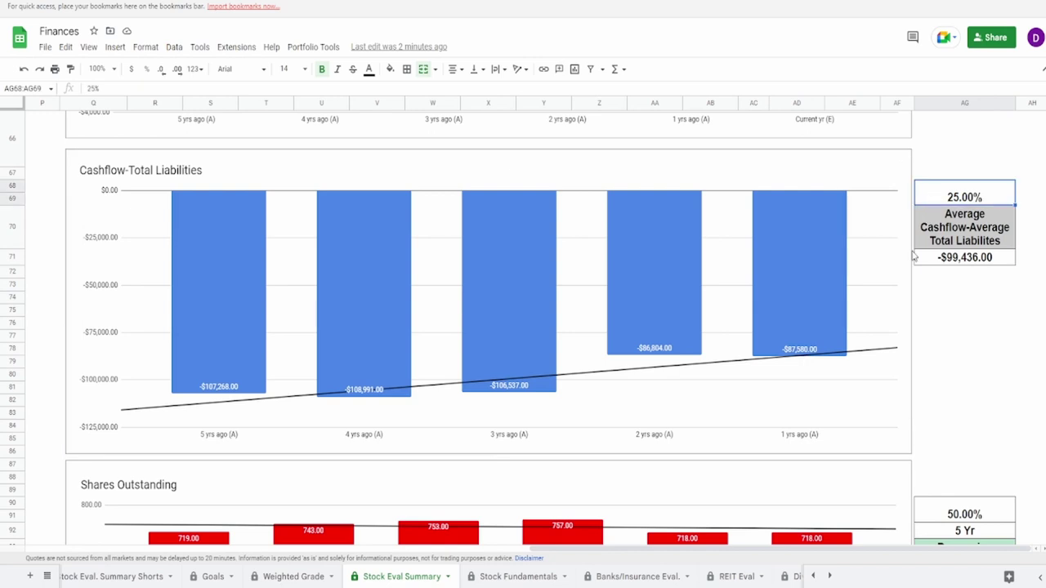
text(45)
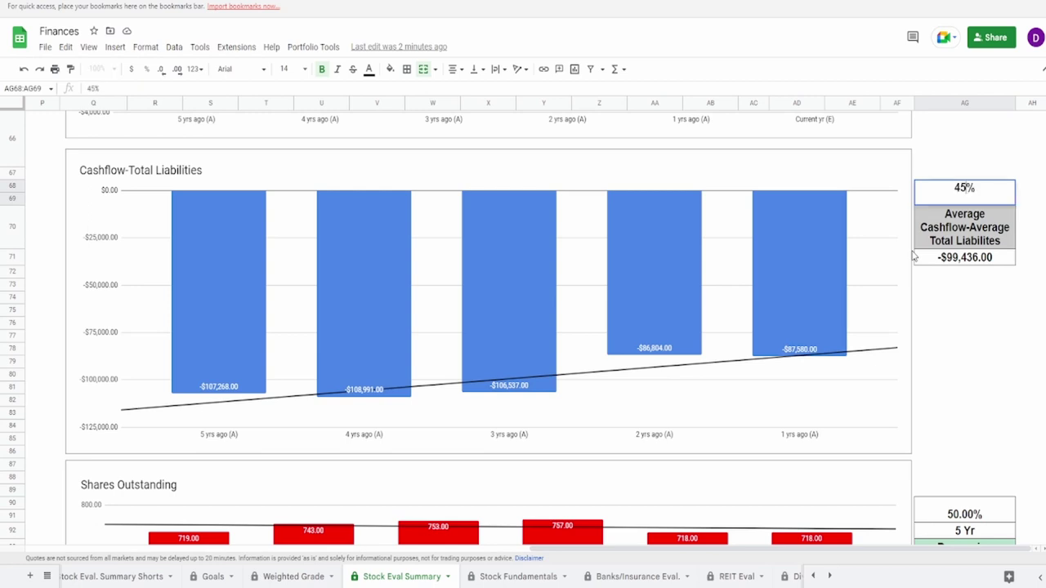
key(Return)
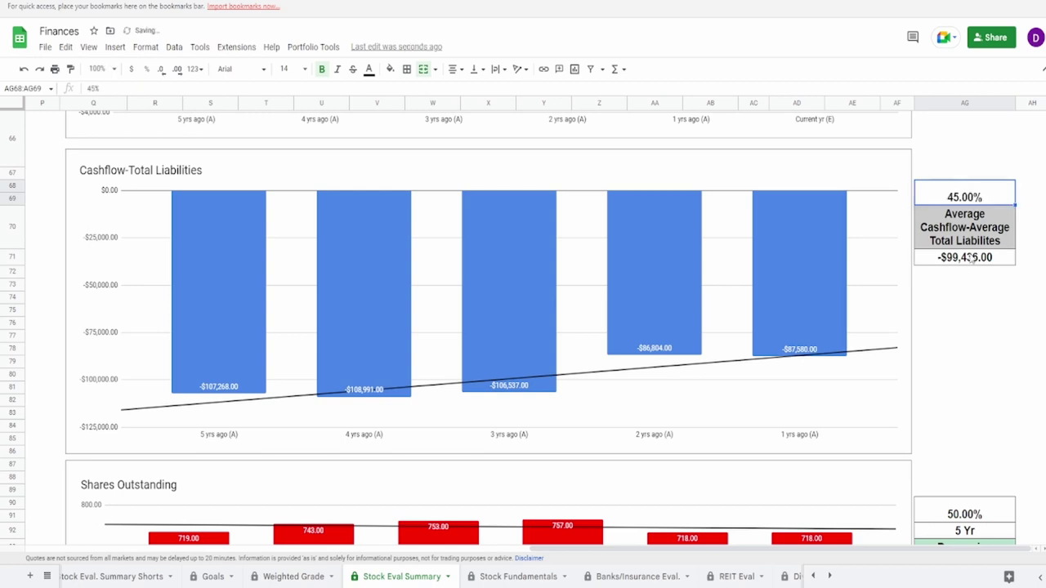
click(968, 258)
click(463, 370)
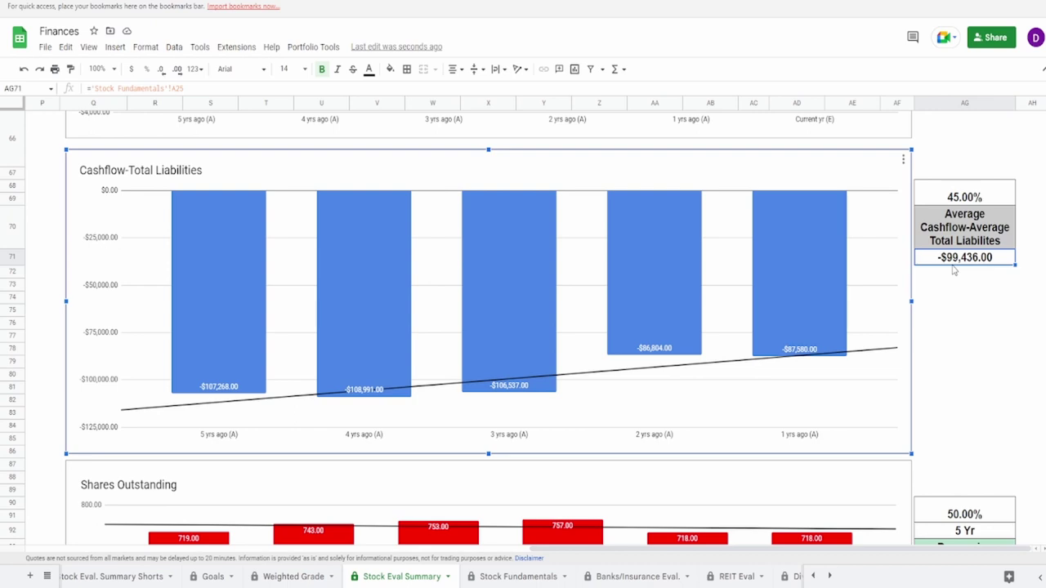
Examine the Shares Outstanding chart with its five-year change, previous-to-current change and grade cells
scroll(832, 332, down, 5)
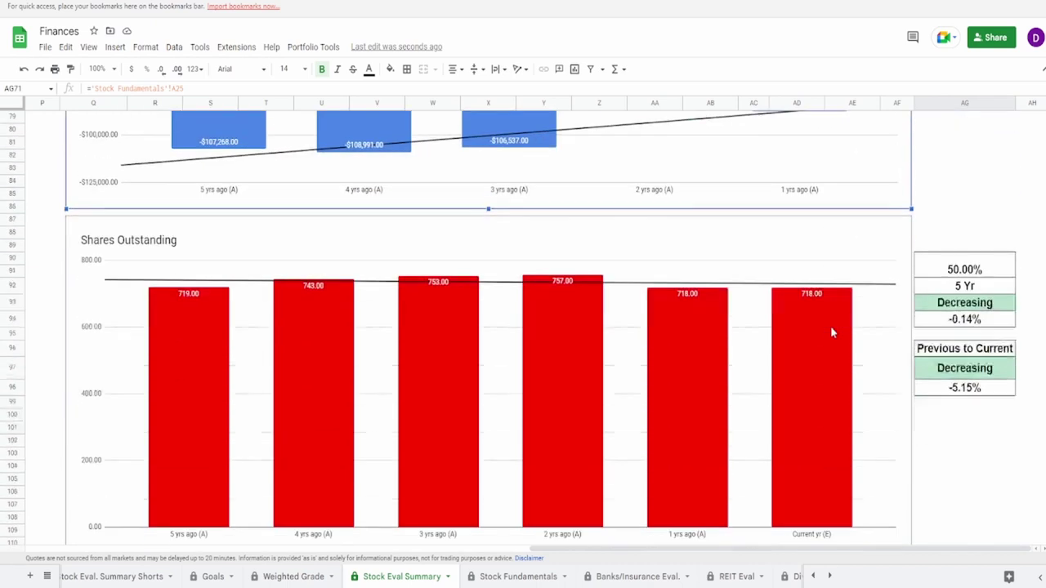
scroll(830, 332, down, 1)
click(700, 373)
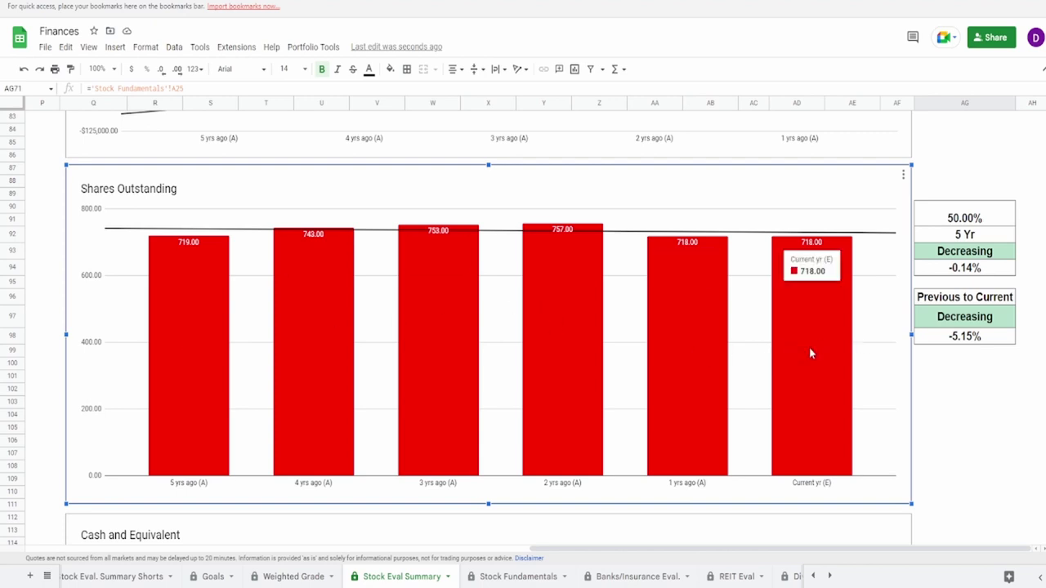
click(954, 272)
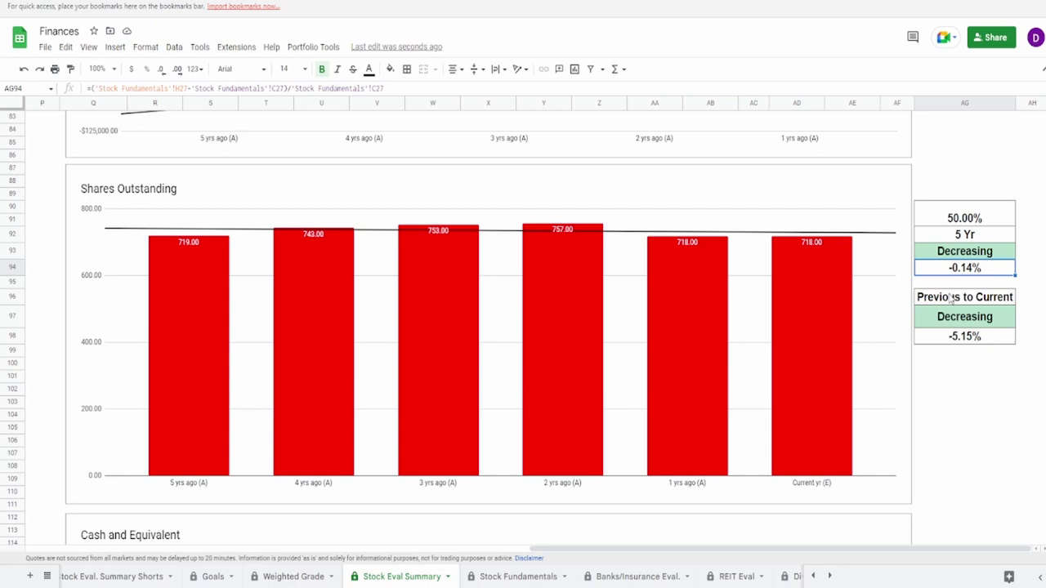
click(949, 336)
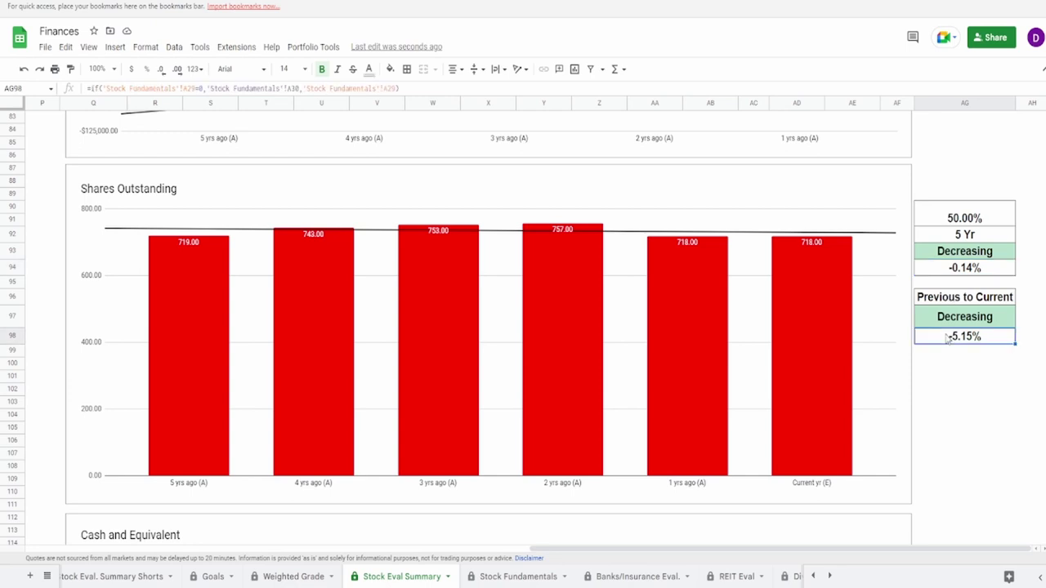
click(238, 291)
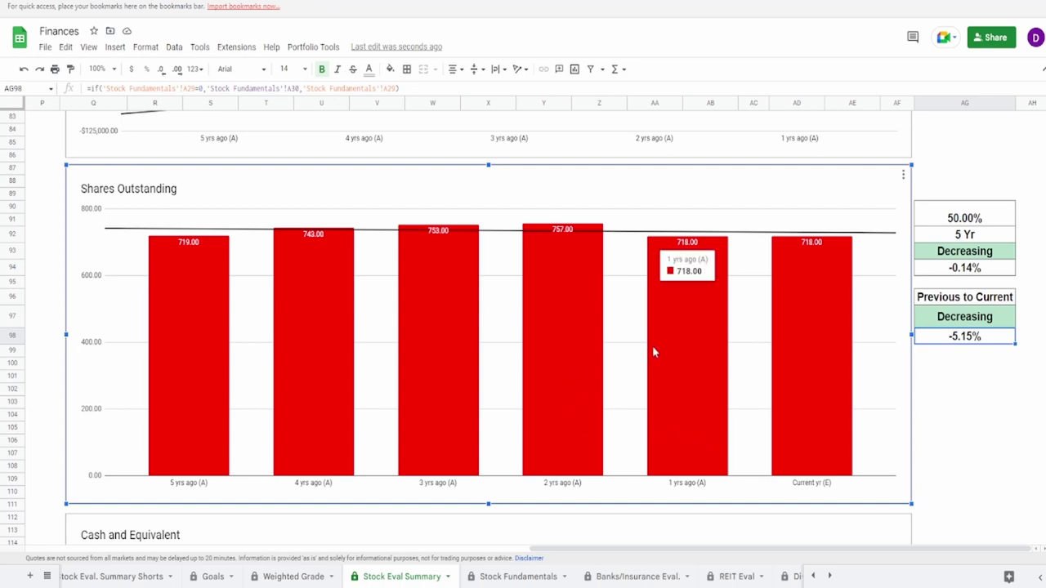
click(939, 216)
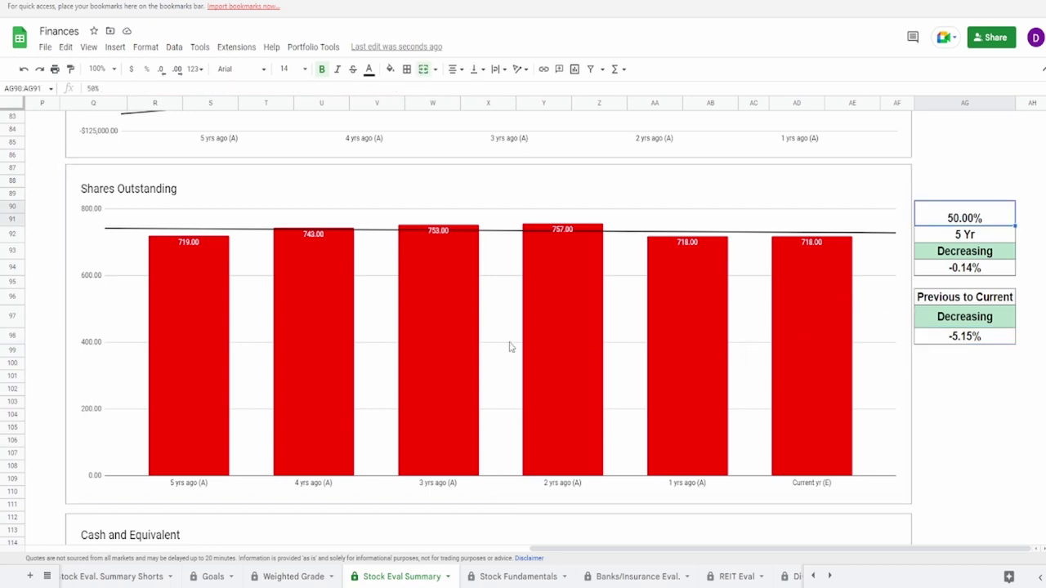
click(455, 331)
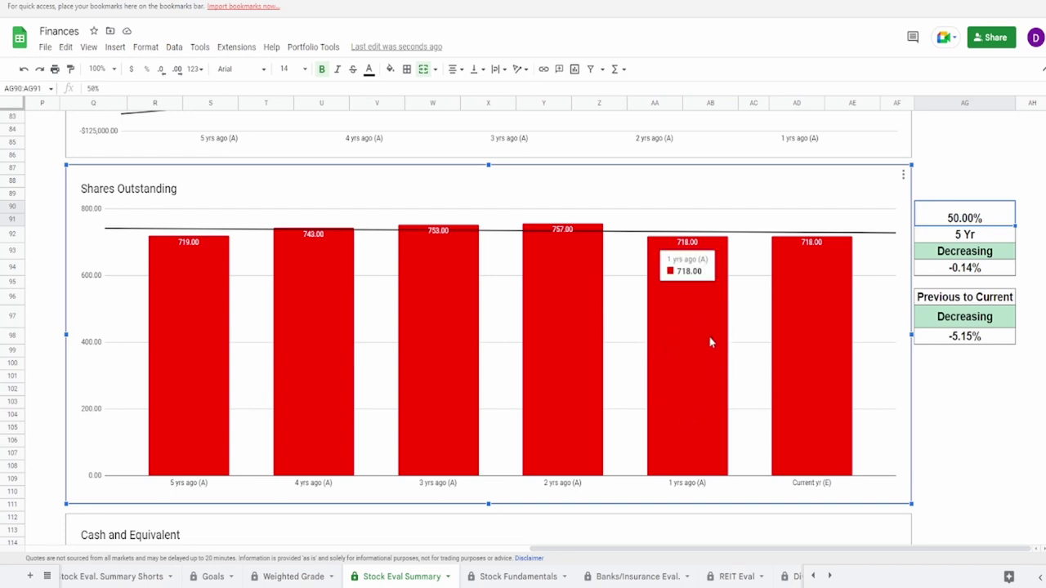
Check the Cash and Equivalent chart across the years together with the Average Cash cell
scroll(710, 342, down, 5)
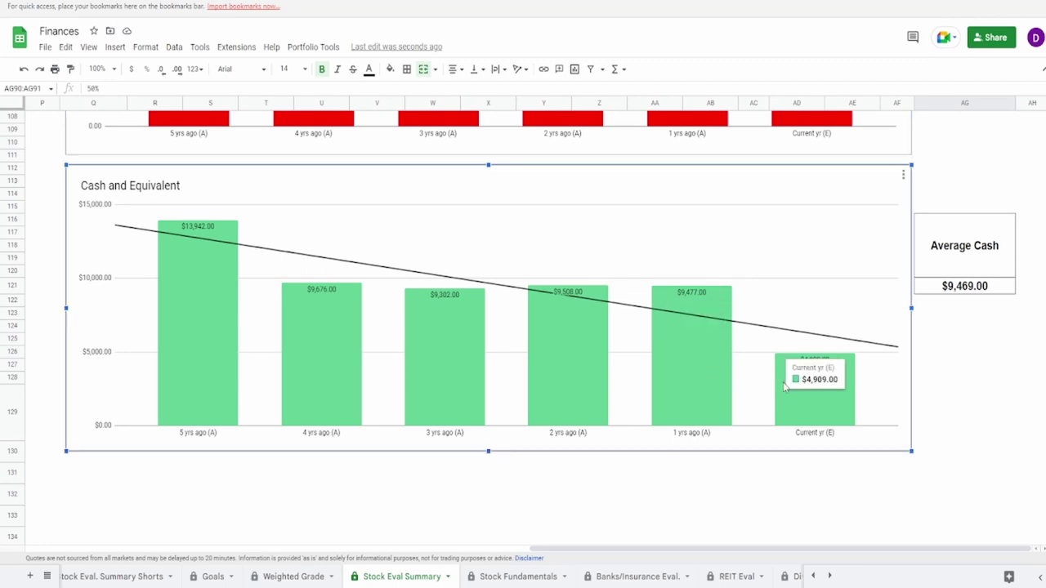
click(948, 294)
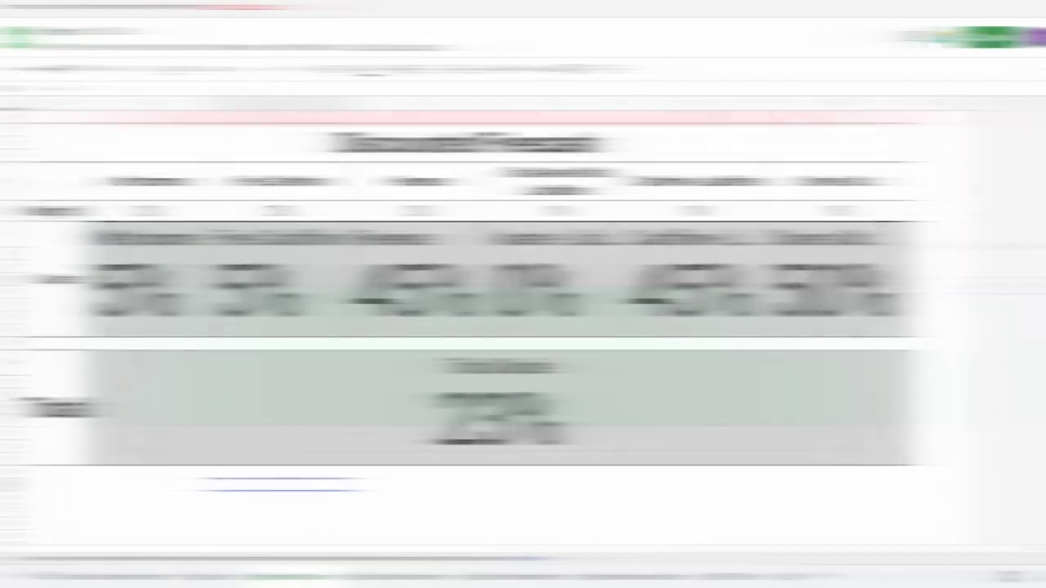
On the Weighted Grade sheet, review each category's grade from Net Income to Shares Out., and the Total Grade
click(198, 292)
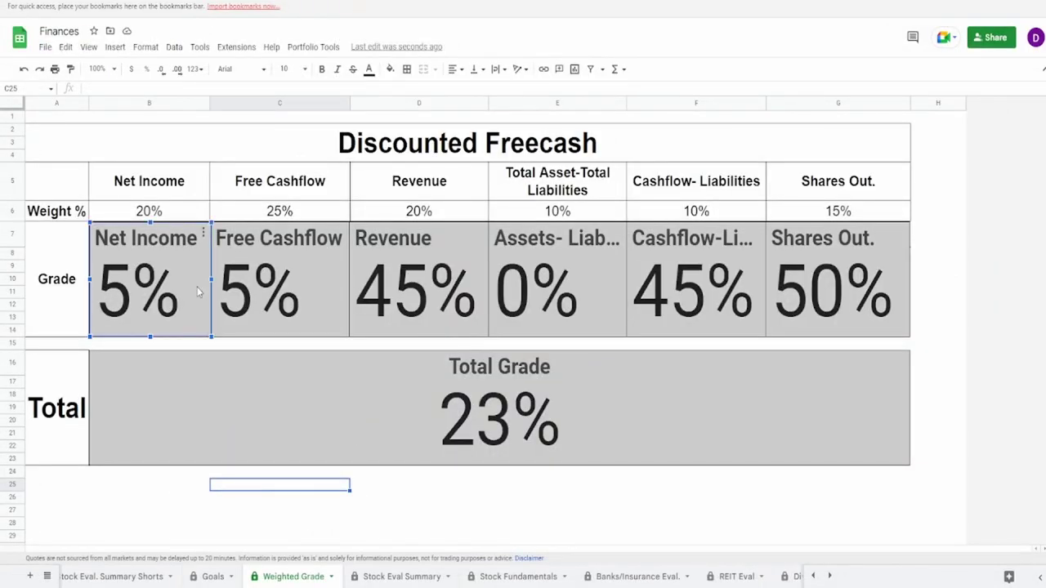
click(245, 292)
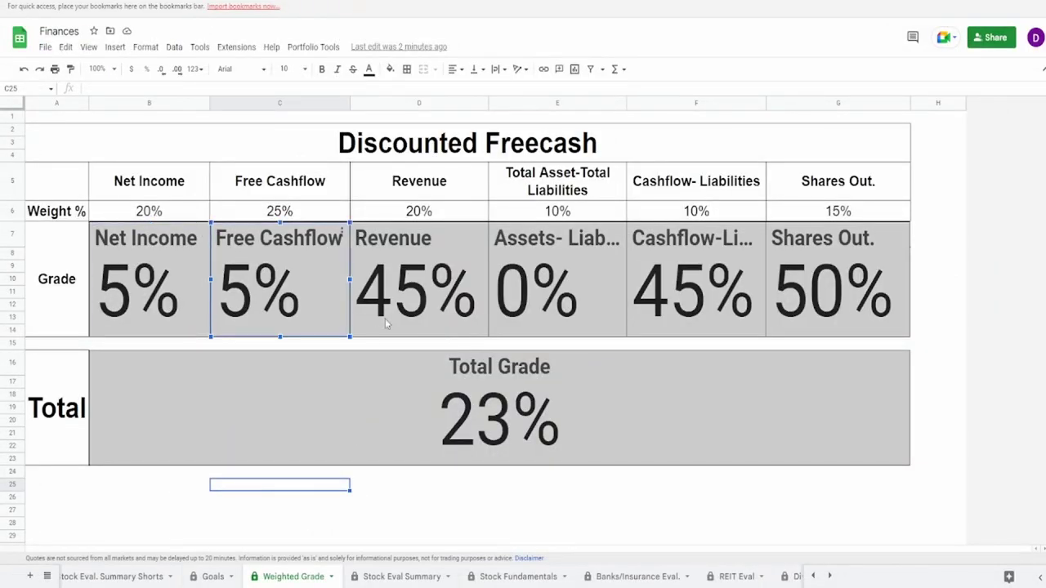
click(398, 306)
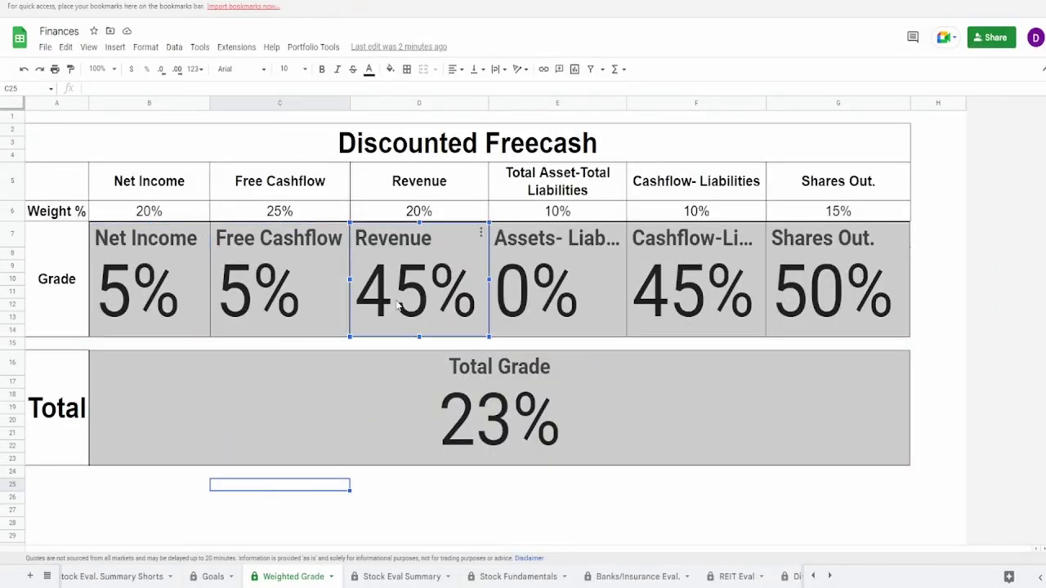
click(533, 293)
click(698, 278)
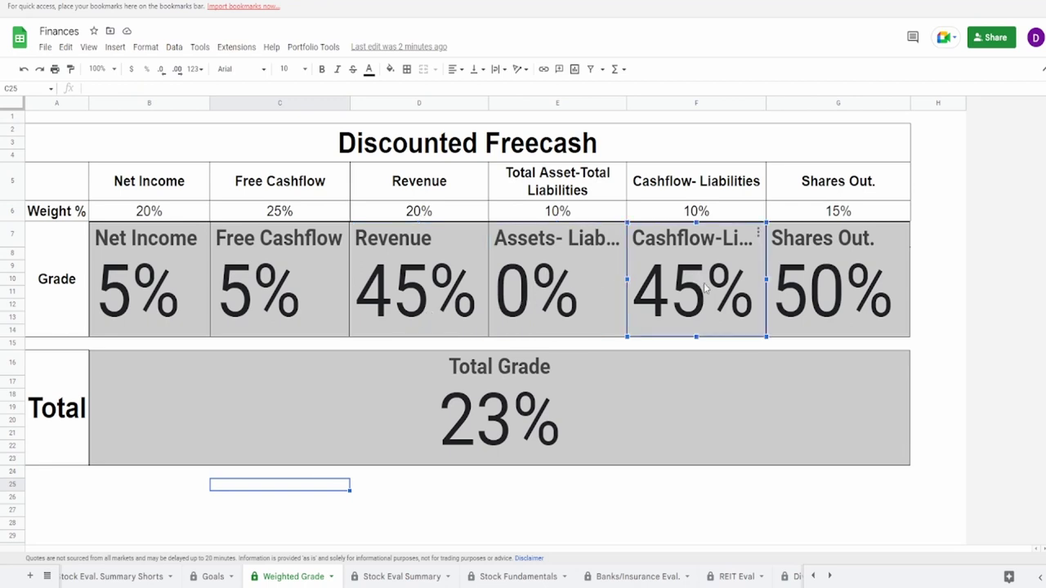
click(827, 291)
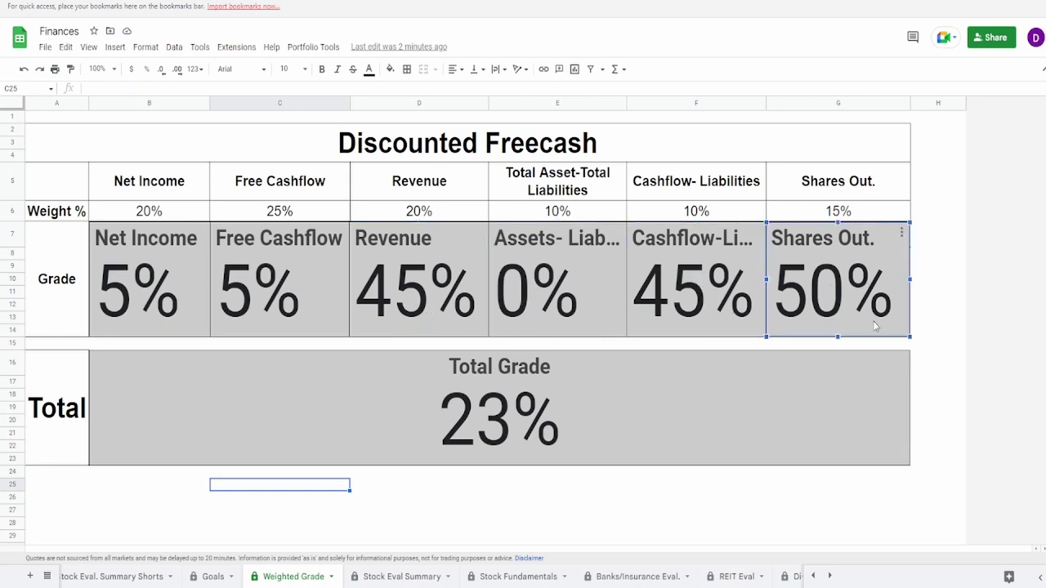
click(699, 433)
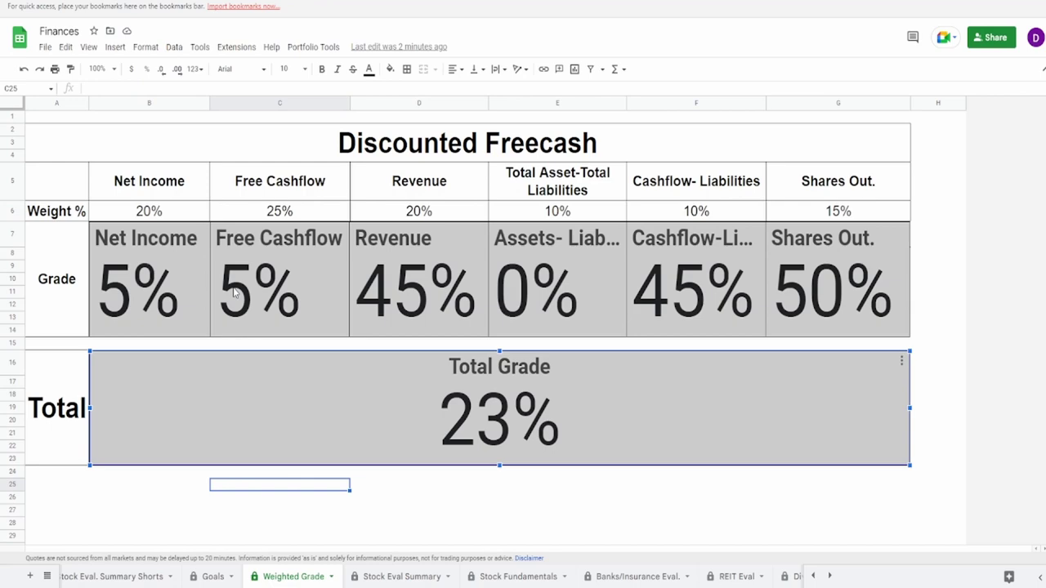
On the Stock Eval Summary sheet, check the Share Price and the Low Assumption target share price before and after debt
click(428, 577)
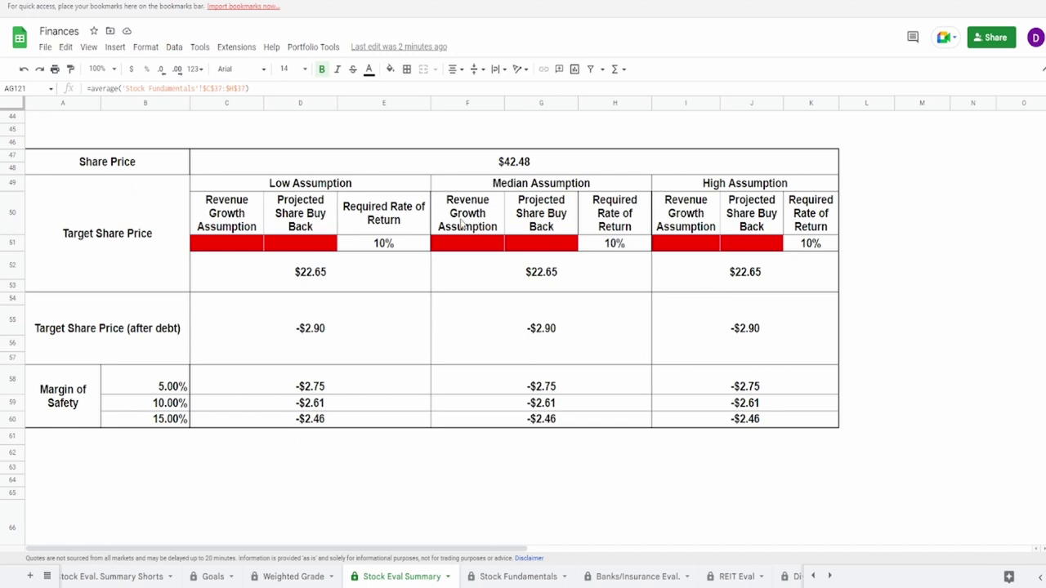
click(492, 169)
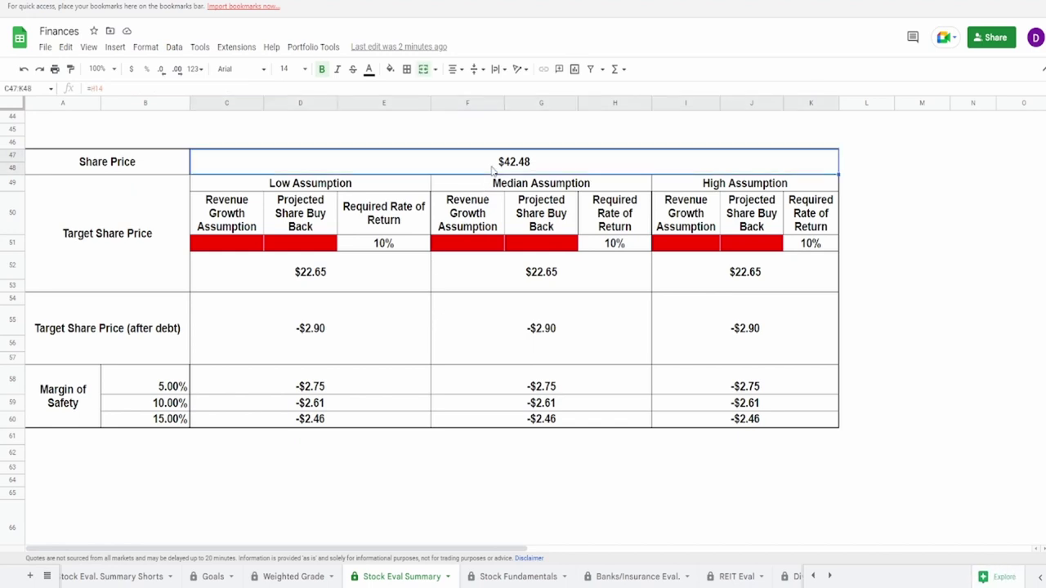
click(247, 271)
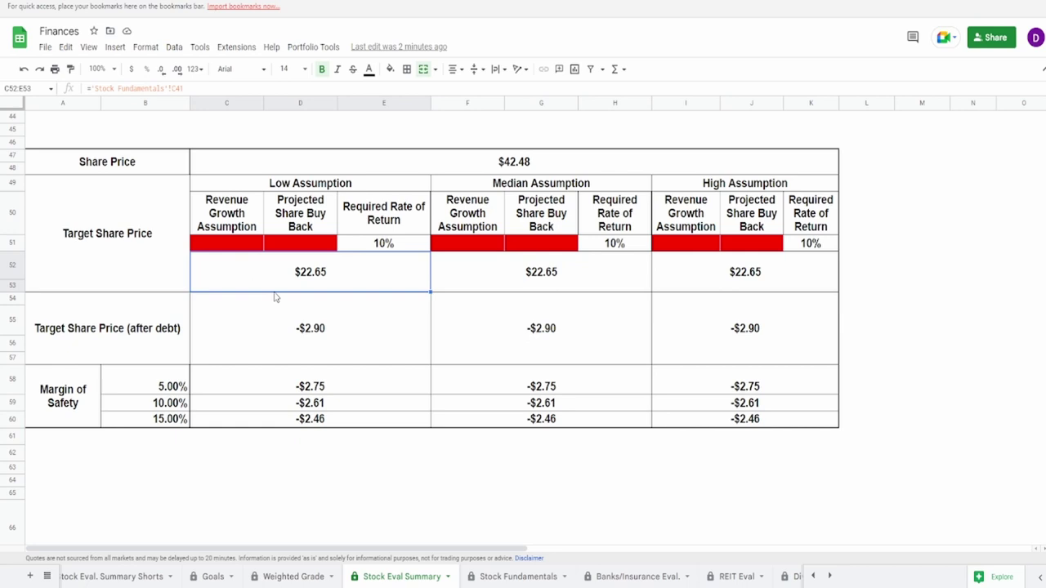
click(299, 343)
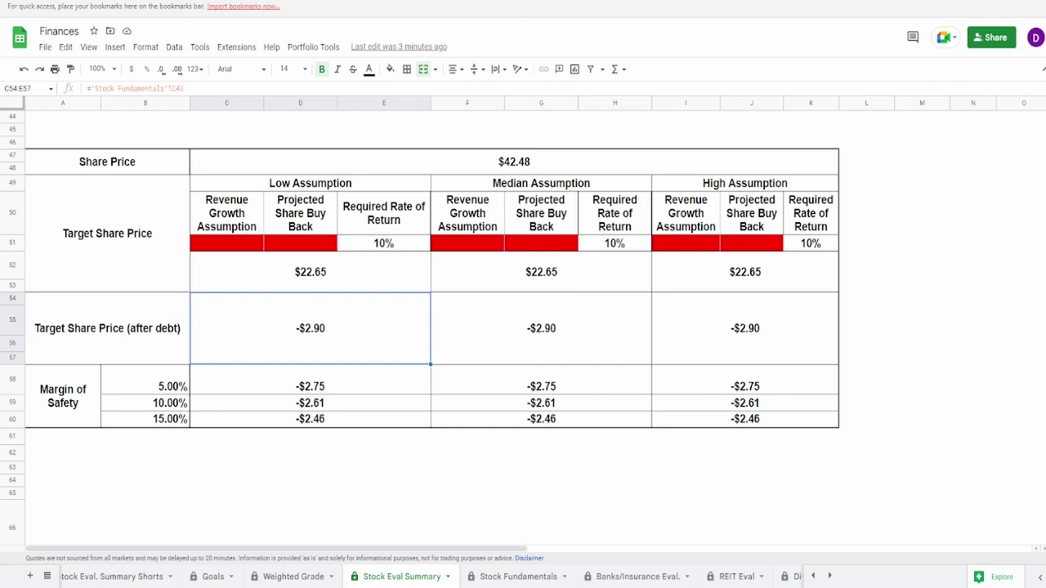
key(ctrl+Tab)
Set the Revenue Growth Assumption to 1% for the low, 2% for the median and 3% for the high assumption
click(237, 234)
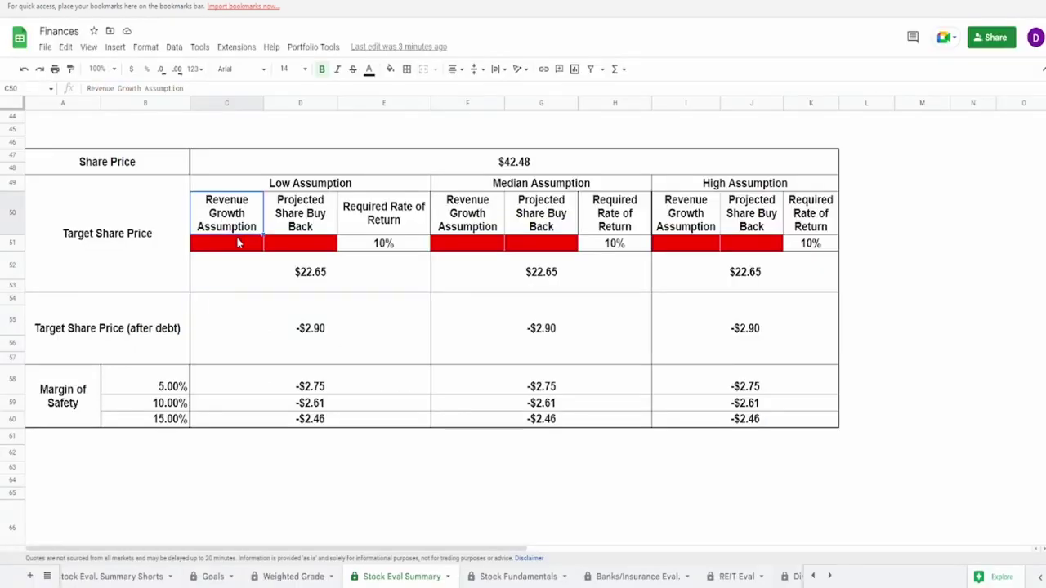
click(239, 243)
text(1%)
click(451, 249)
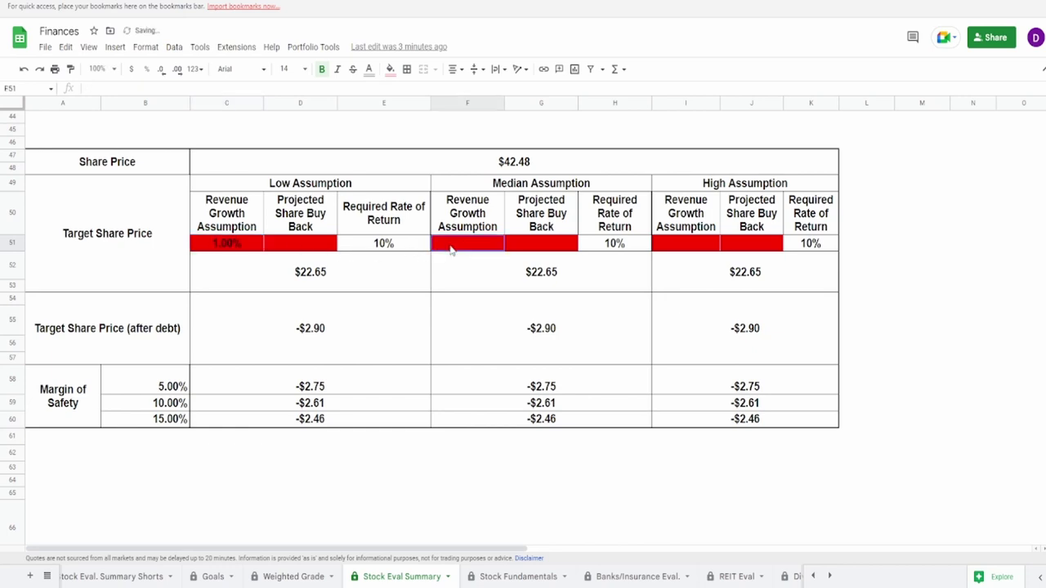
text(2%)
click(684, 242)
text(3%)
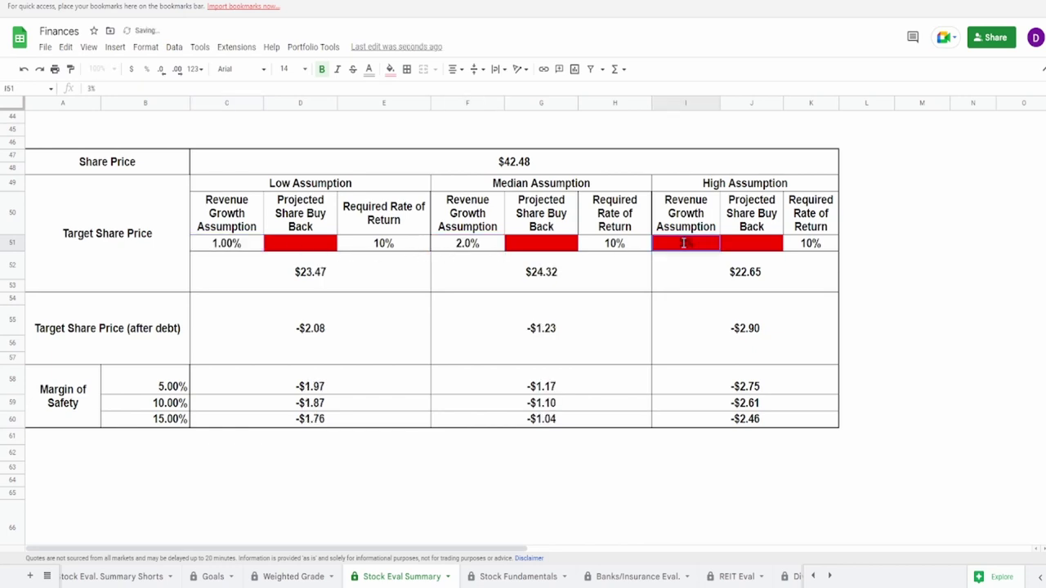
key(Return)
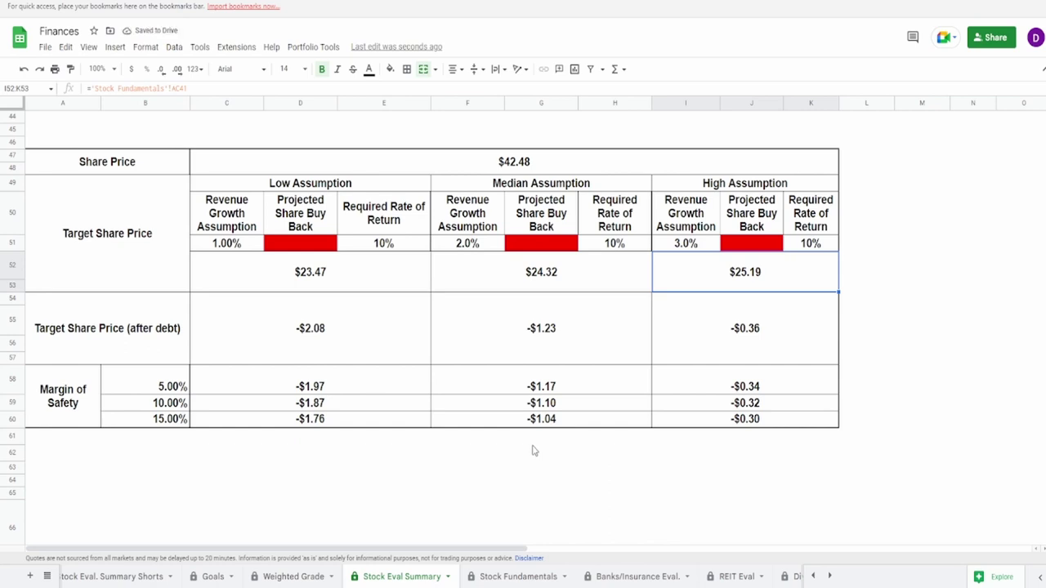
Set the Projected Share Buy Back to 1% for the low, 2% for the median and 3% for the high assumption
click(288, 244)
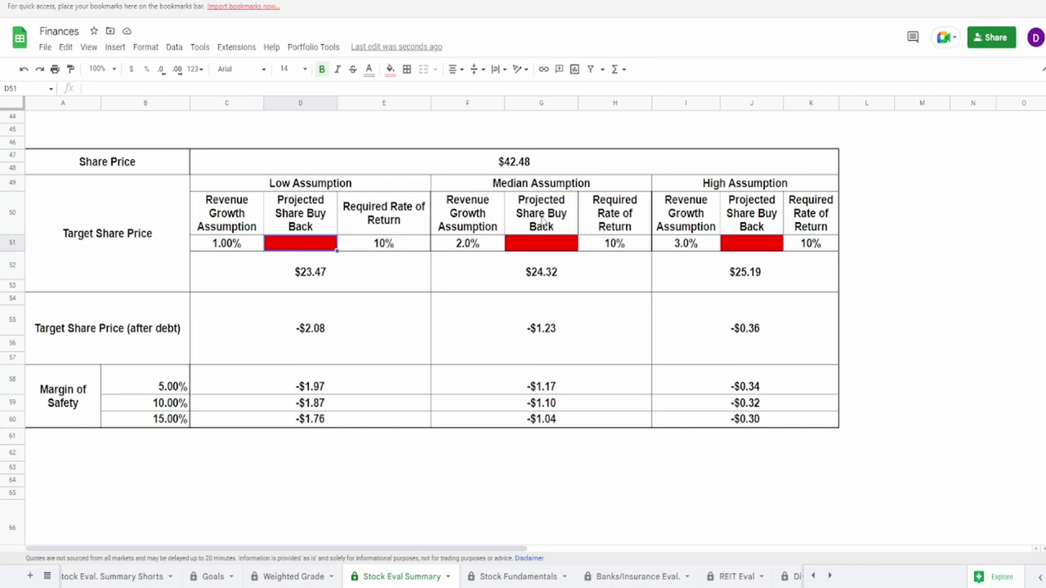
text(1)
click(575, 243)
text(2)
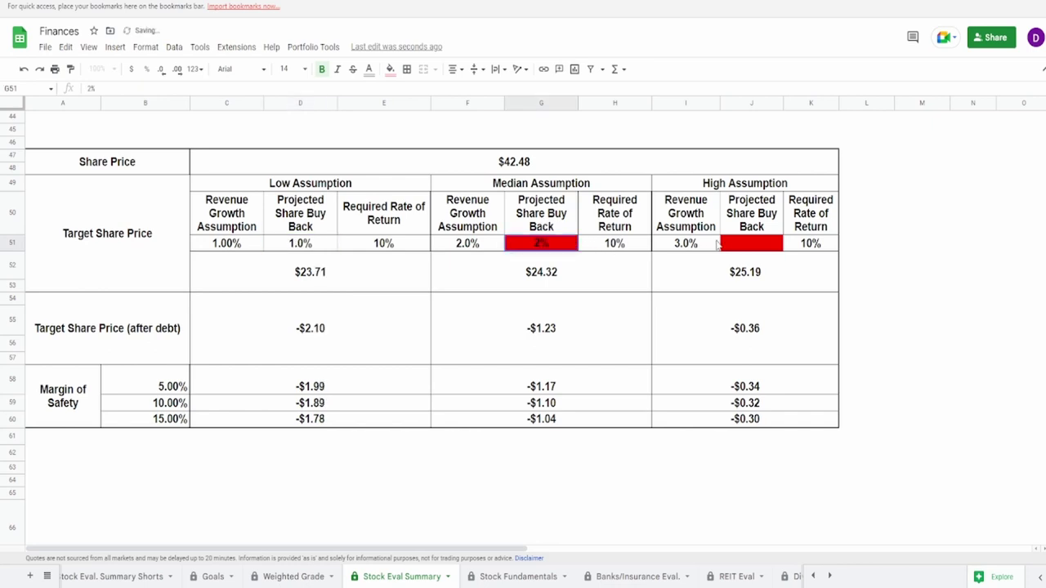
click(732, 244)
text(3)
key(Return)
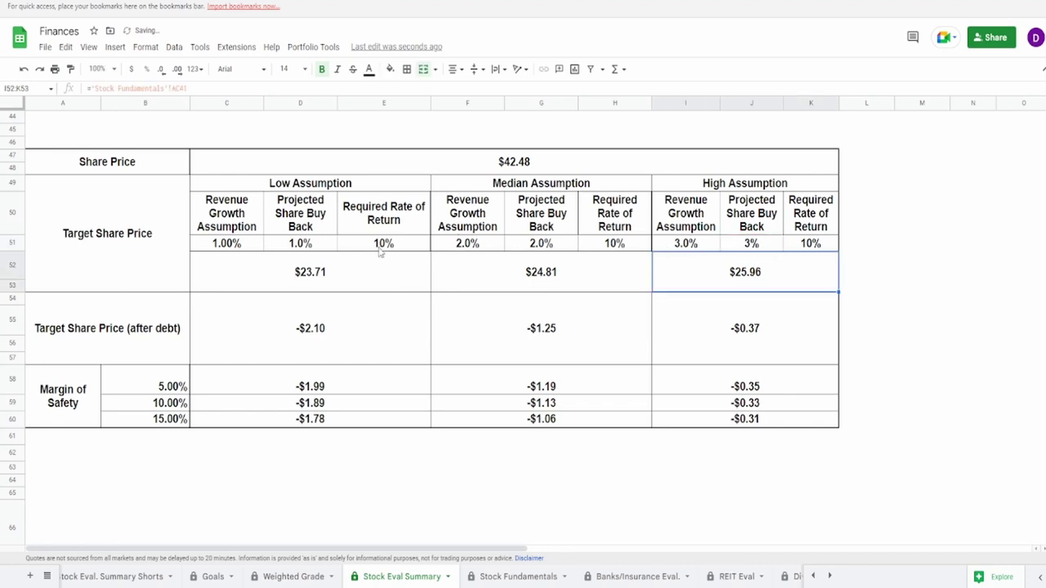
Compare the target share prices, after-debt prices and margin of safety values across the low, median and high assumptions
click(335, 283)
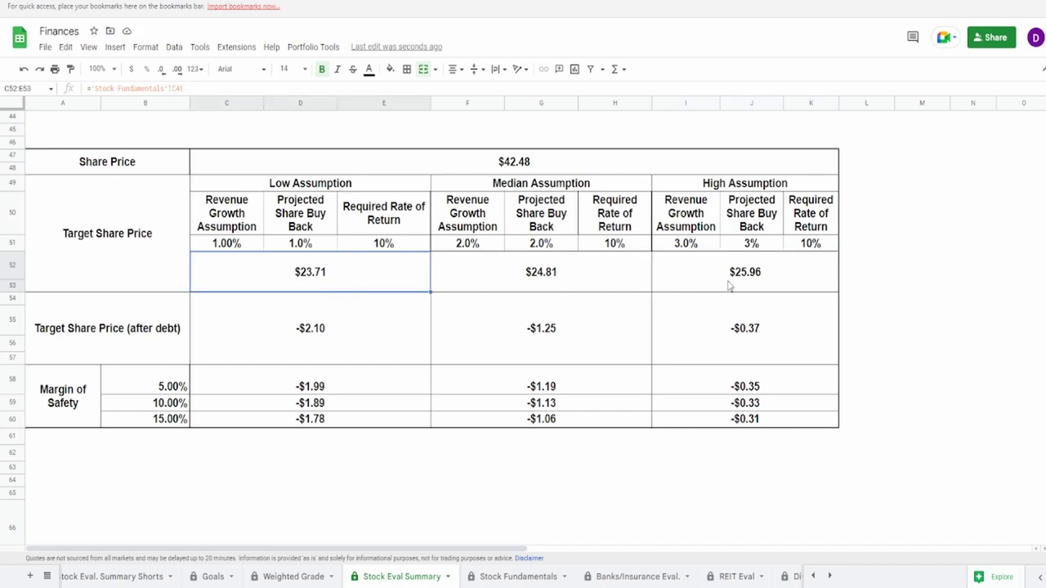
click(773, 286)
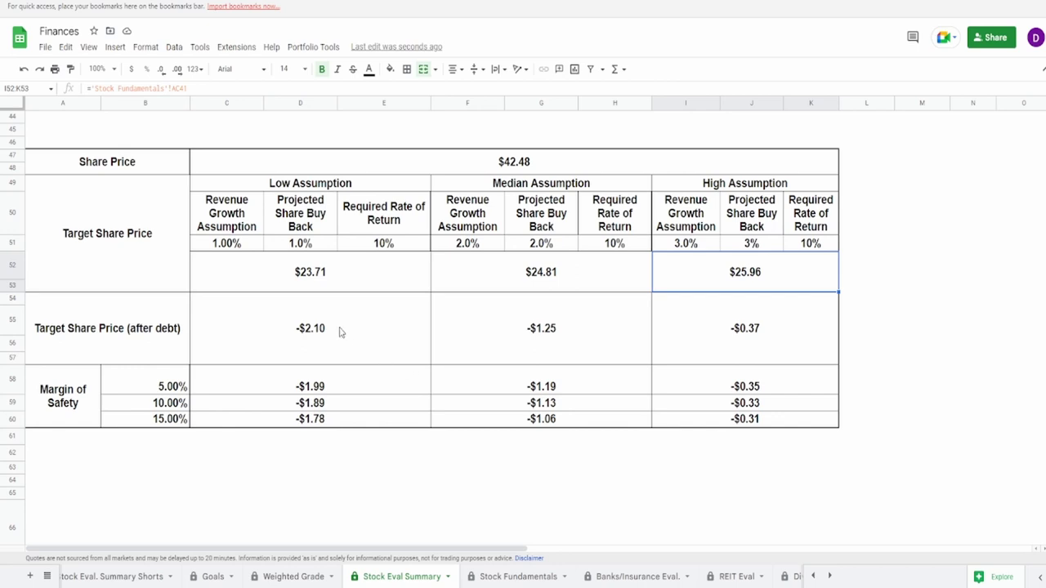
drag(339, 330, 756, 421)
click(757, 423)
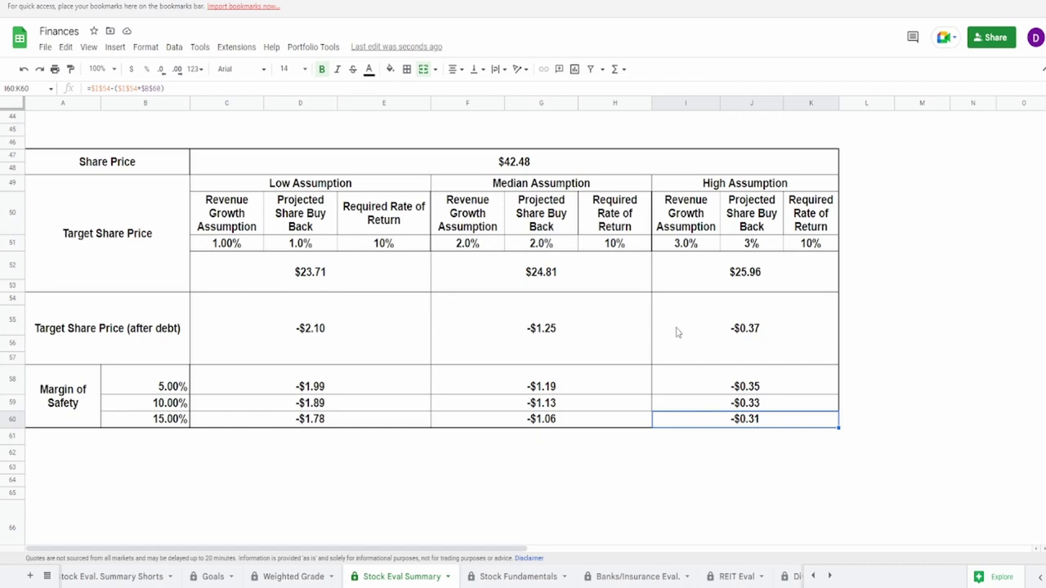
click(334, 283)
click(597, 284)
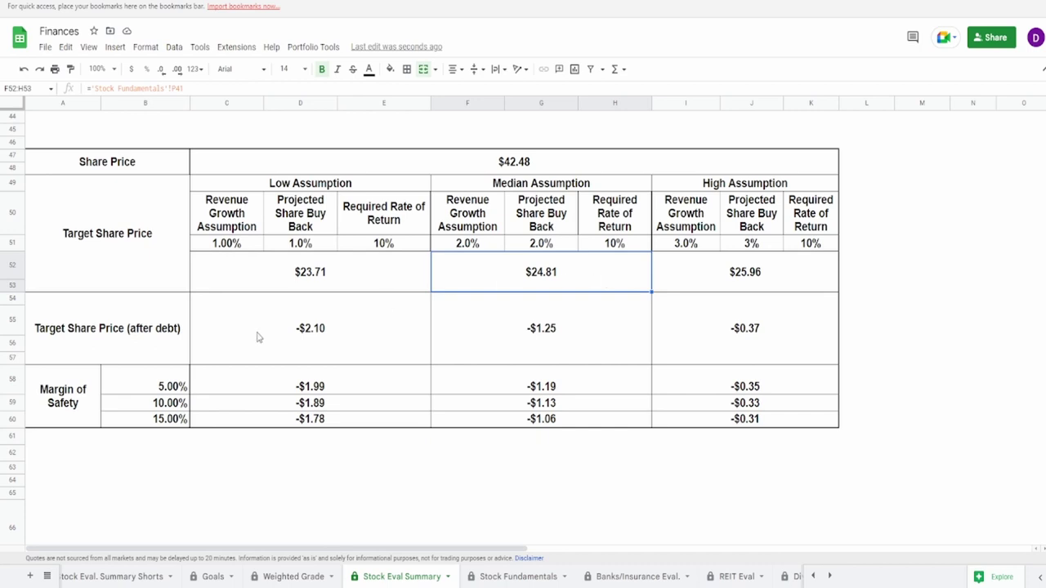
drag(259, 335, 637, 313)
click(403, 266)
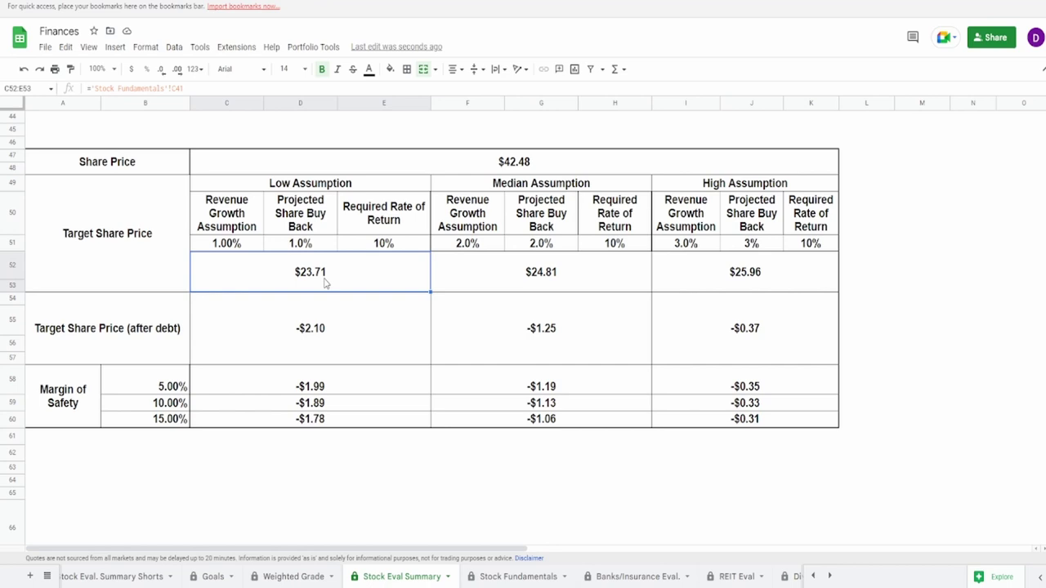
click(694, 269)
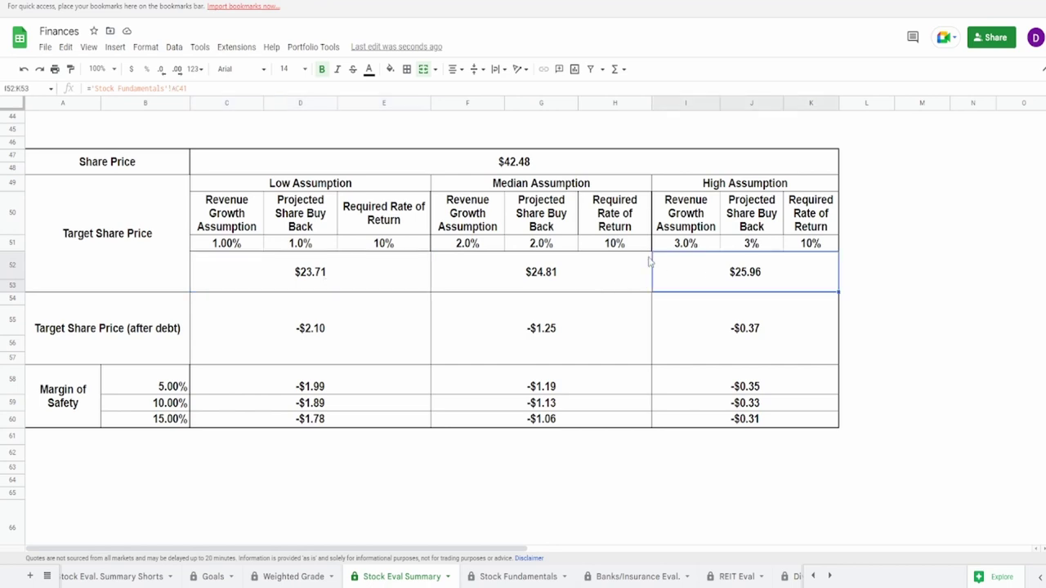
Check the Share Price and the Dividends at Current Price table, including the number of shares per monthly income
click(590, 168)
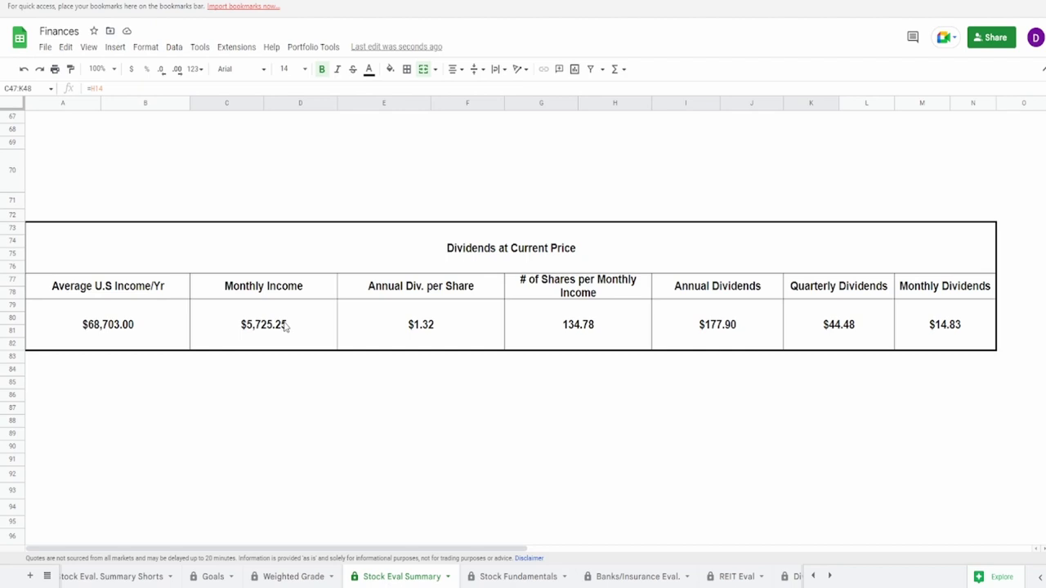
click(559, 347)
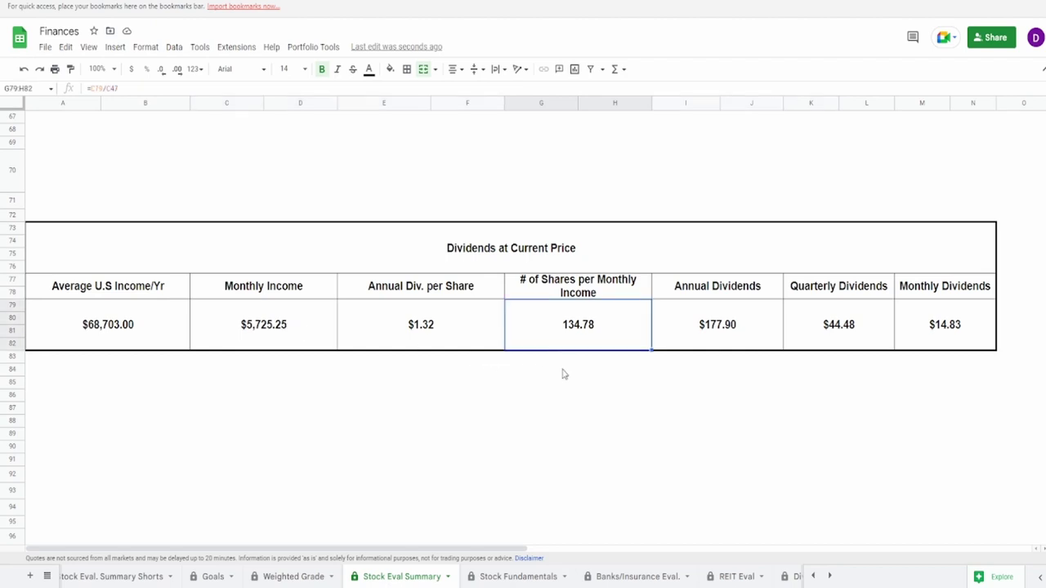
click(662, 336)
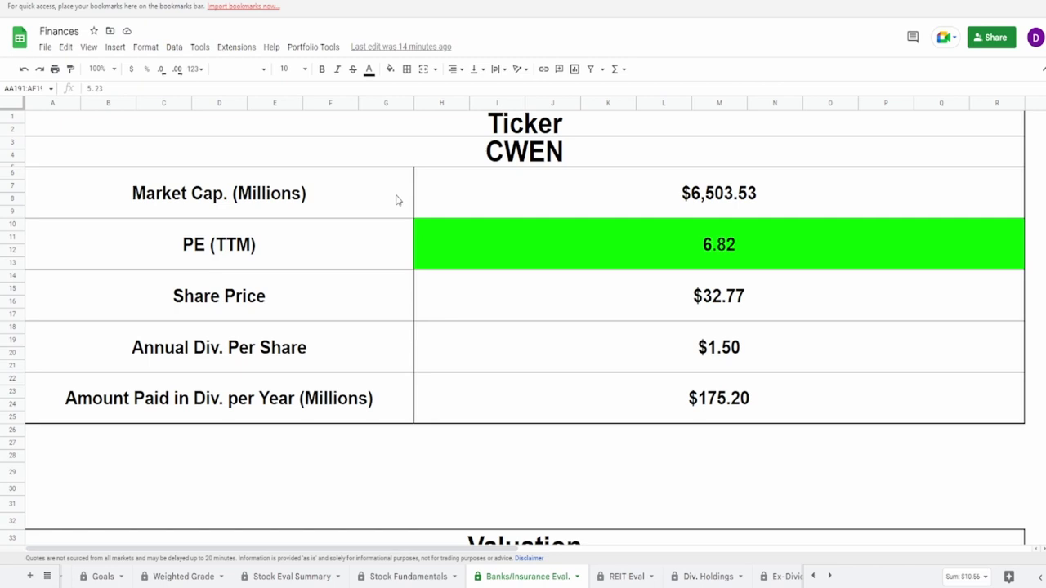
On the Banks/Insurance Eval. sheet, review CWEN's ticker, share price, market cap and PE (TTM) cells
click(452, 300)
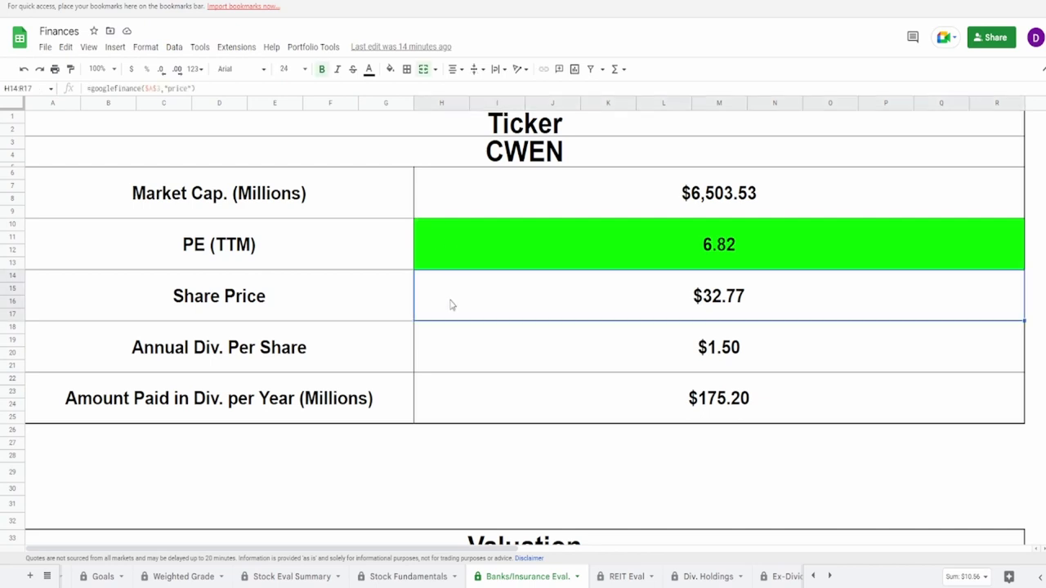
click(527, 155)
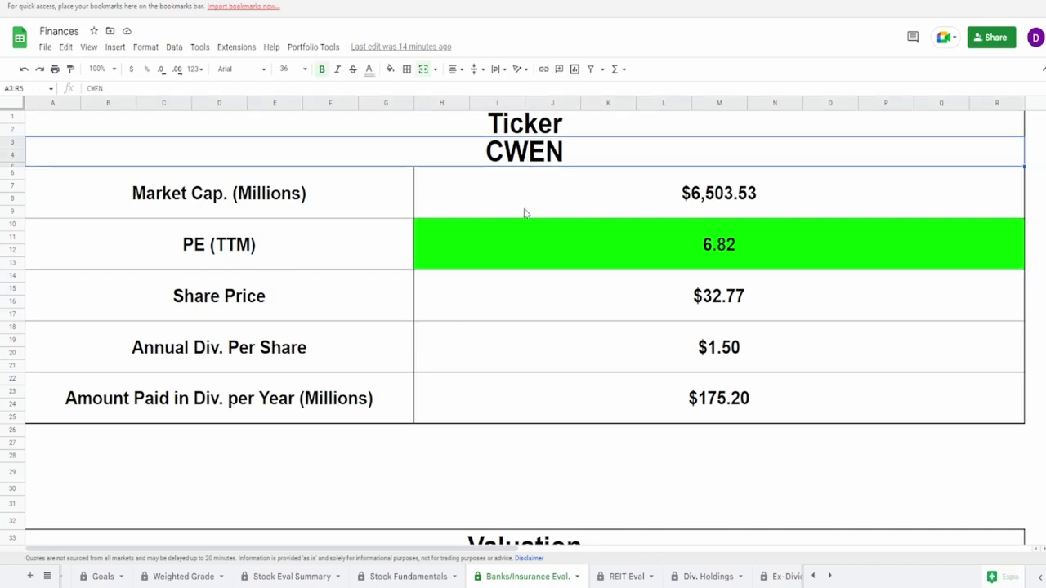
click(525, 213)
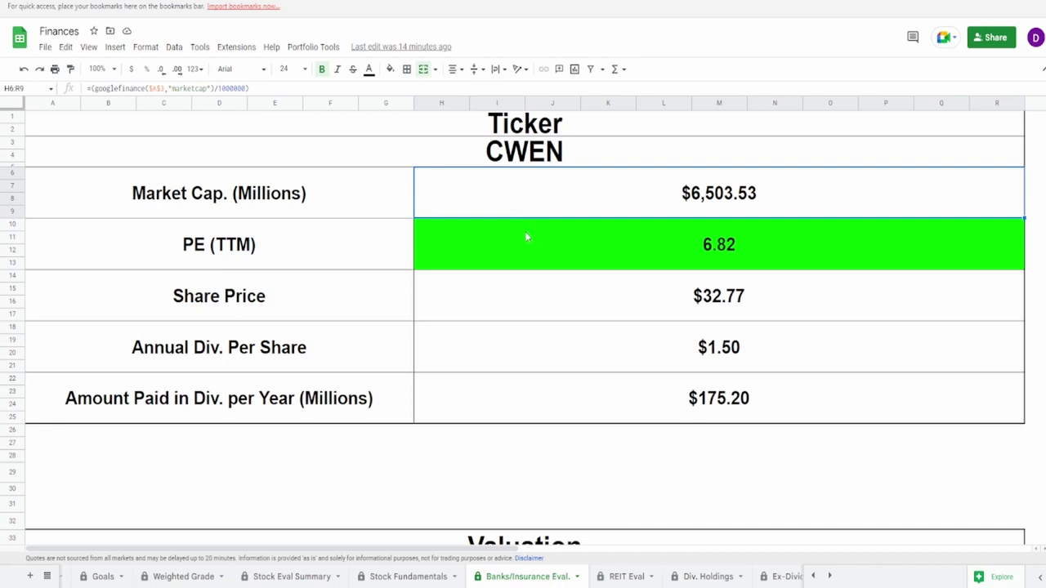
click(524, 231)
click(530, 284)
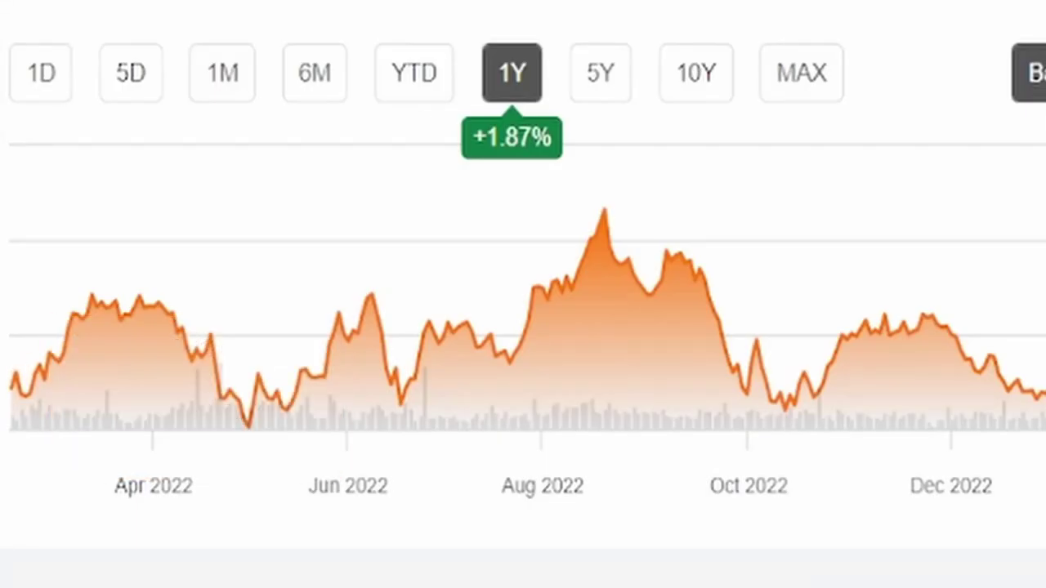
On Seeking Alpha, view CWEN's year-to-date price chart and examine the low and high of its 52 Week Range
click(425, 75)
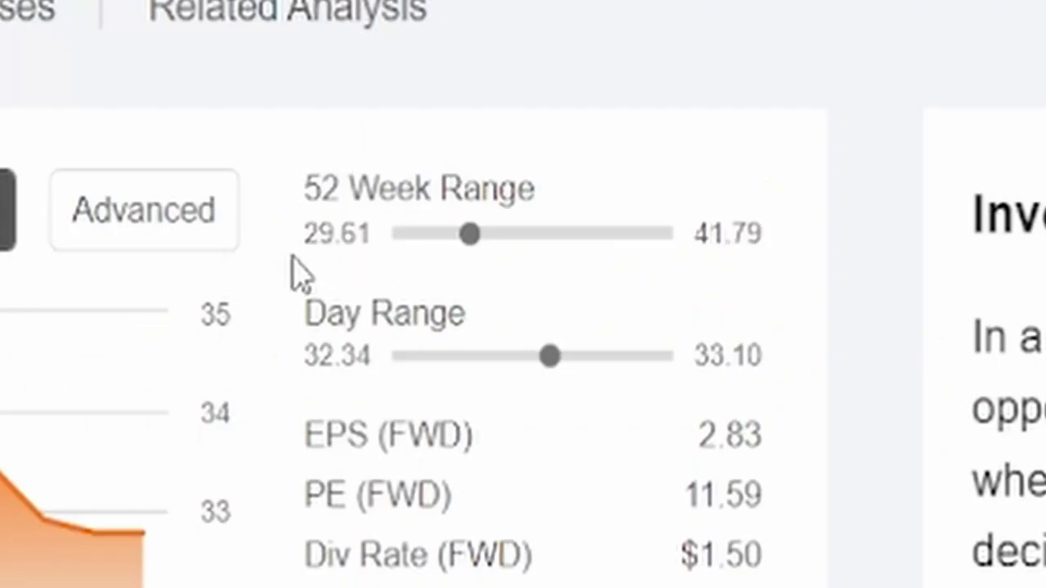
drag(297, 273, 397, 269)
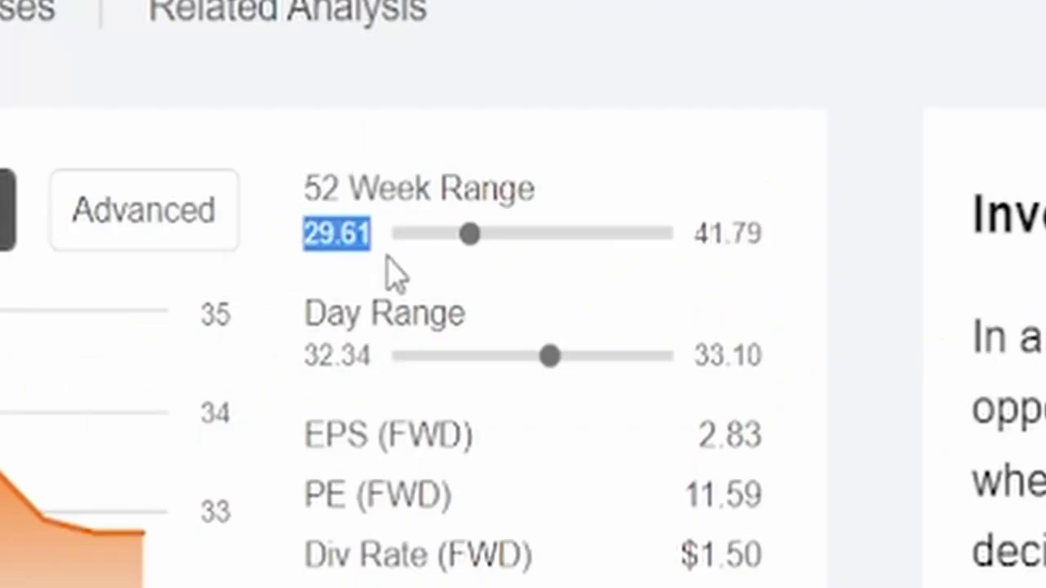
drag(702, 233, 829, 264)
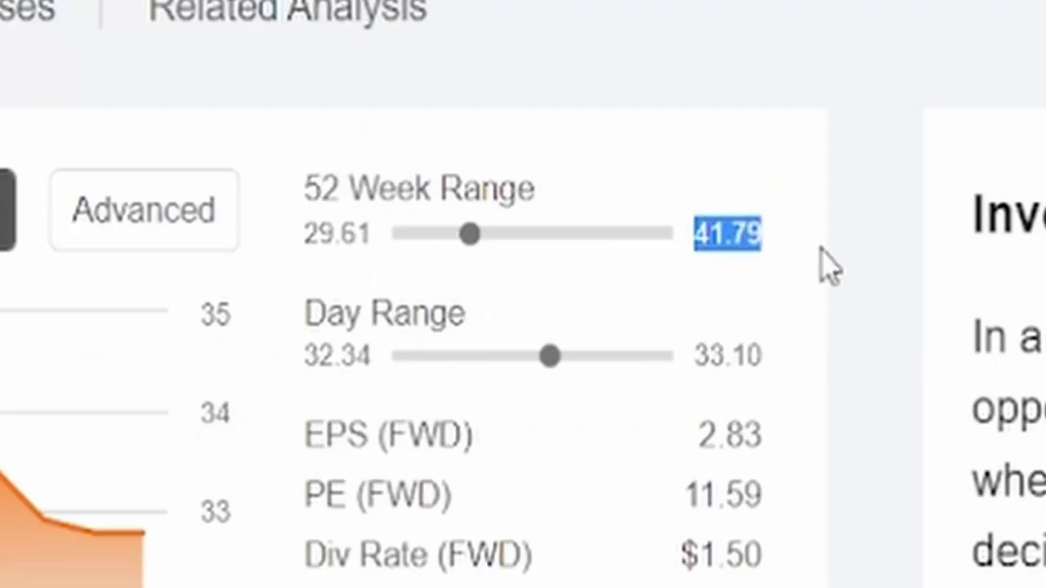
click(730, 292)
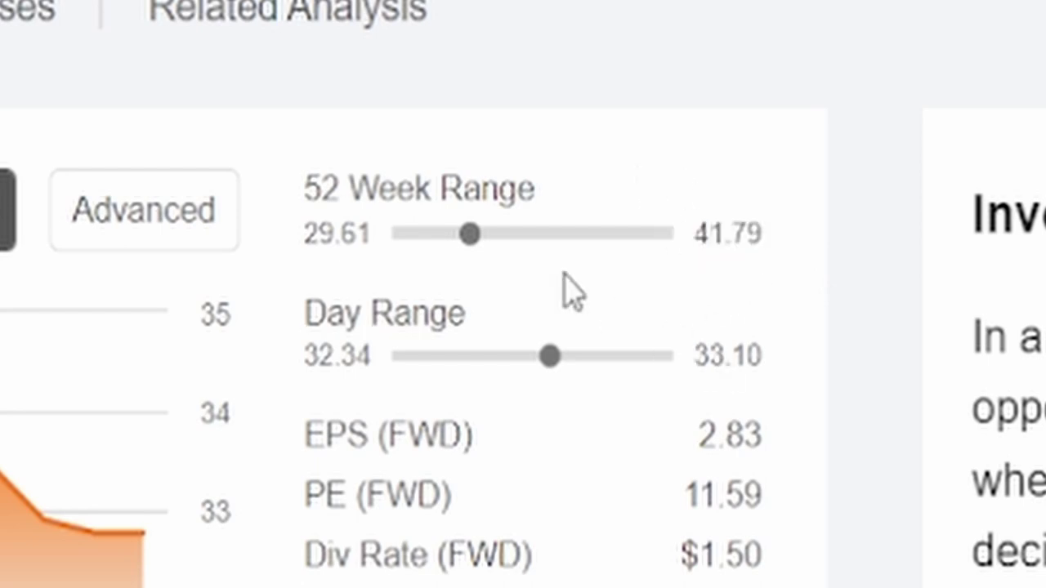
Check CWEN's Annual Div. Per Share against Seeking Alpha's dividend summary, and return to Finances for the Amount Paid in Div. per Year
click(591, 340)
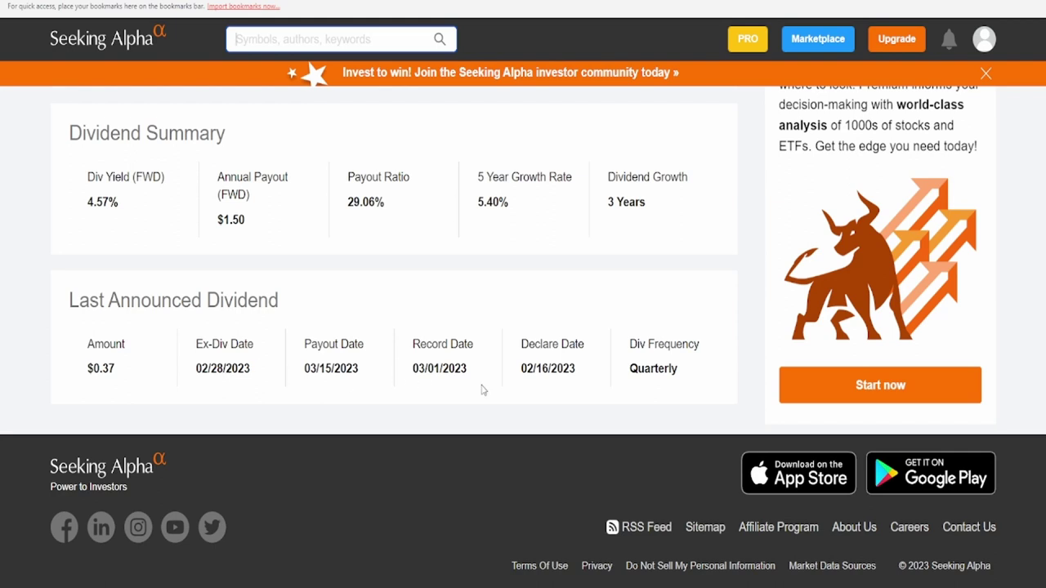
click(147, 0)
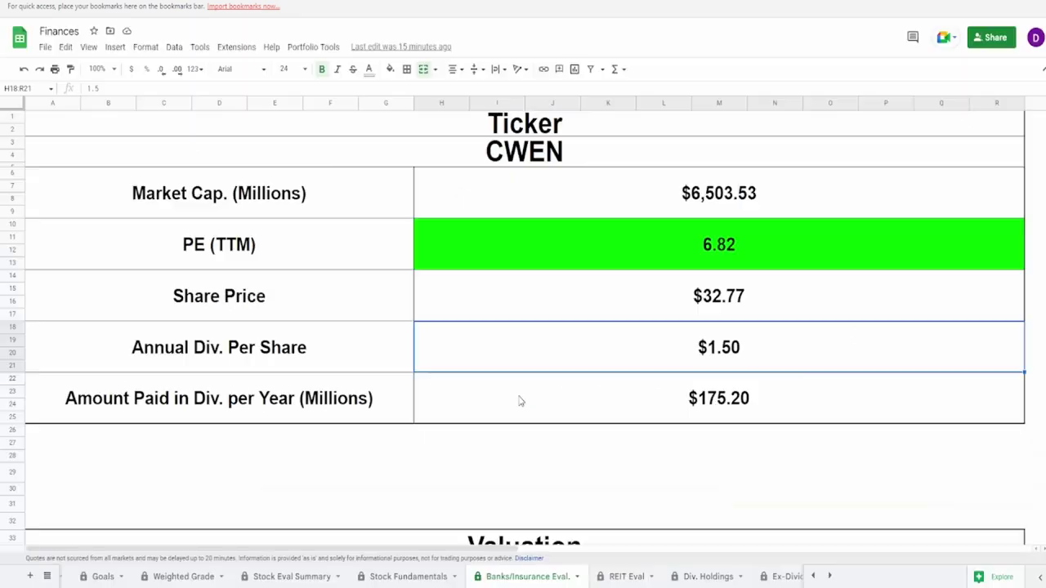
click(520, 401)
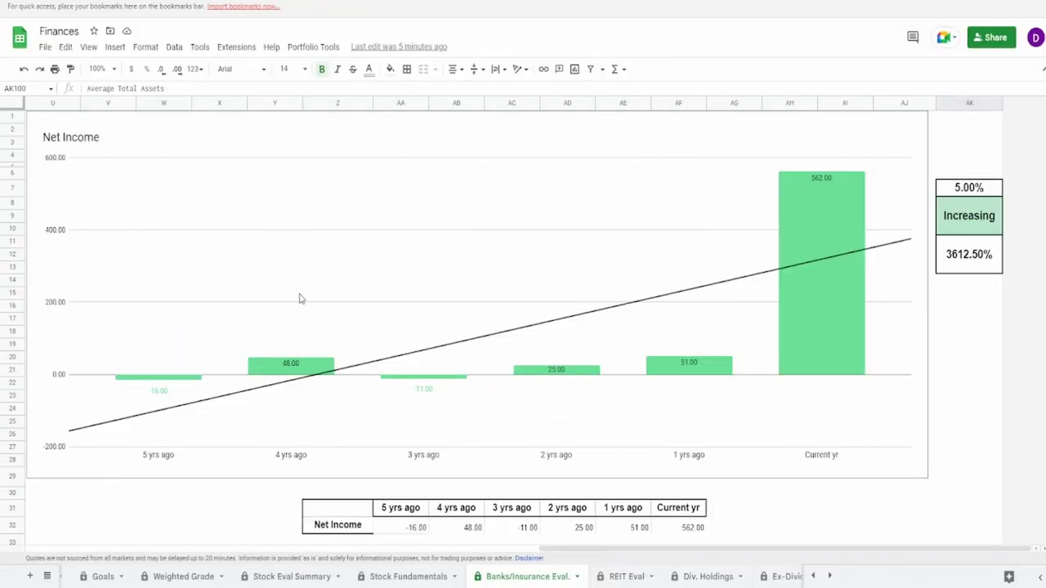
Examine CWEN's Net Income chart from five years ago to the current year together with its percentage change cell
click(286, 288)
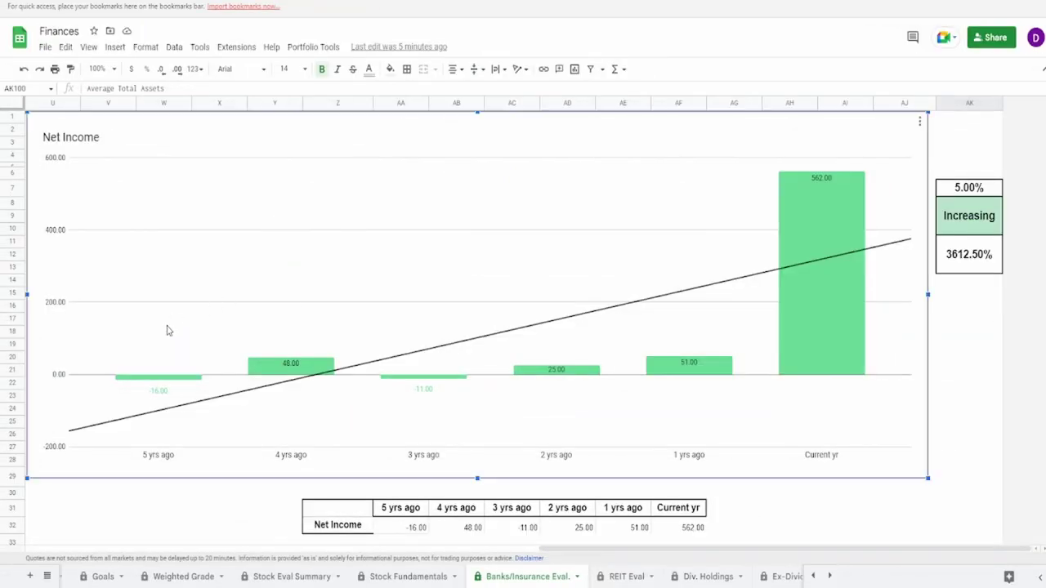
mouse_move(169, 382)
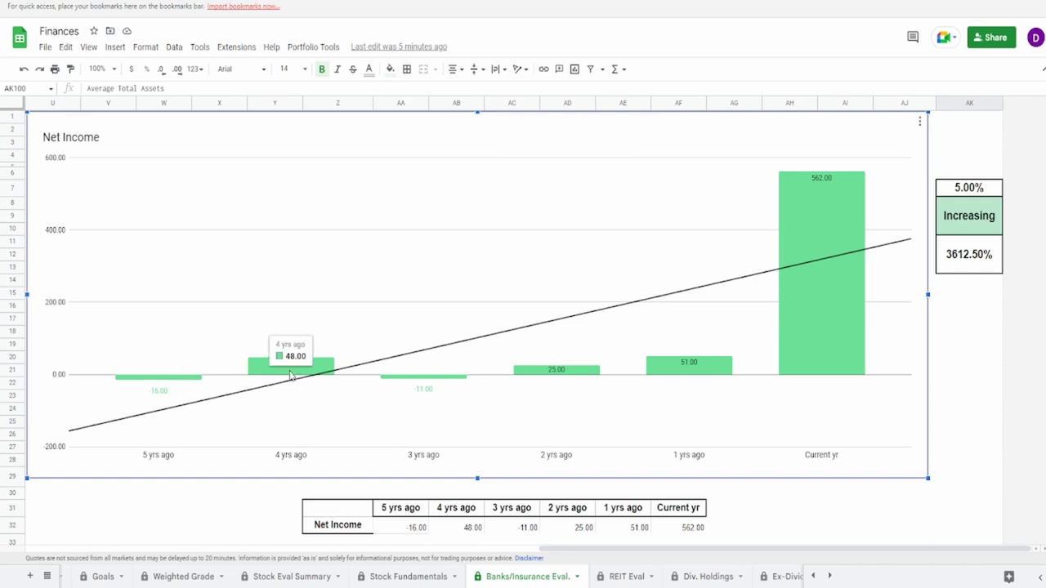
mouse_move(852, 261)
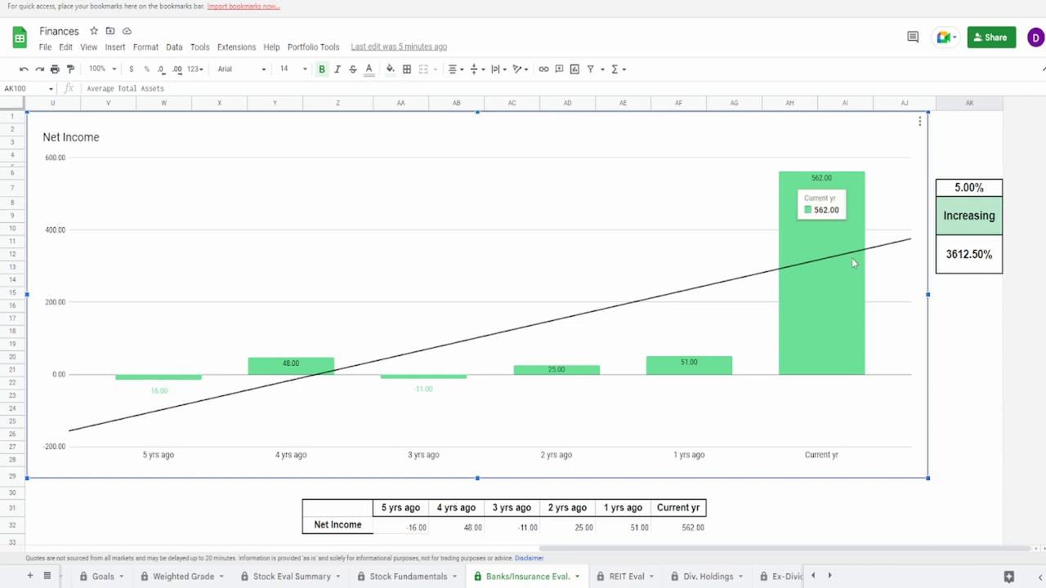
click(985, 267)
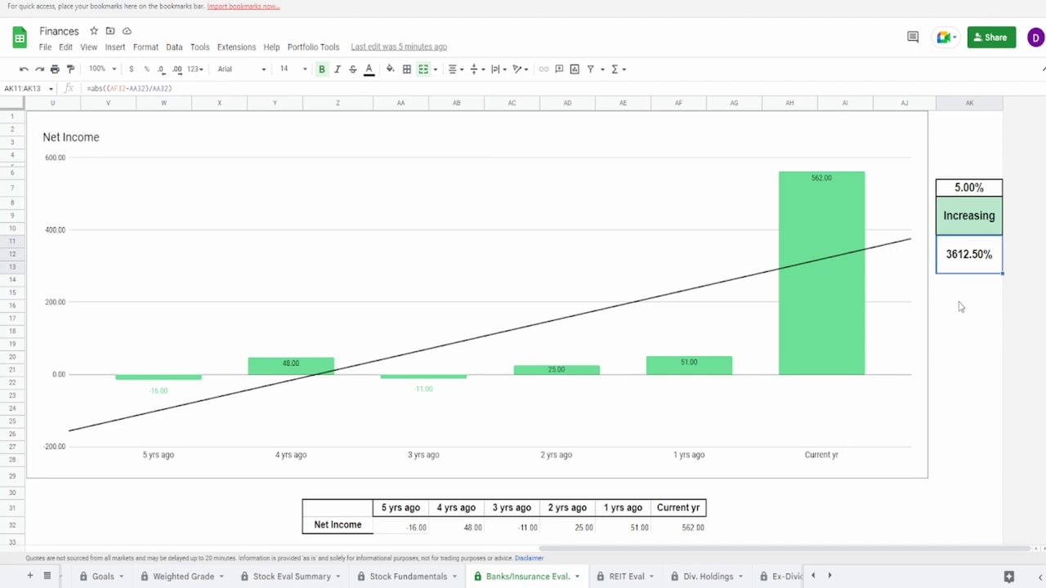
Review the yearly bars of CWEN's Net Income chart and check its grade cell
click(754, 314)
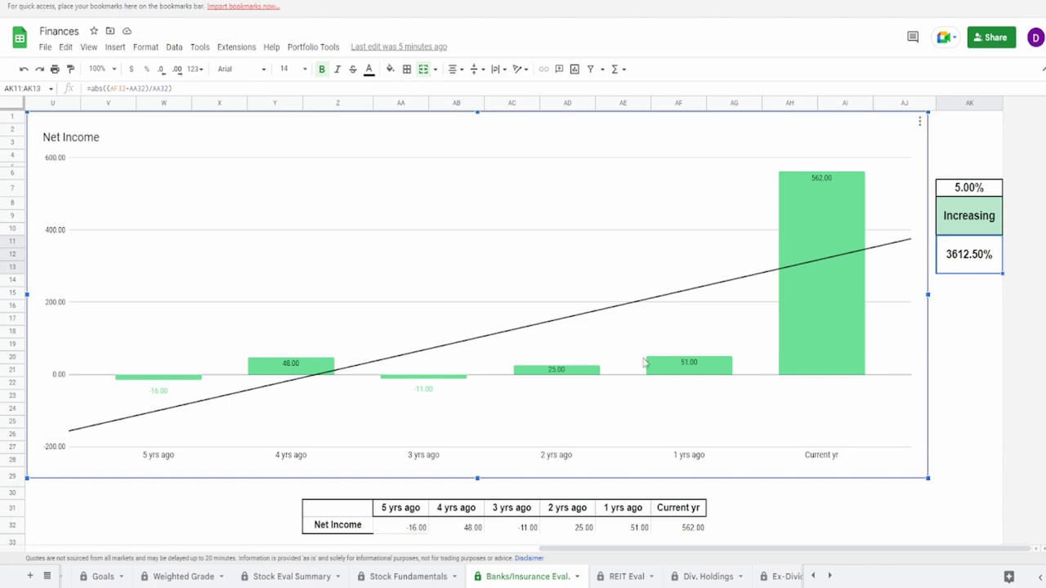
mouse_move(298, 372)
mouse_move(651, 374)
mouse_move(825, 309)
click(970, 189)
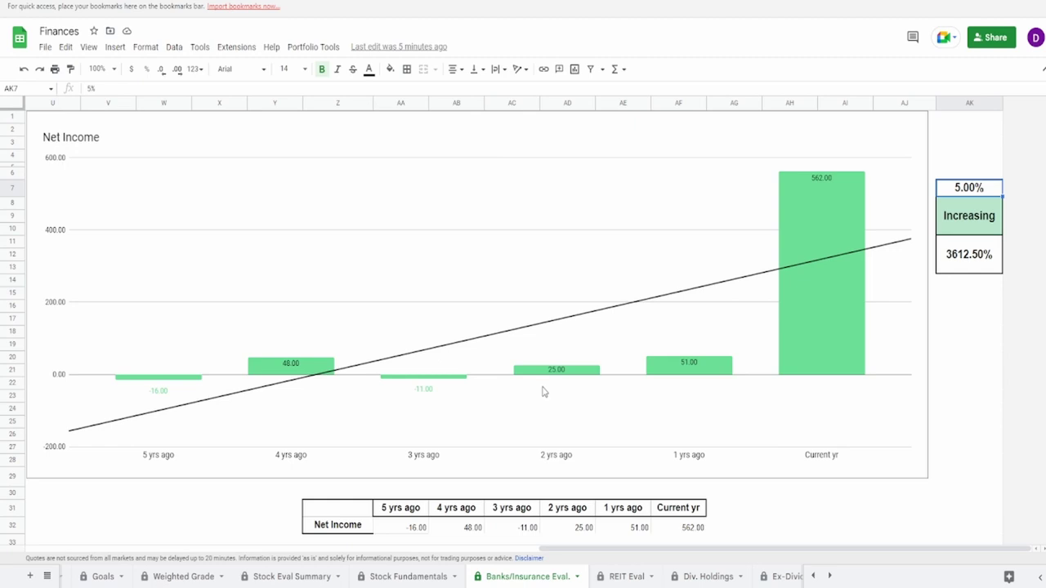
Examine CWEN's Total Revenue chart from five years ago to the current year, along with its percentage change cell
scroll(540, 348, down, 9)
scroll(540, 342, down, 2)
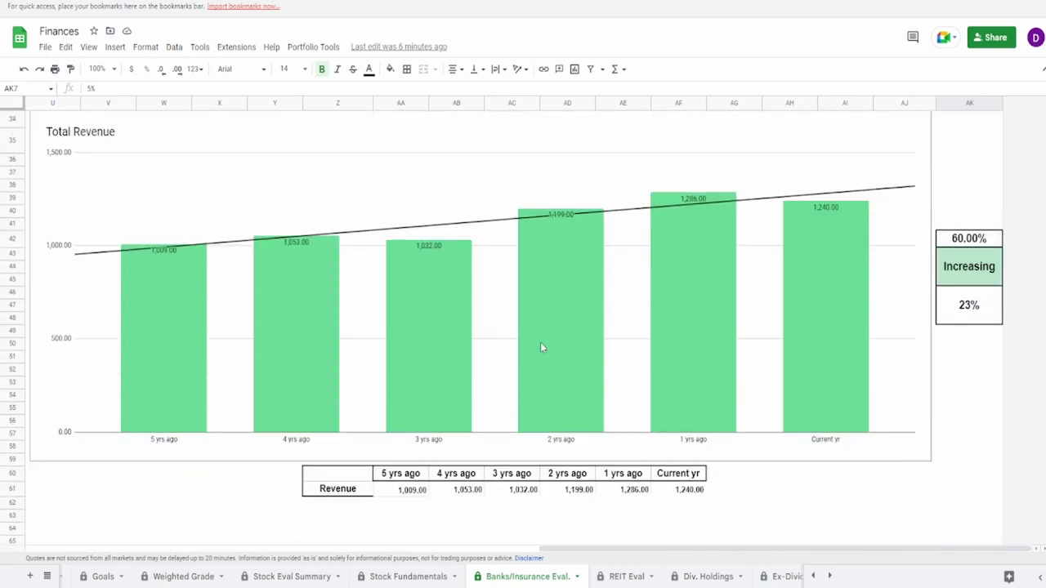
click(157, 354)
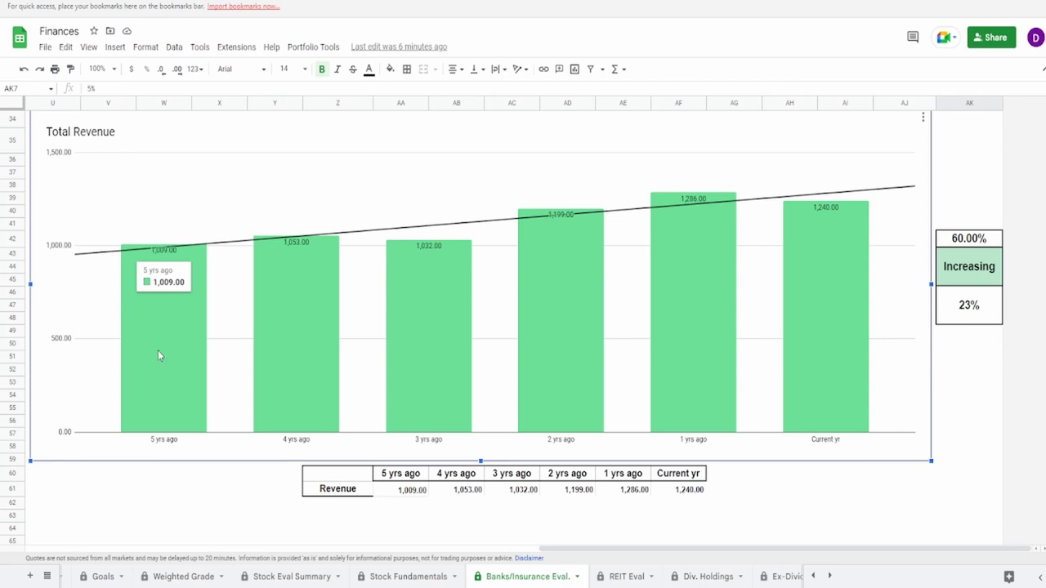
mouse_move(859, 296)
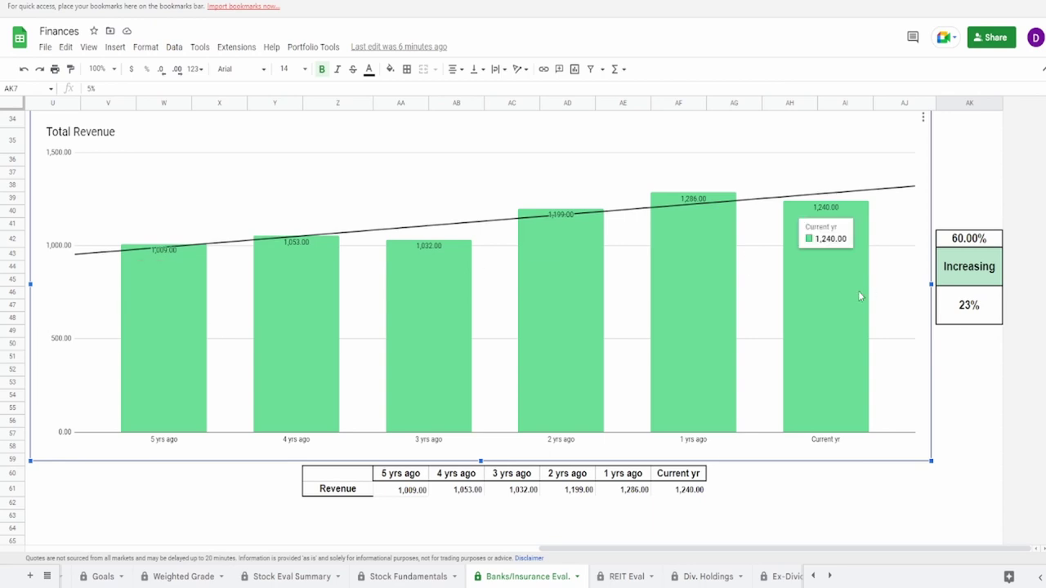
click(943, 311)
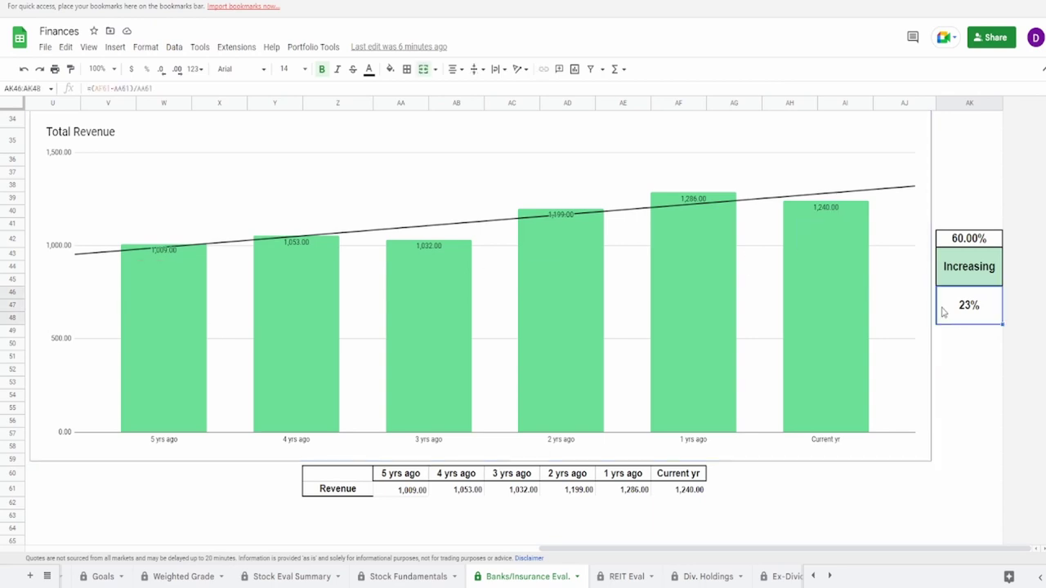
click(552, 297)
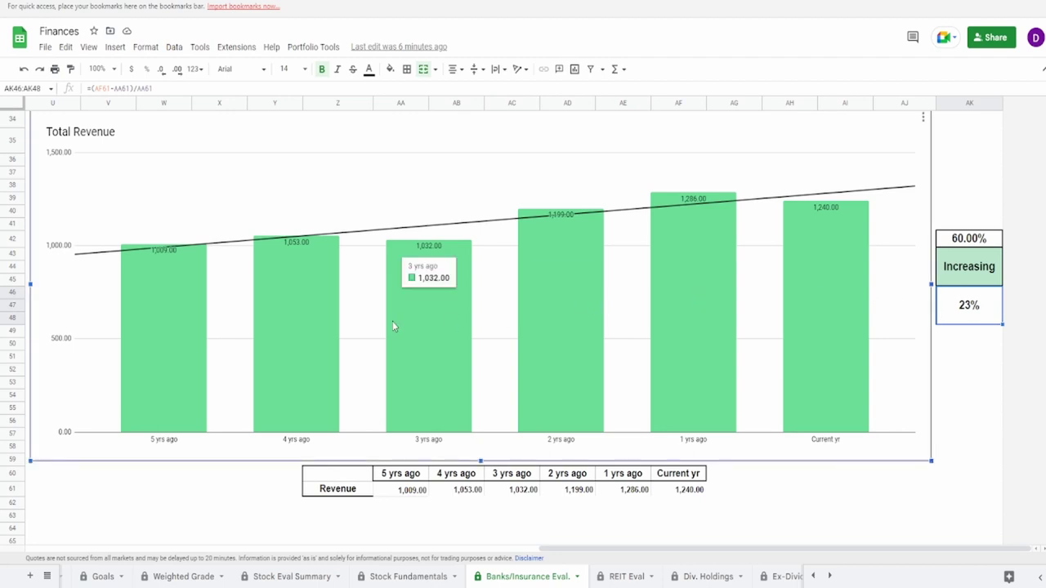
mouse_move(416, 334)
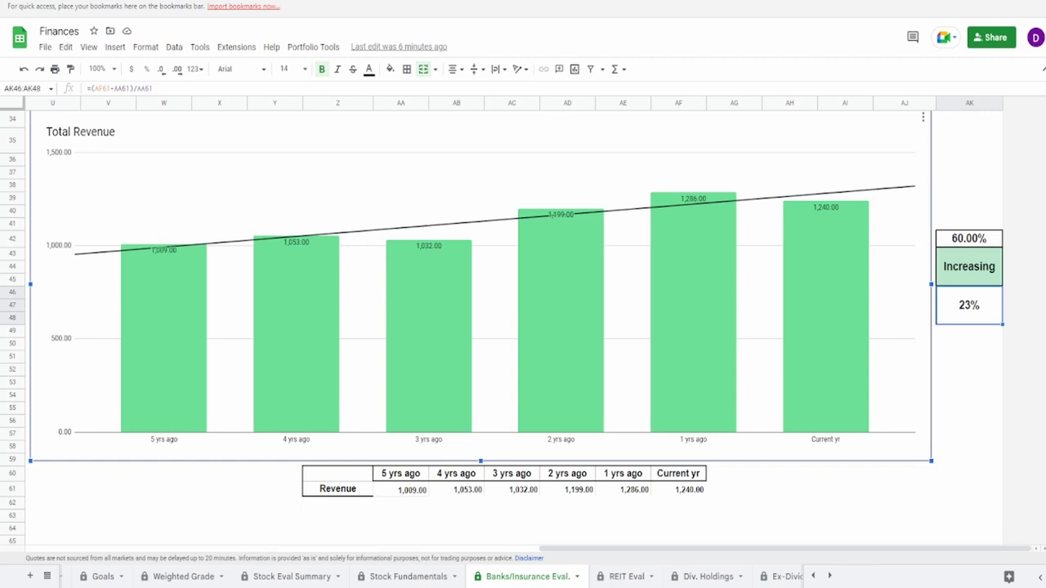
mouse_move(712, 266)
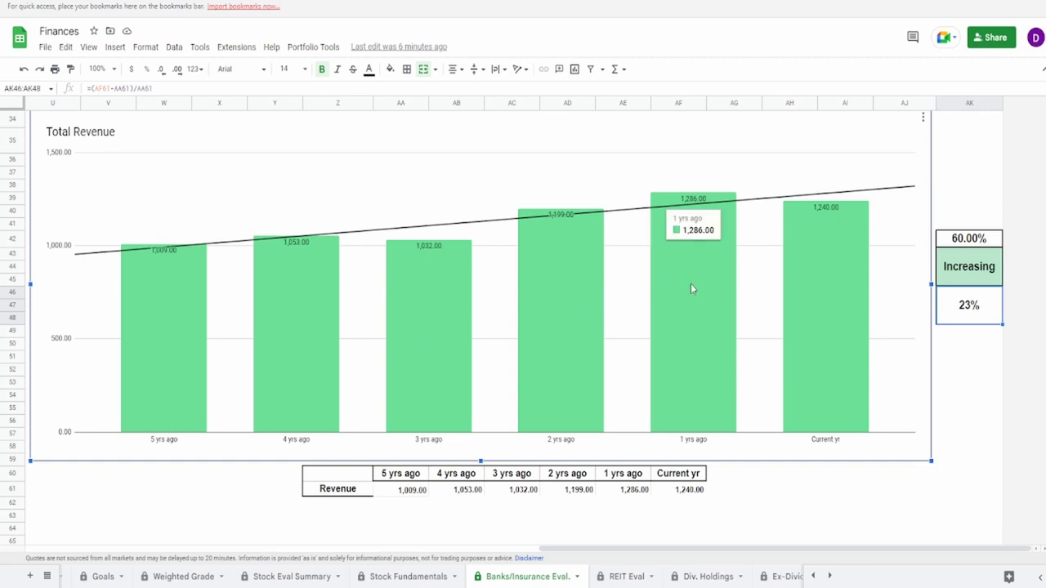
mouse_move(809, 285)
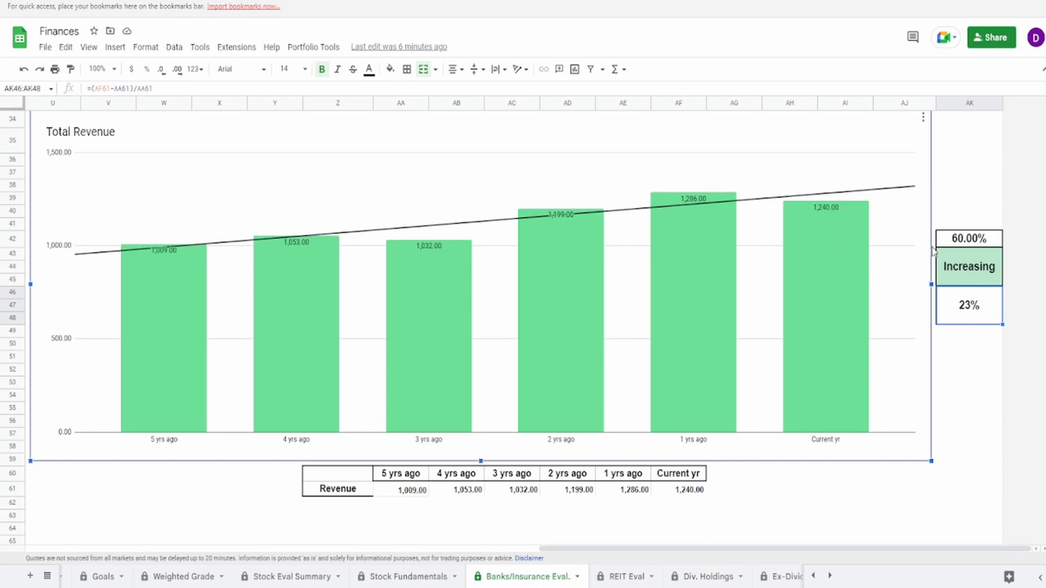
Set CWEN's Total Revenue grade to 70%
click(962, 236)
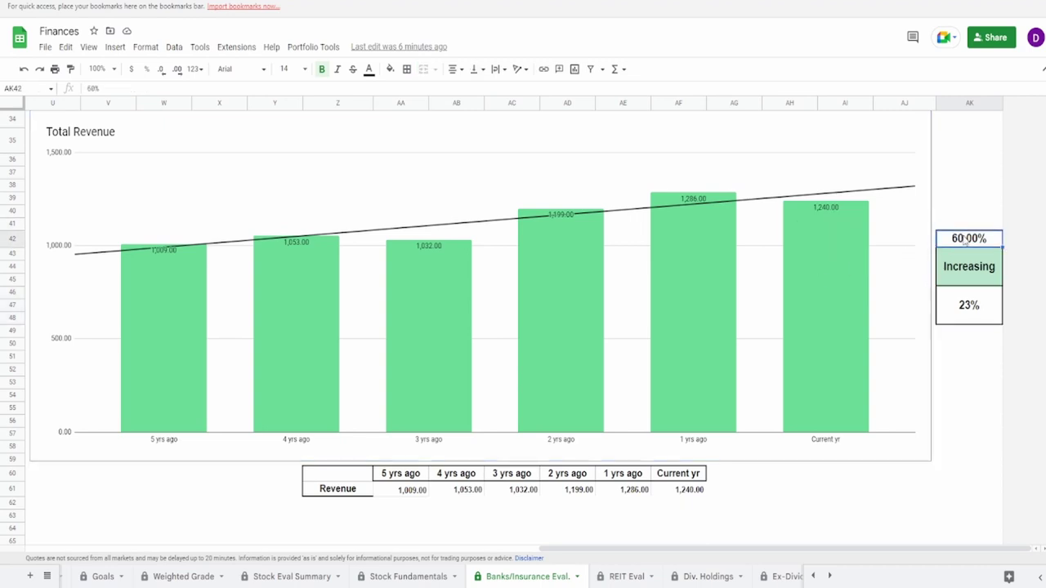
text(70)
key(Return)
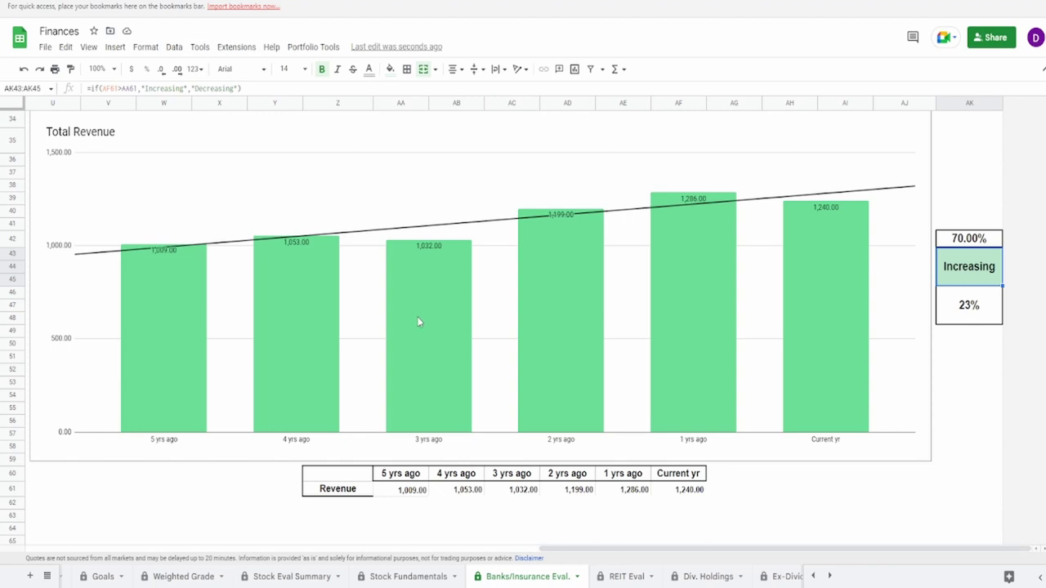
Examine CWEN's Shares Outstanding chart together with its five-year percentage change and grade cells
scroll(417, 321, down, 5)
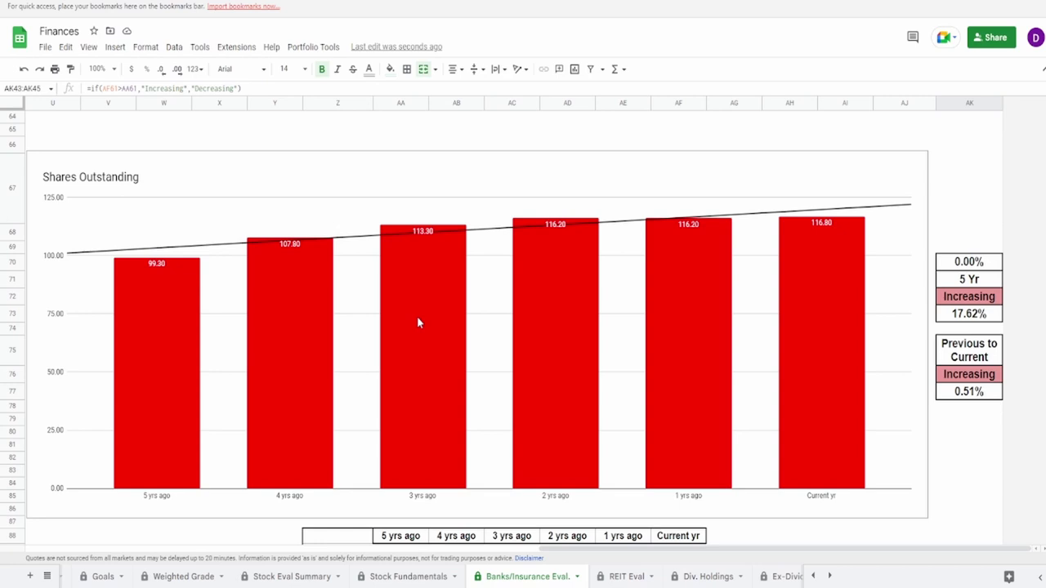
scroll(417, 323, down, 1)
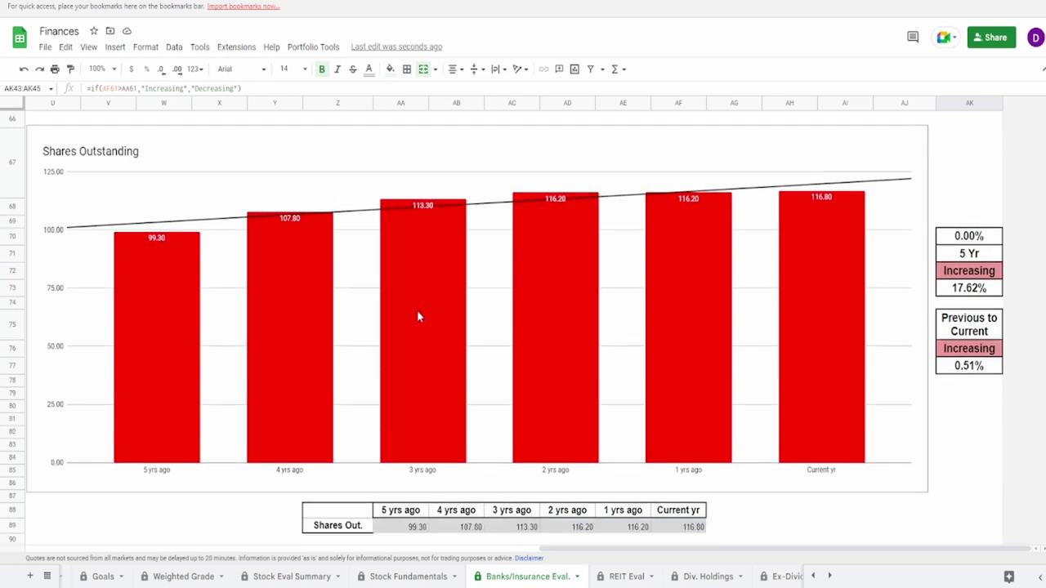
click(196, 313)
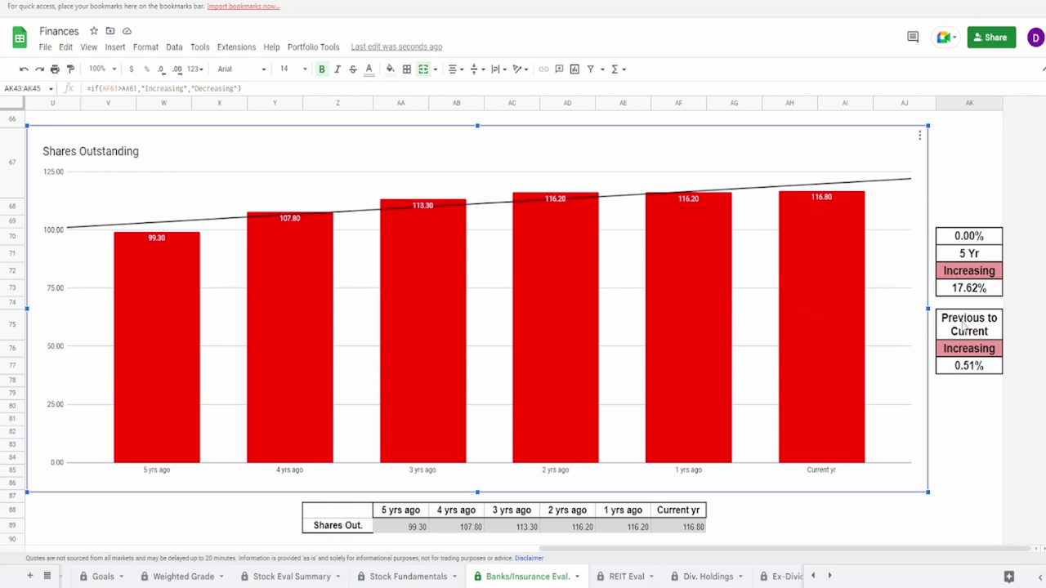
click(975, 290)
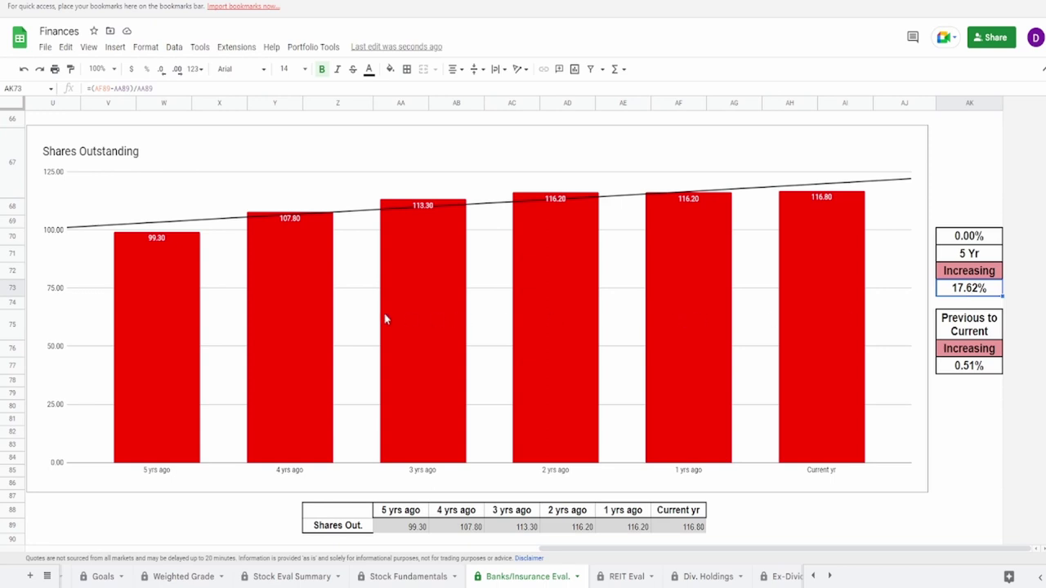
click(164, 330)
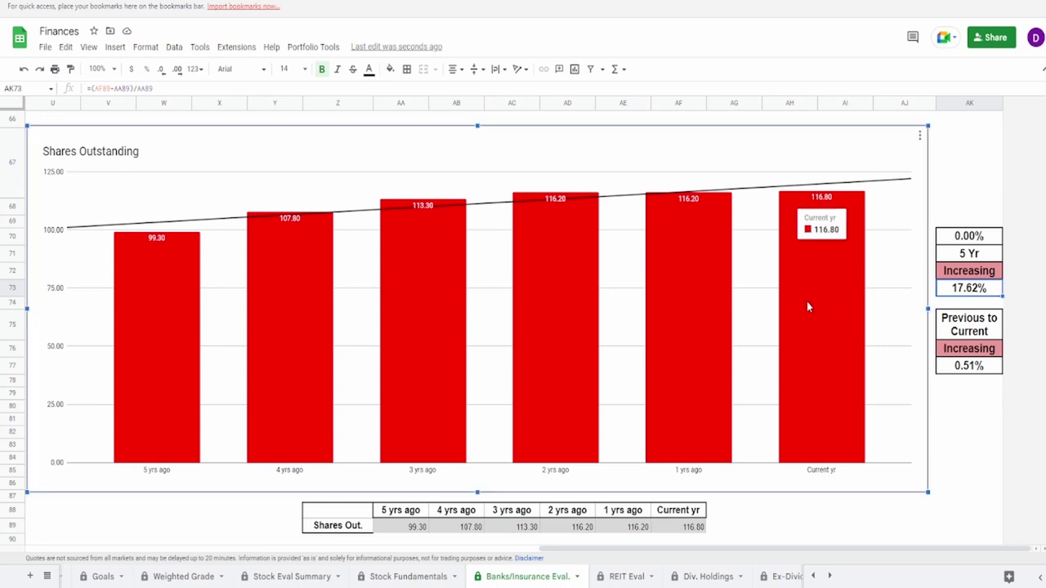
click(966, 239)
Review CWEN's Total Asset-Total Liabilities chart with the average assets, average liabilities, difference and grade cells
scroll(753, 298, down, 7)
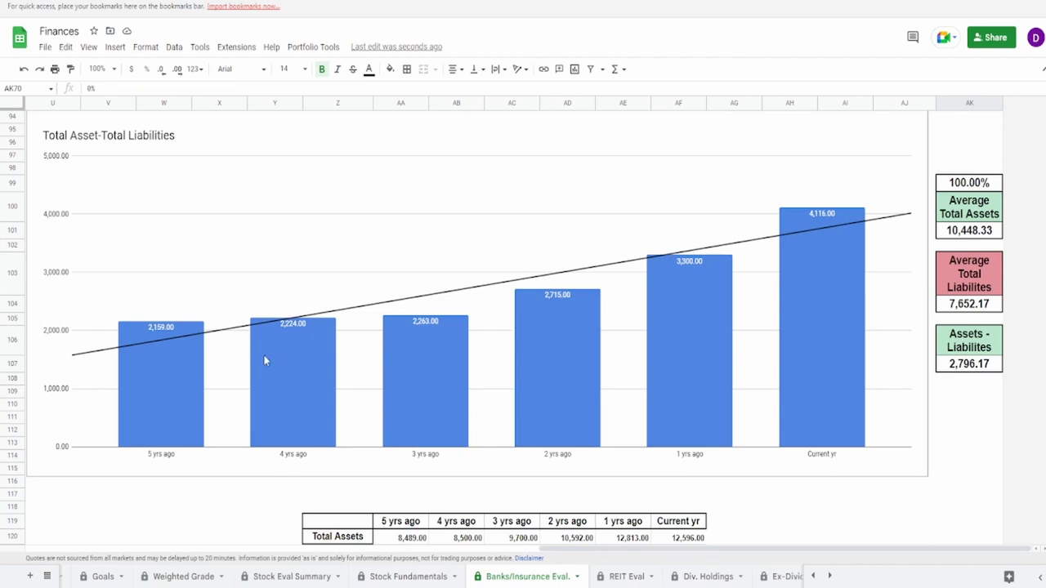
click(229, 368)
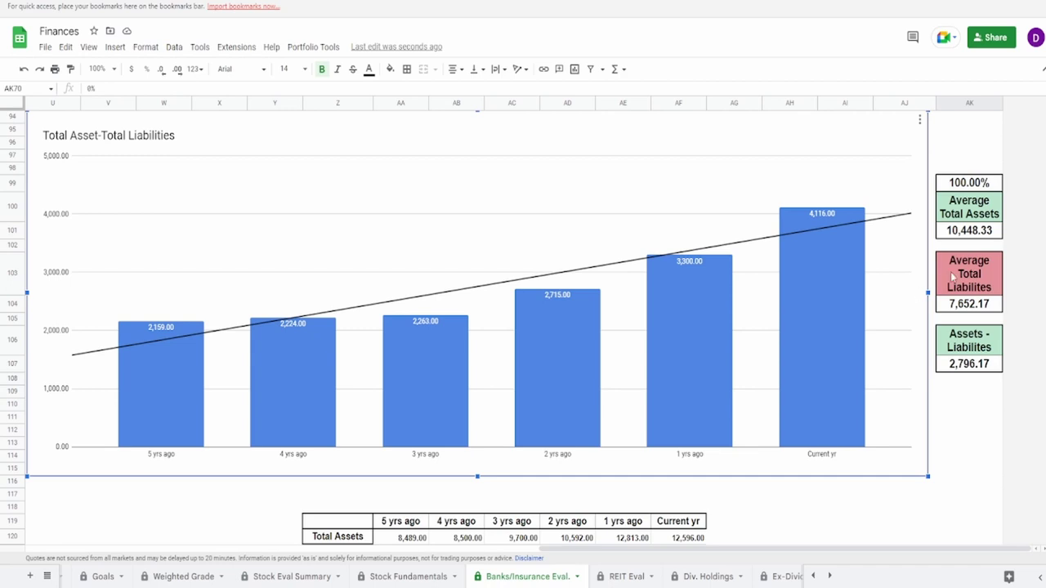
click(973, 237)
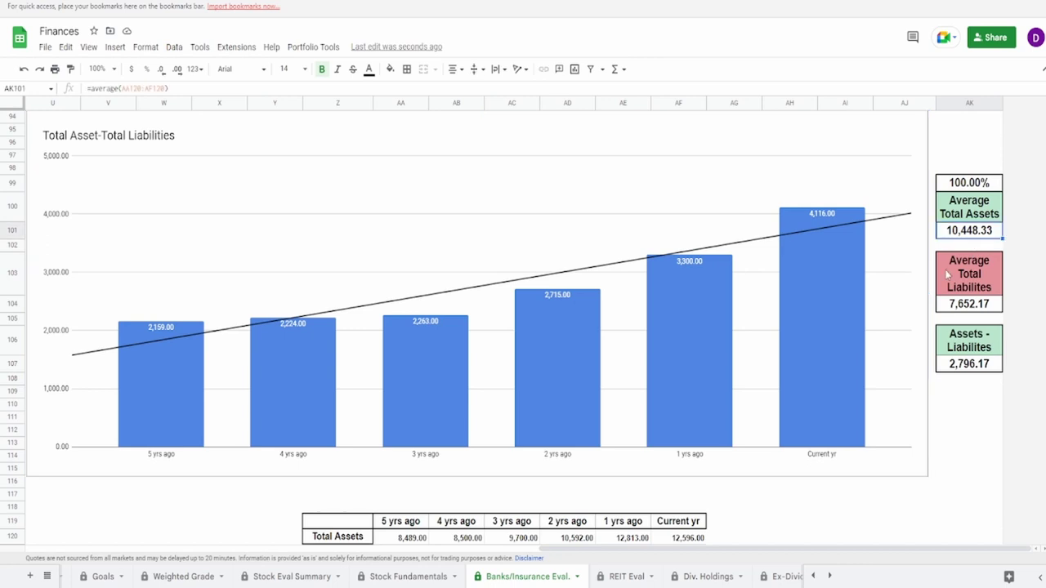
click(957, 303)
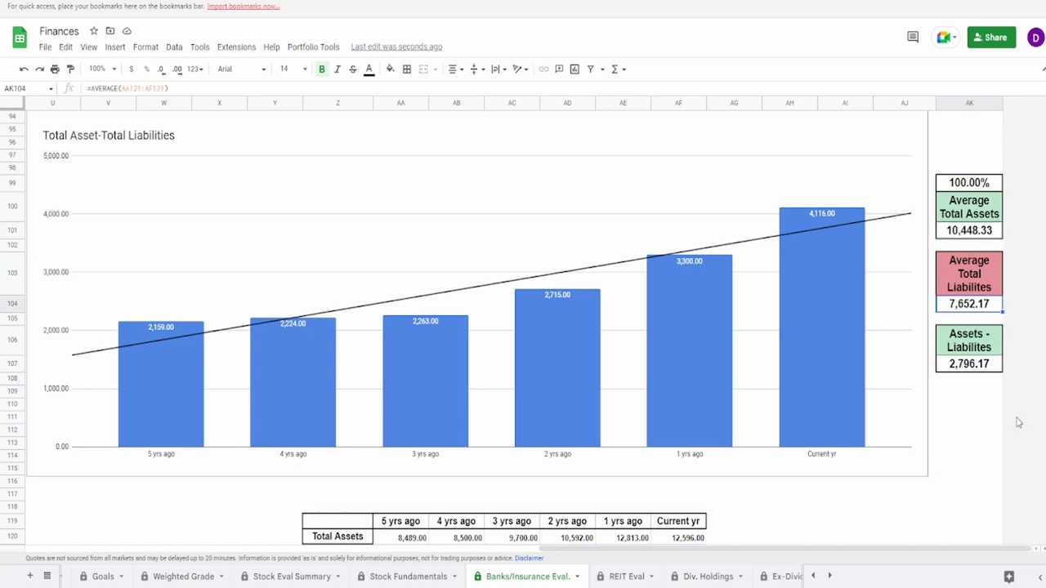
click(986, 368)
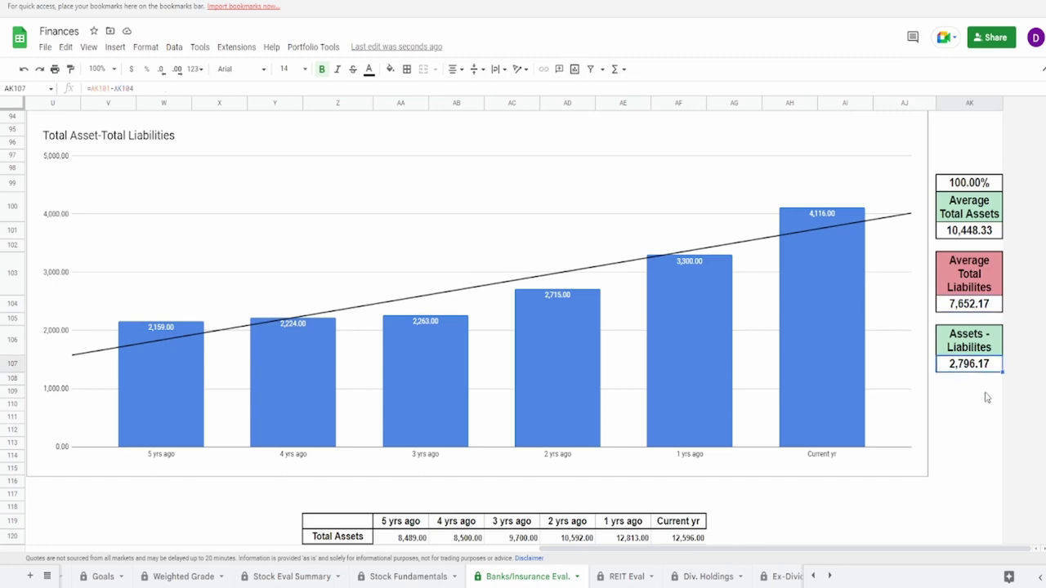
click(984, 183)
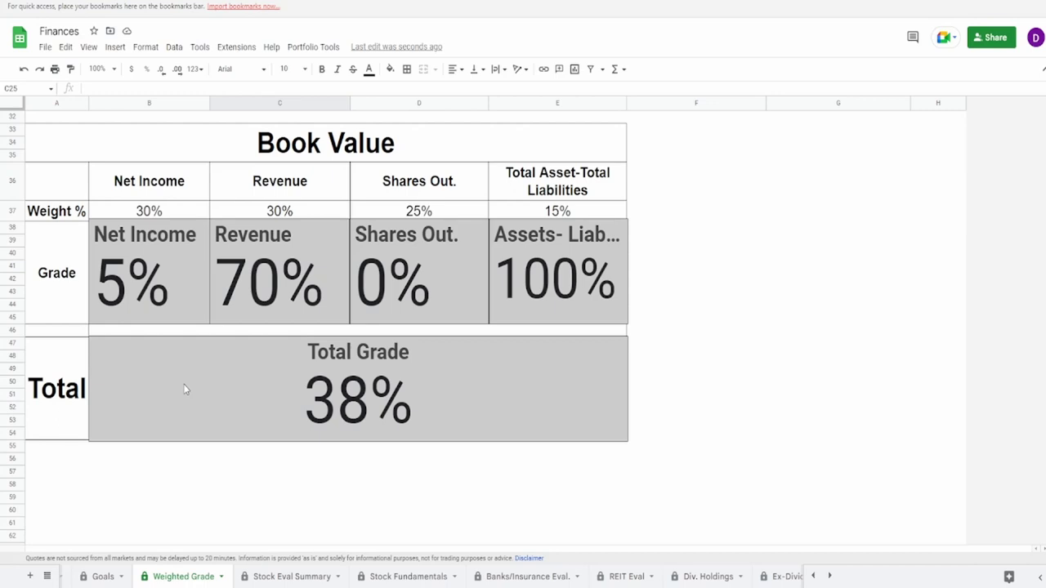
On the Weighted Grade sheet, review the Book Value grades for Net Income, Revenue, Shares Out. and Assets-Liabilities, plus the Total Grade
click(156, 299)
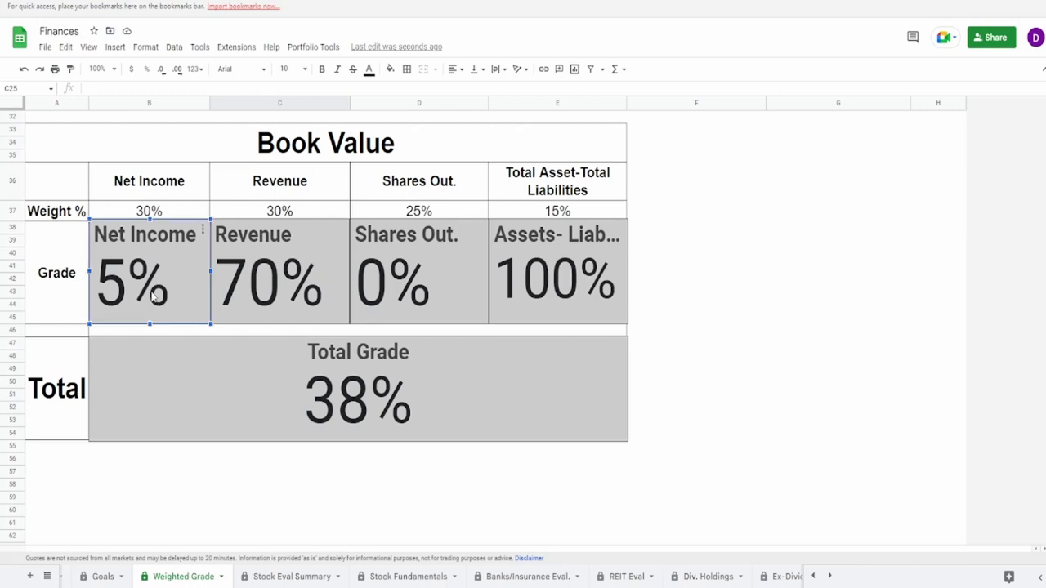
click(301, 305)
click(368, 275)
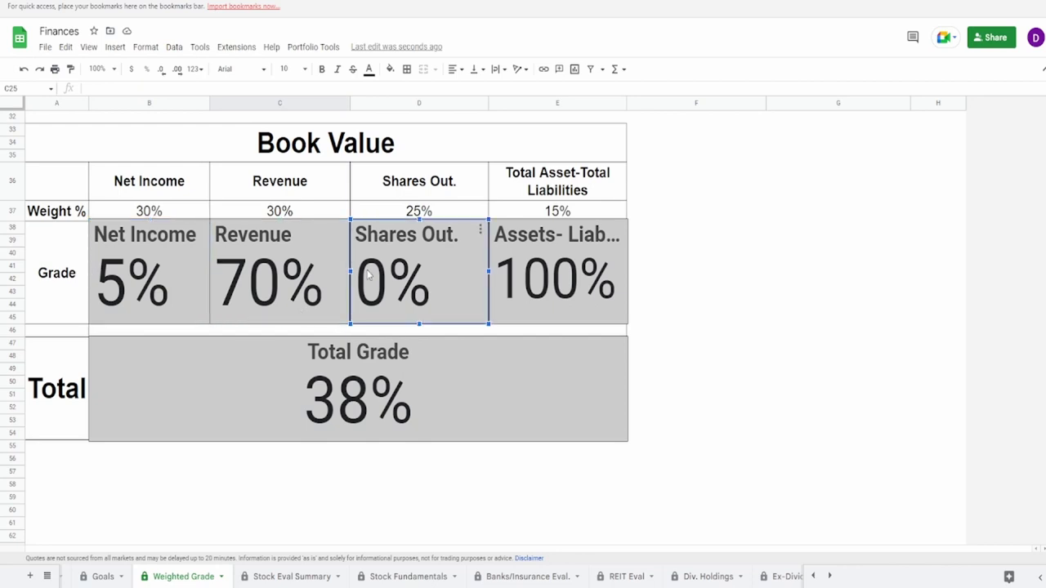
click(545, 282)
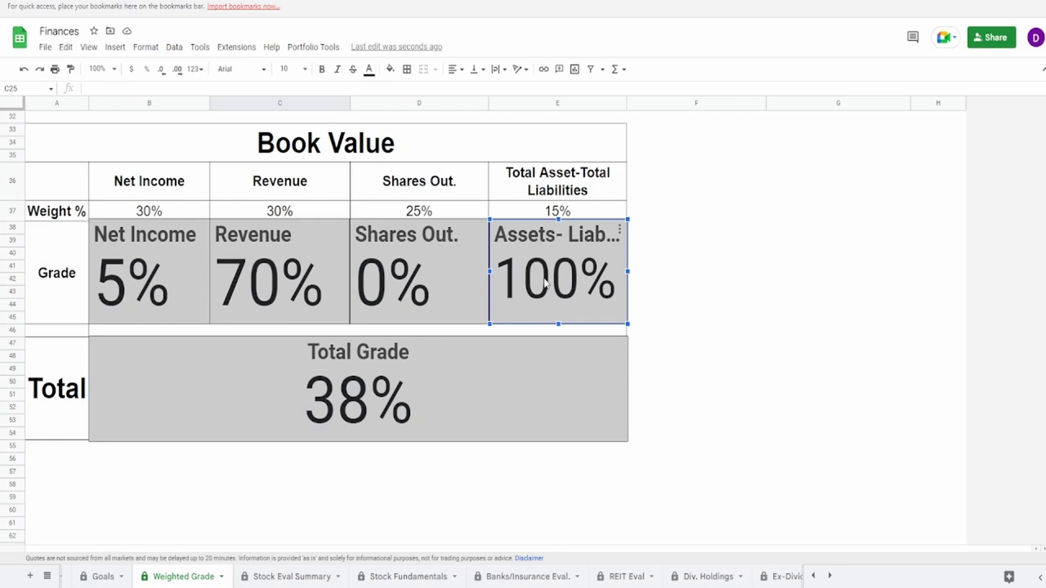
click(361, 410)
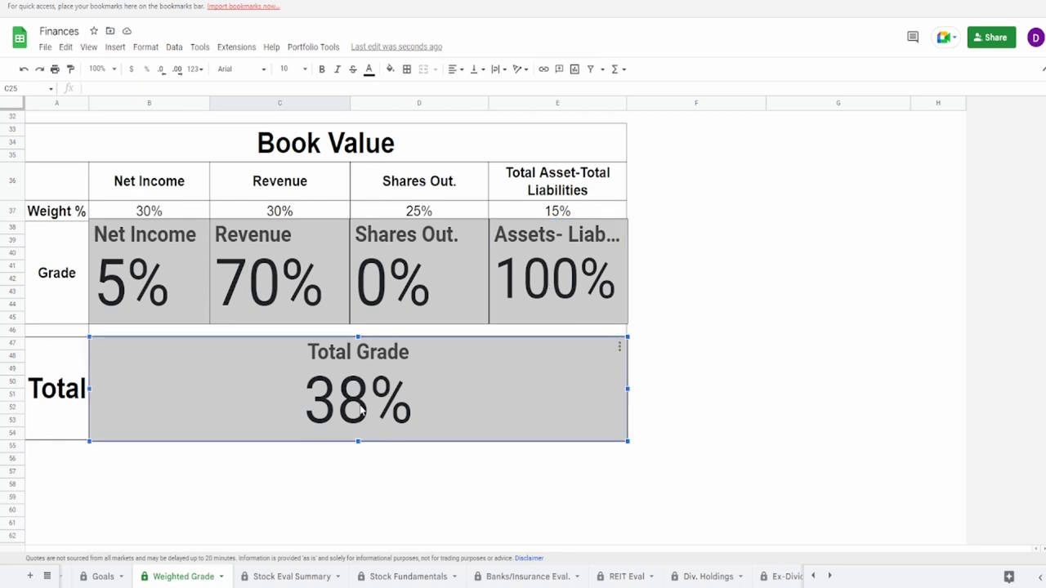
click(170, 250)
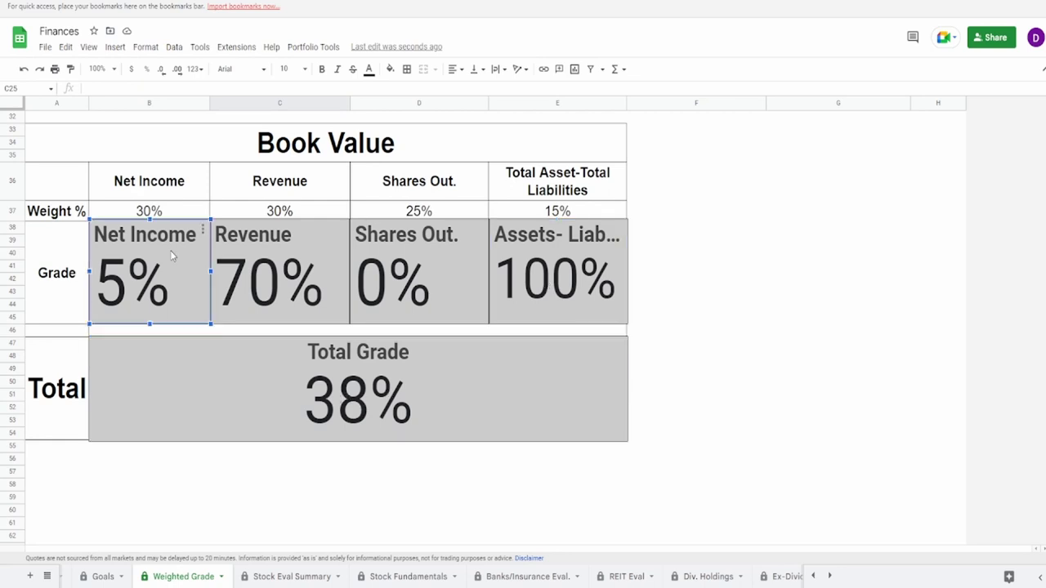
click(375, 302)
click(152, 294)
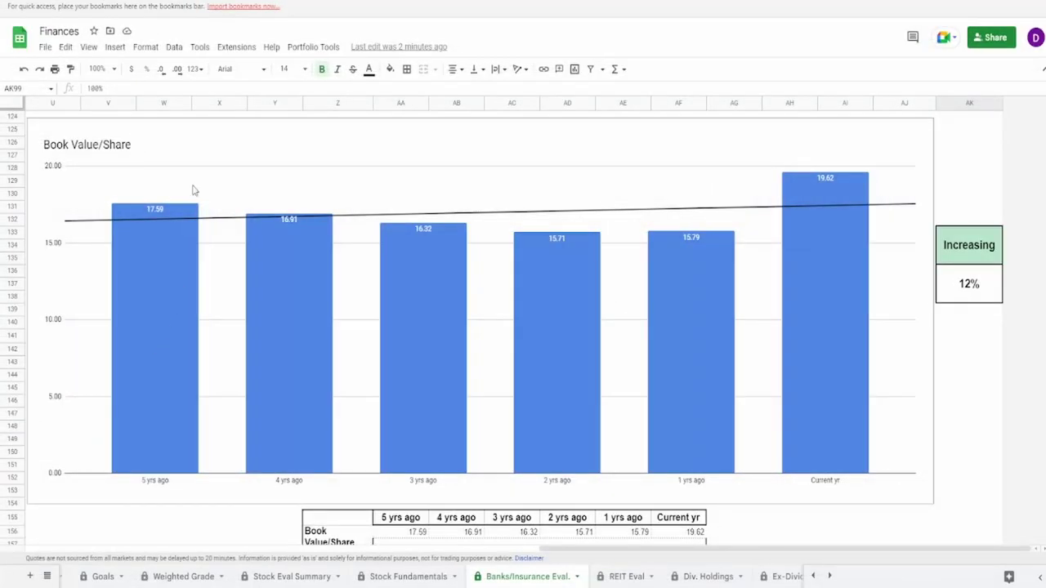
On the Banks/Insurance Eval. sheet, examine CWEN's Book Value/Share chart with its percentage change, and the Tangible Book Value/Share chart
click(194, 180)
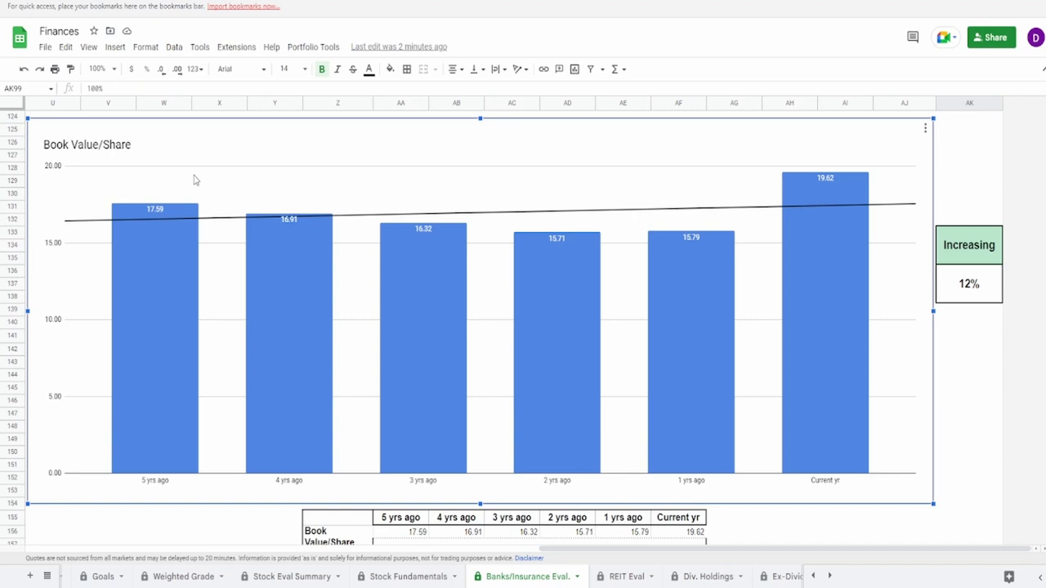
mouse_move(815, 272)
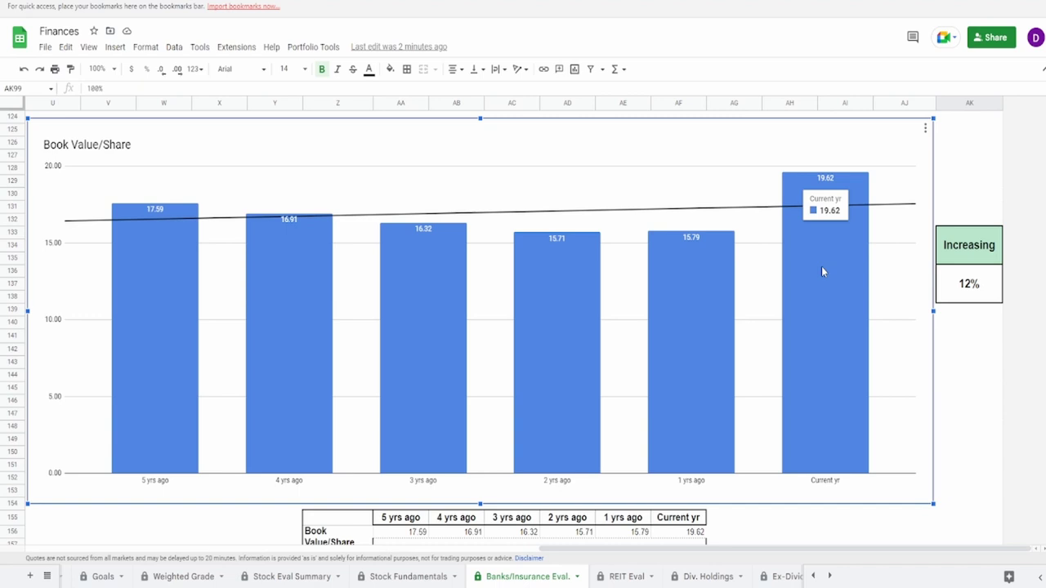
click(964, 287)
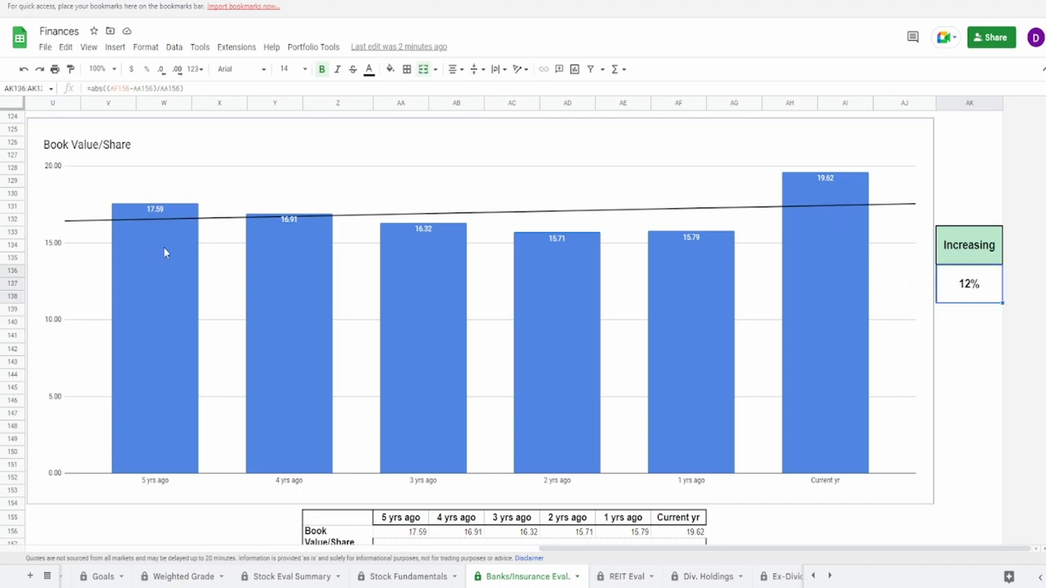
click(137, 281)
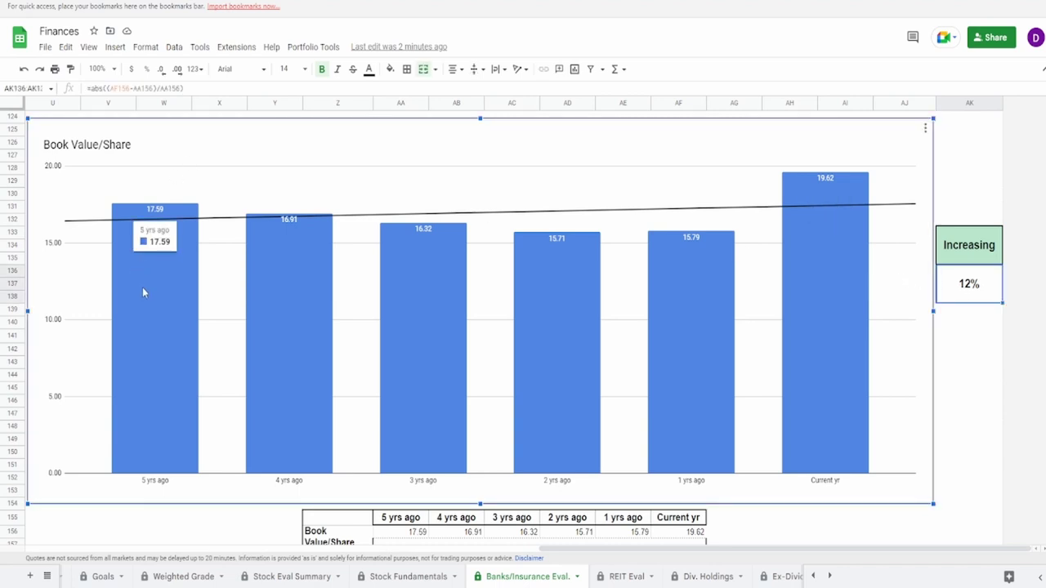
scroll(142, 292, down, 5)
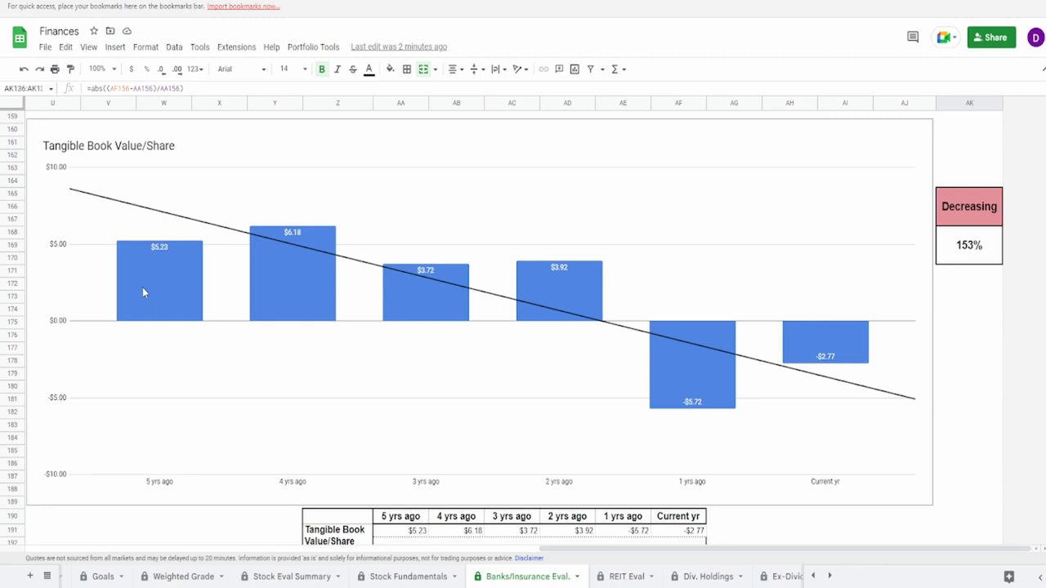
click(800, 327)
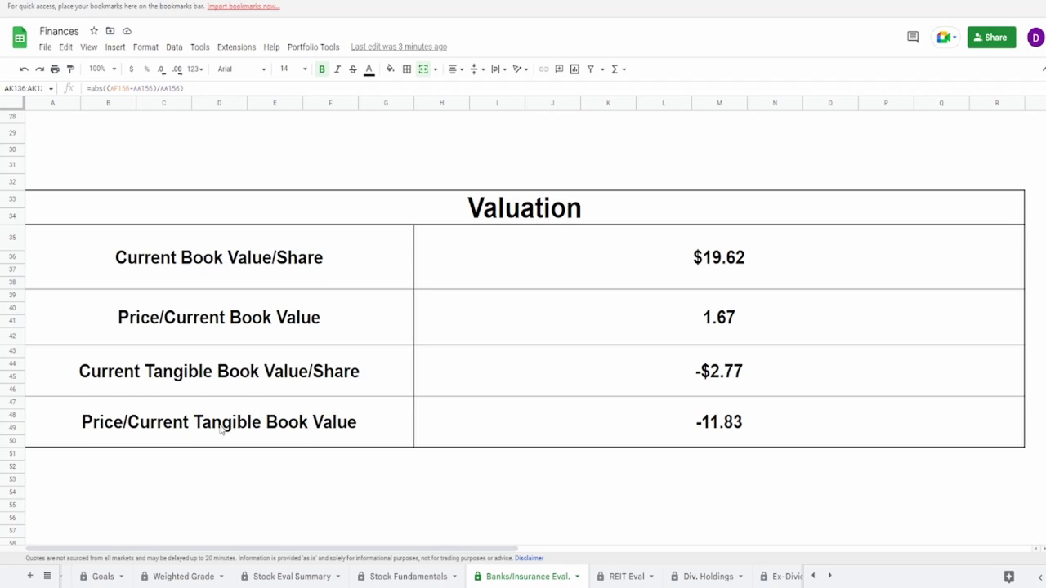
Review CWEN's Valuation table, starting with the Current Book Value/Share row
click(266, 260)
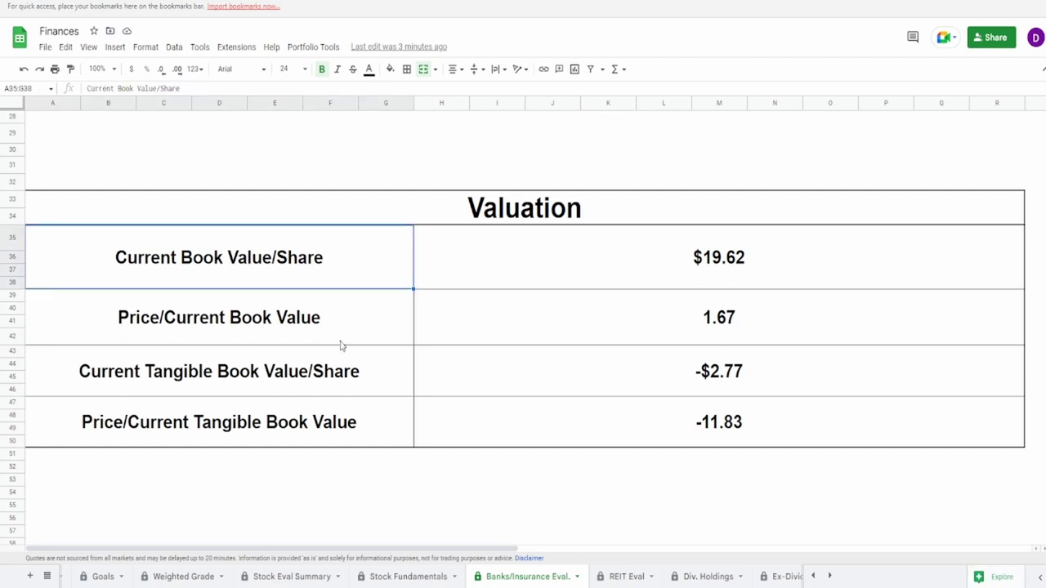
scroll(514, 346, up, 1)
click(514, 347)
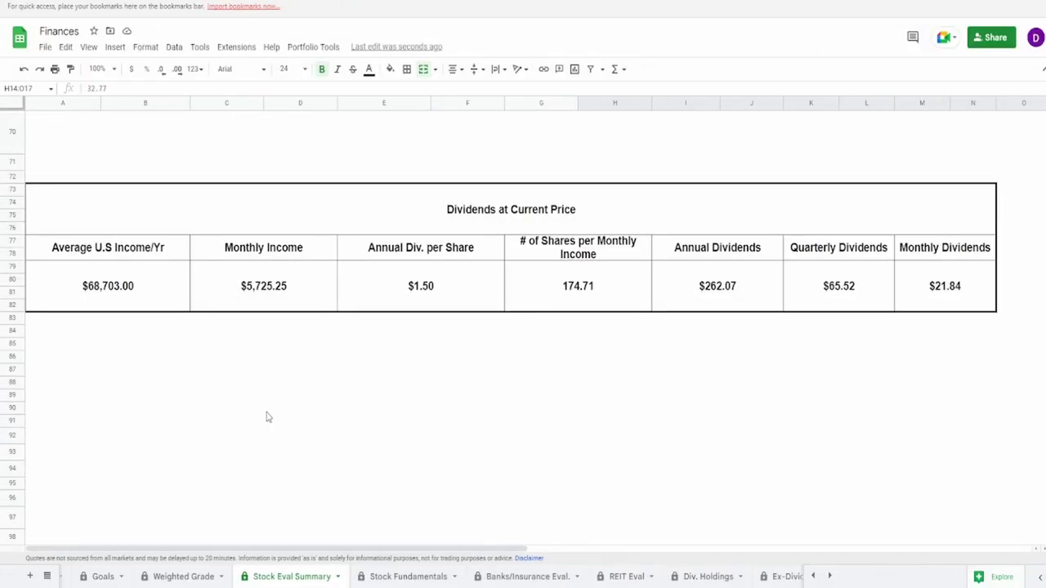
On the Stock Eval Summary sheet, check the Monthly Income and Annual Dividends cells under Dividends at Current Price
click(262, 309)
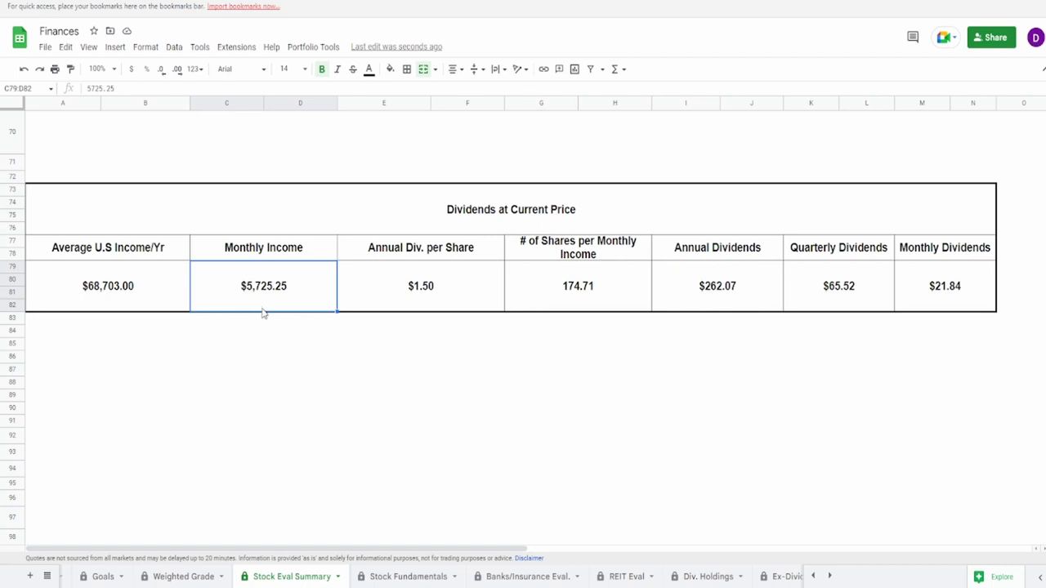
click(677, 307)
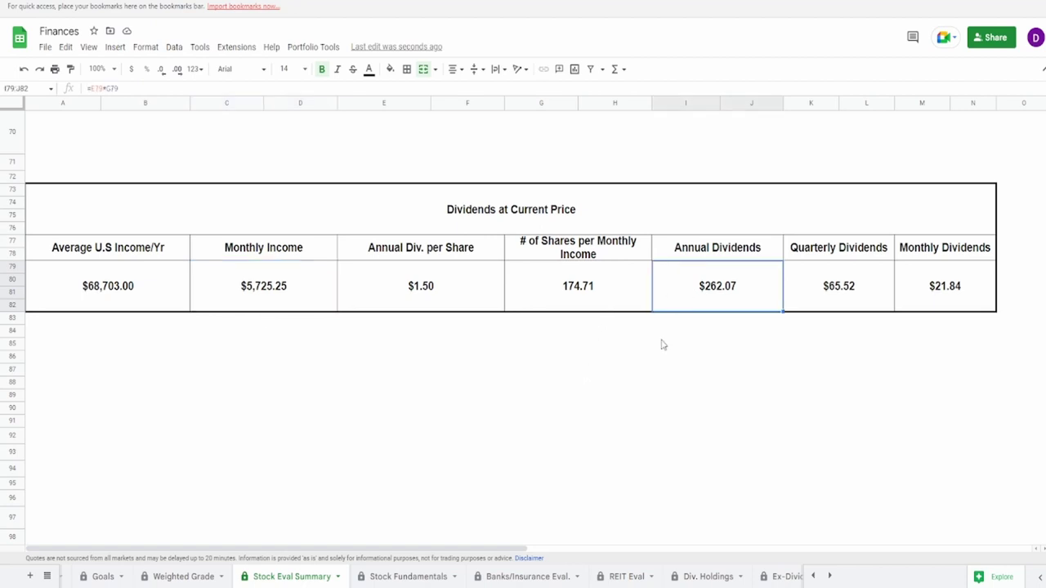